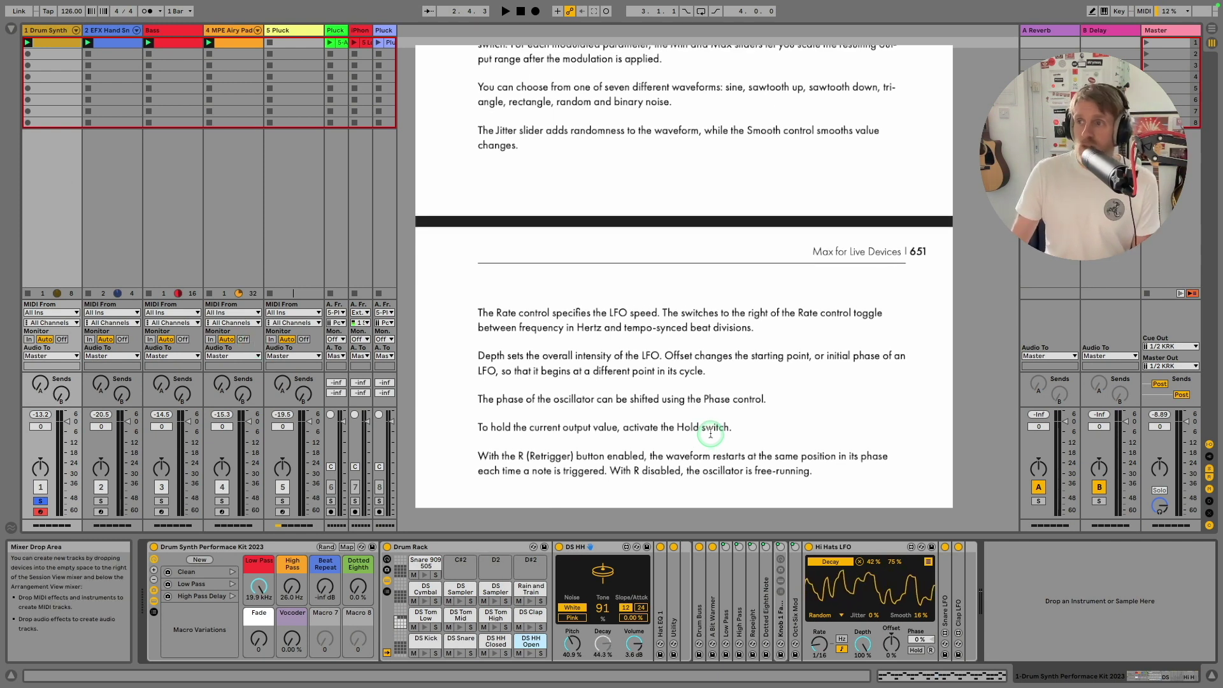
# Read the LFO section of the manual, covering mapping, waveforms and the Jitter and Smooth controls.
pyautogui.scroll(10, 711, 433)
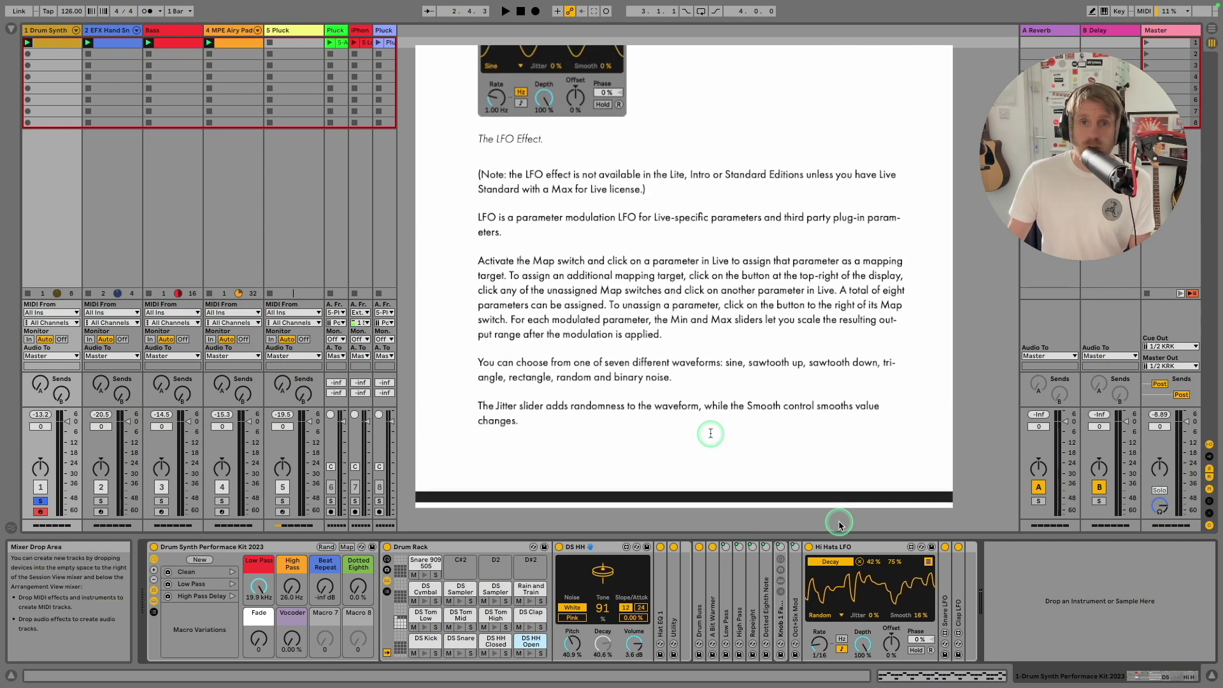
pyautogui.scroll(1, 710, 434)
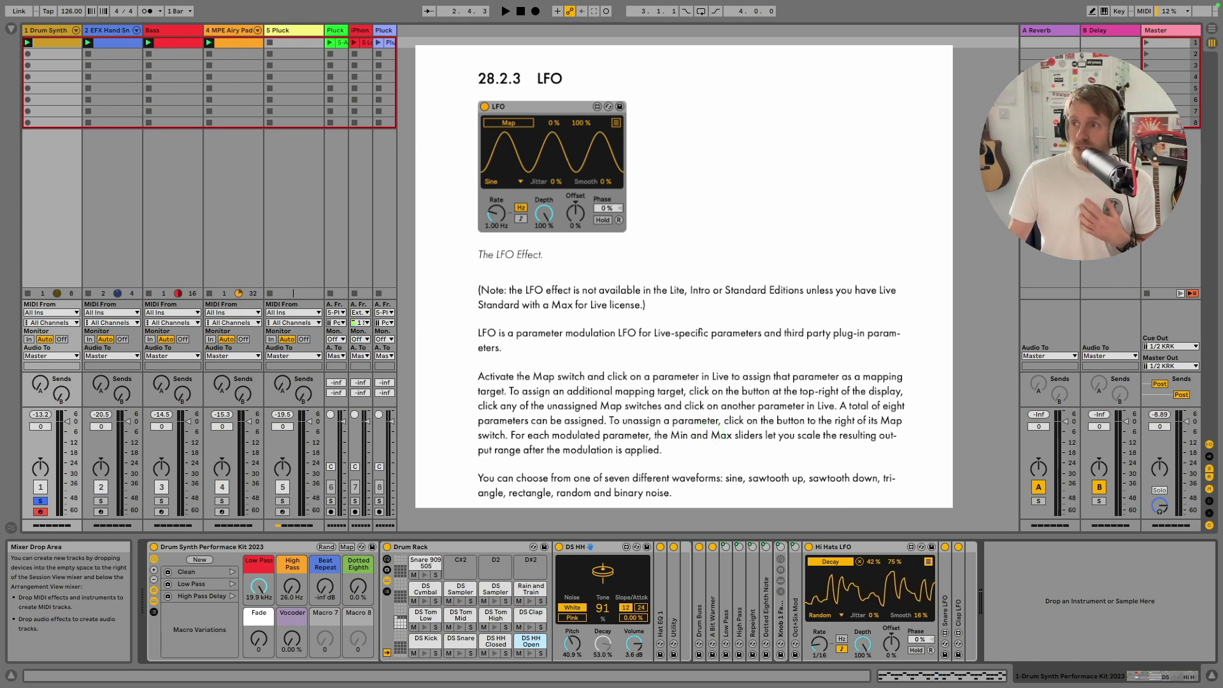
pyautogui.click(816, 485)
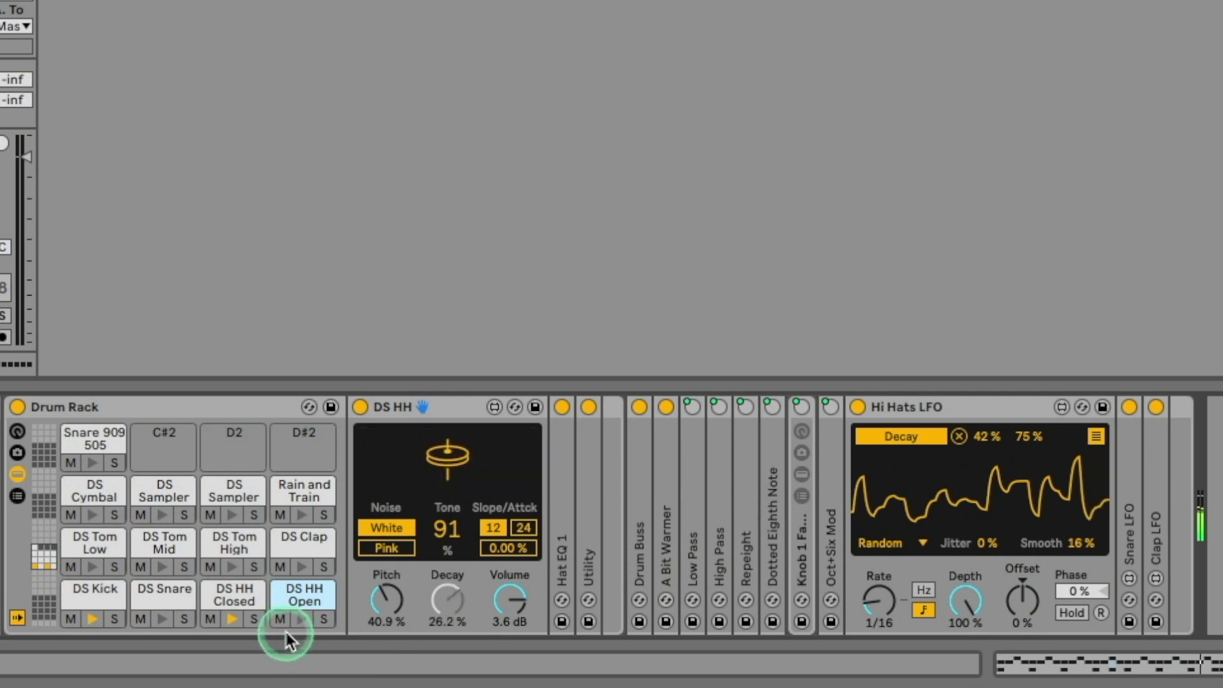
# Solo the DS HH Open pad in the Drum Rack.
pyautogui.click(324, 619)
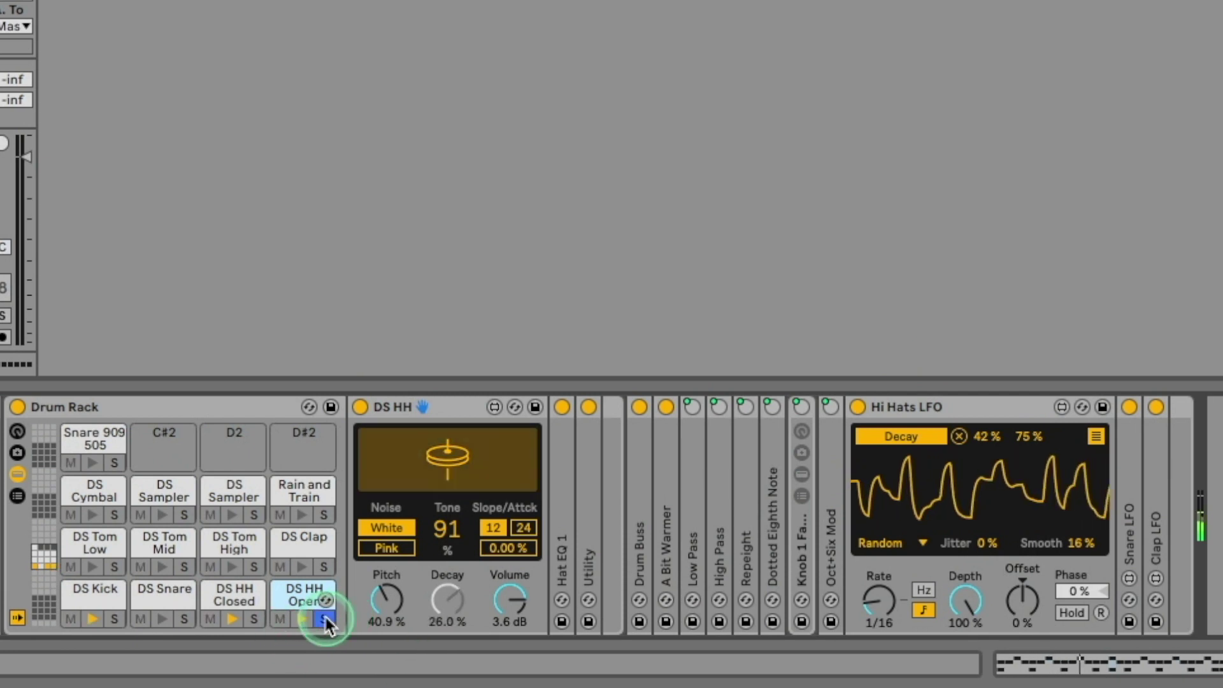
pyautogui.click(322, 602)
pyautogui.click(444, 516)
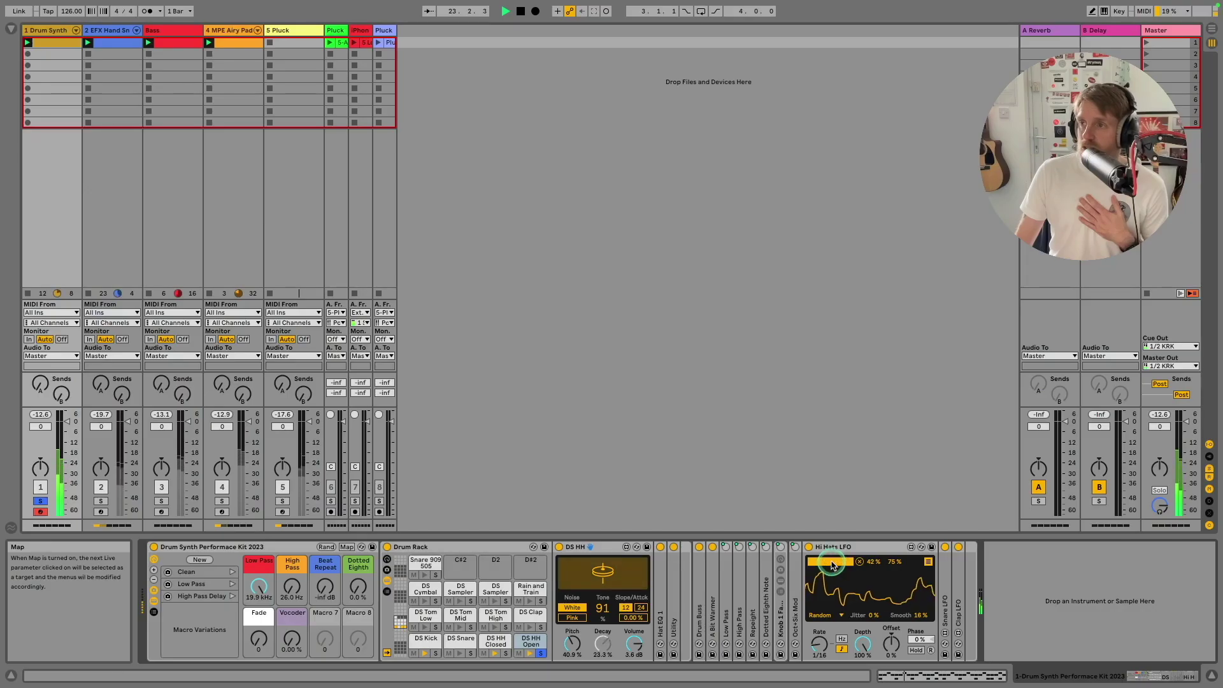
# Map the Hi Hats LFO to the Decay knob of the DS HH device.
pyautogui.click(907, 441)
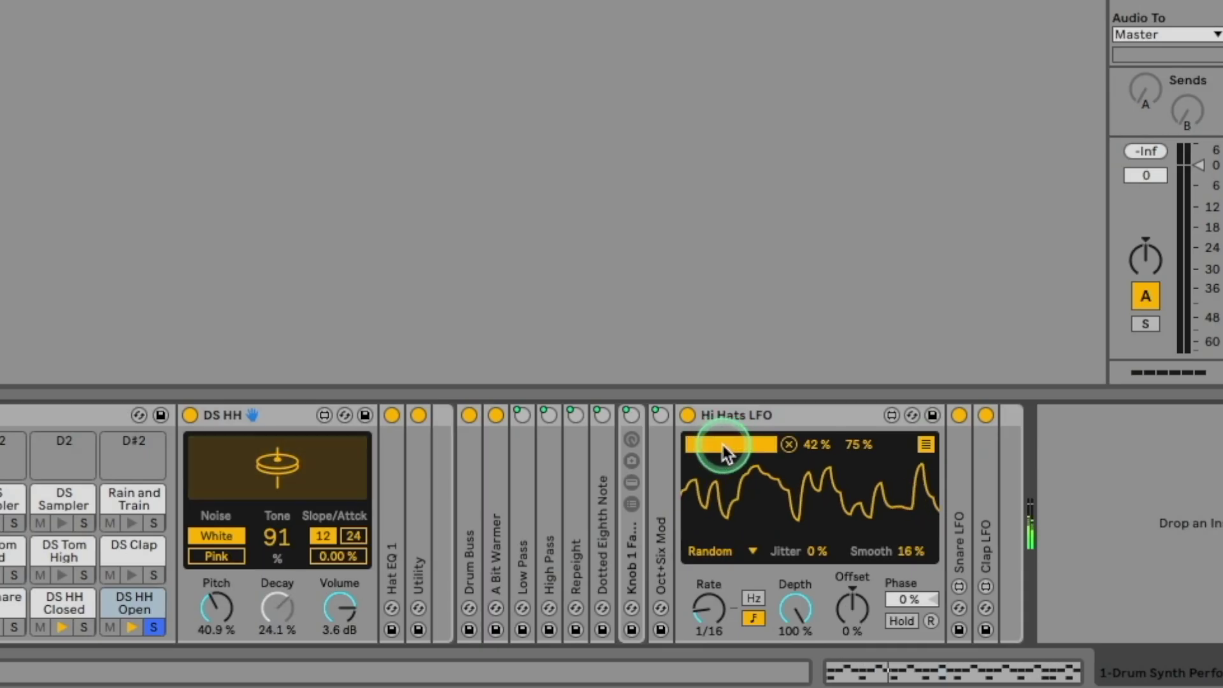
pyautogui.click(281, 612)
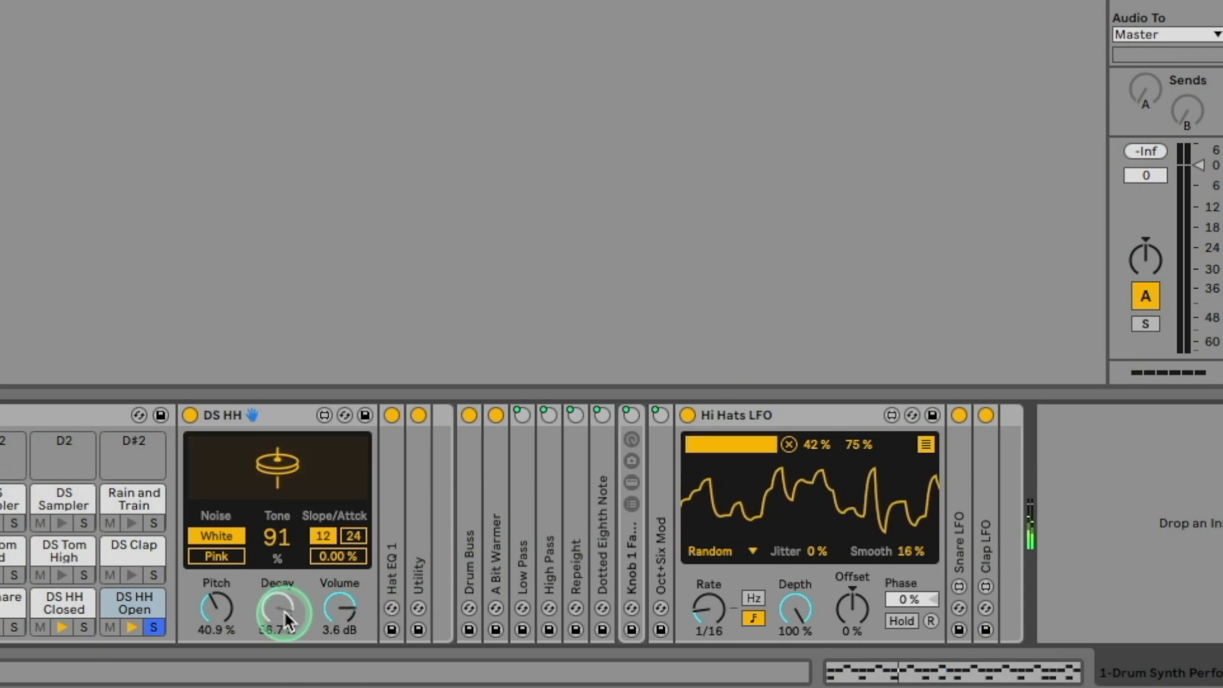
pyautogui.click(469, 522)
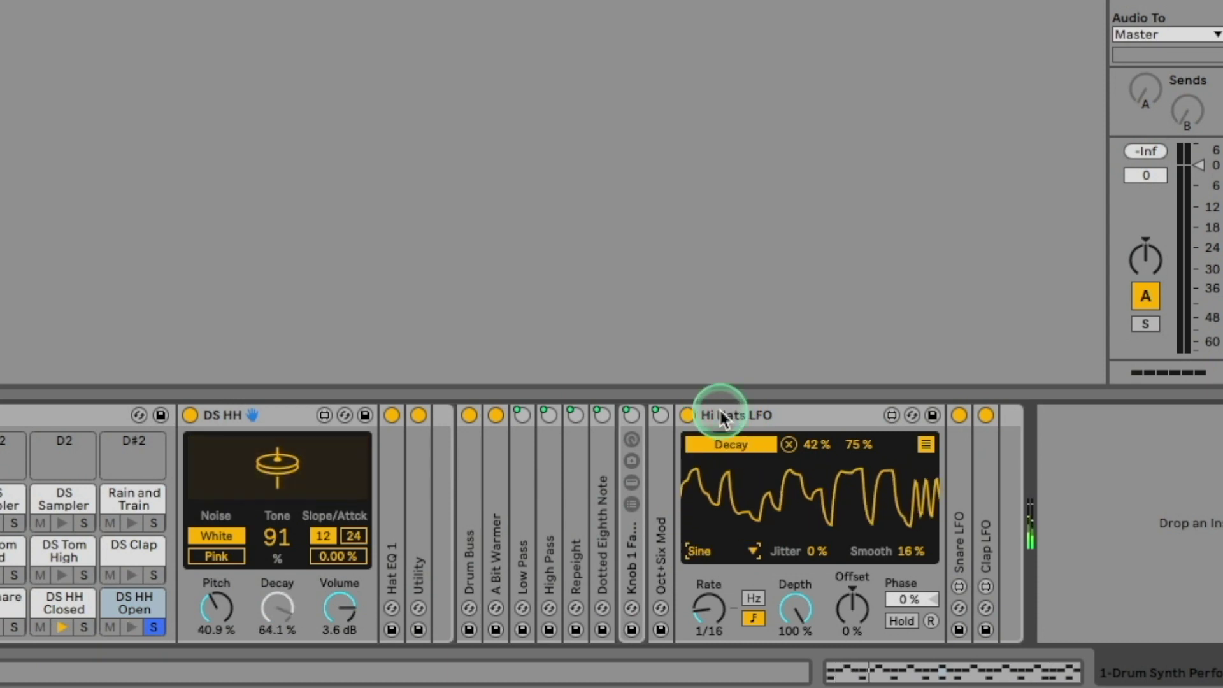
# Try the sine wave on the Hi Hats LFO with Rate at 3/4, and return to Random at 1/16.
pyautogui.moveTo(276, 605); pyautogui.dragTo(278, 610)
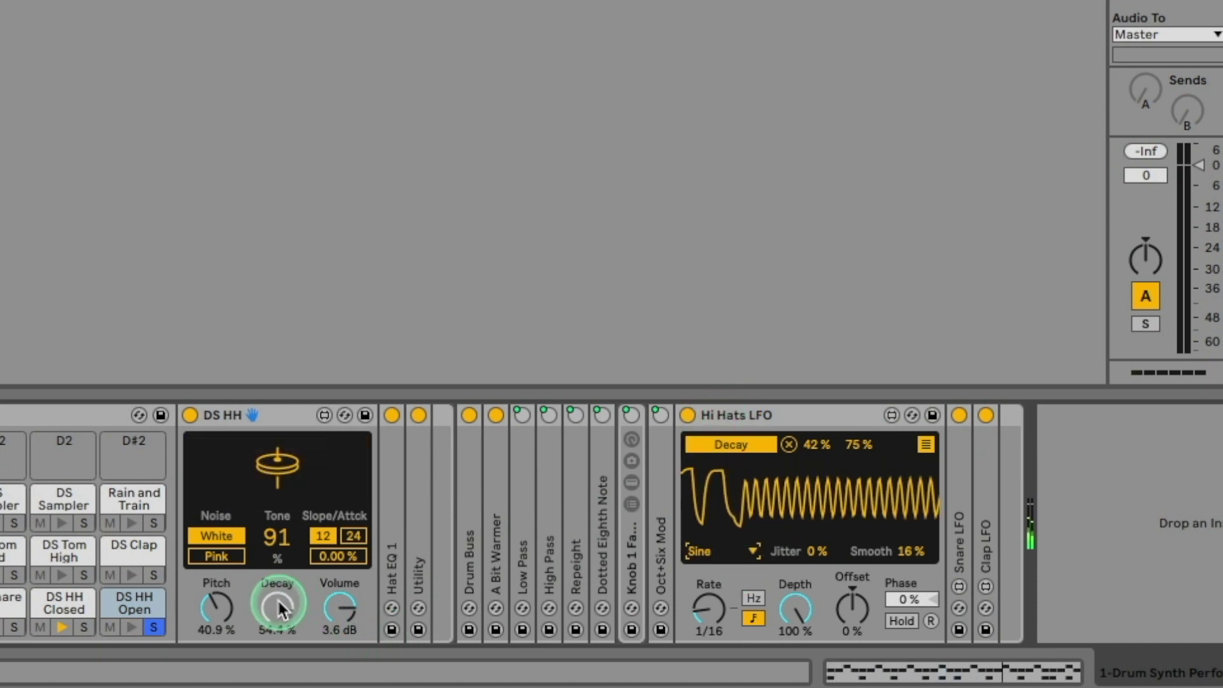
pyautogui.click(718, 616)
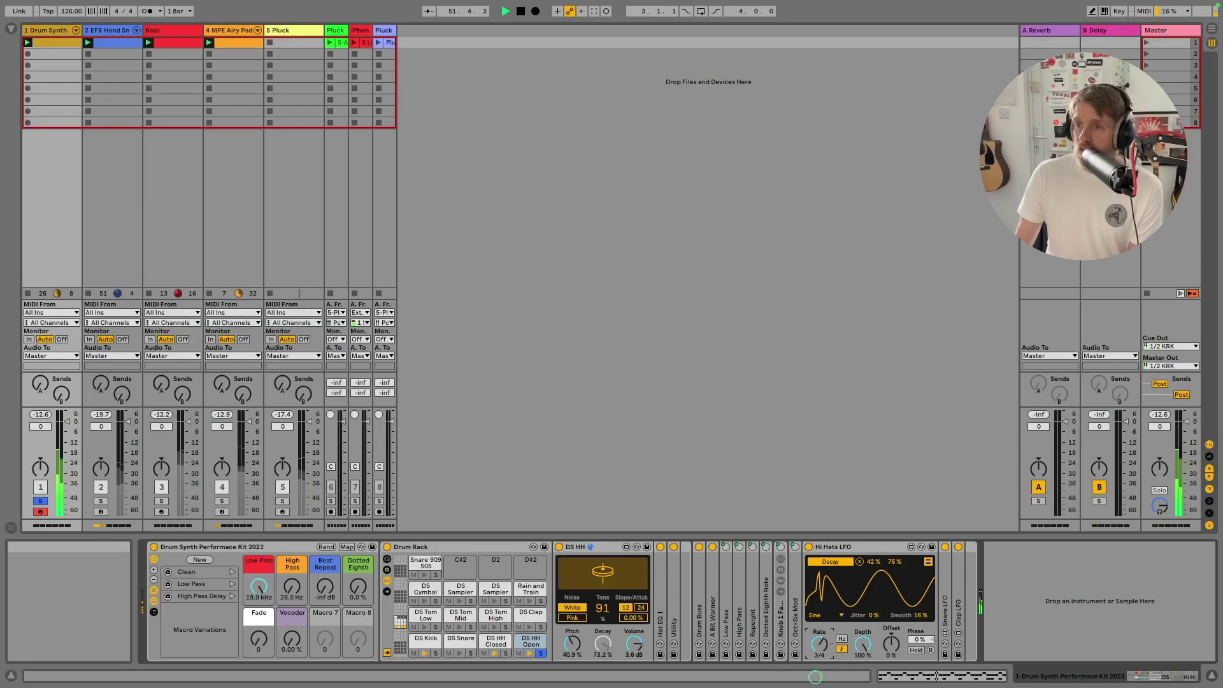
pyautogui.click(820, 649)
pyautogui.moveTo(819, 647); pyautogui.dragTo(819, 665)
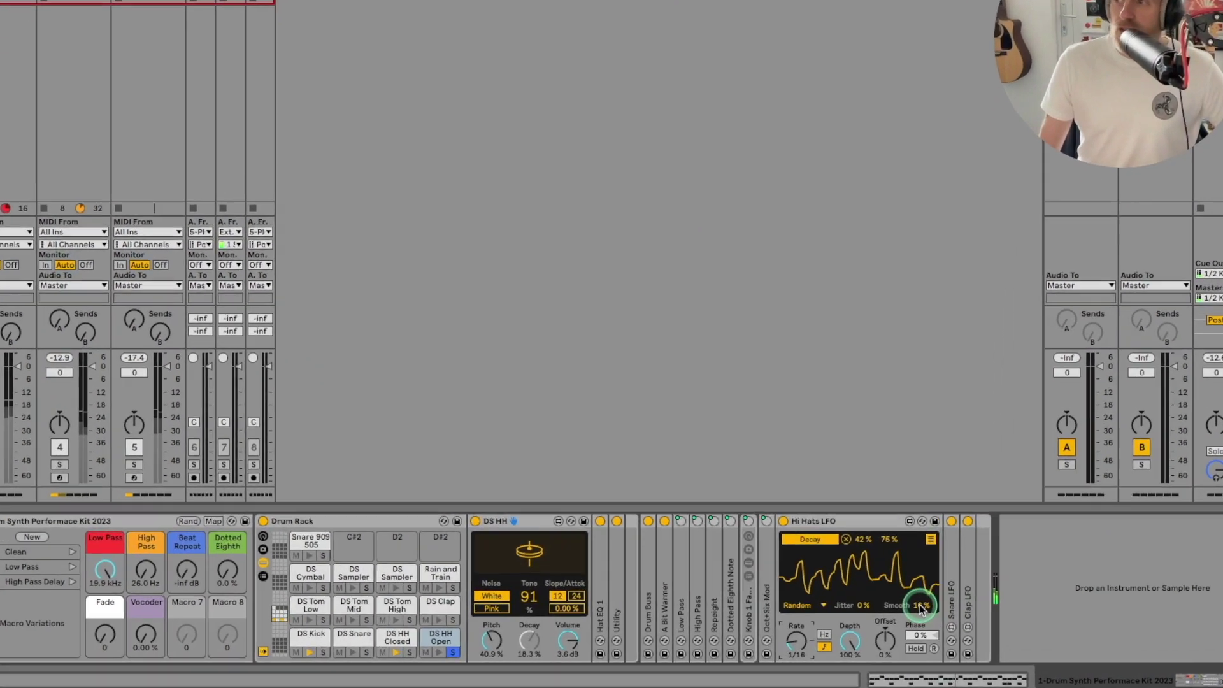
# Set the Hi Hats LFO's Smooth to 48% and vary its Depth, returning it to 100%.
pyautogui.moveTo(922, 609)
pyautogui.mouseDown()
pyautogui.moveTo(925, 541)
pyautogui.moveTo(924, 626)
pyautogui.mouseUp()
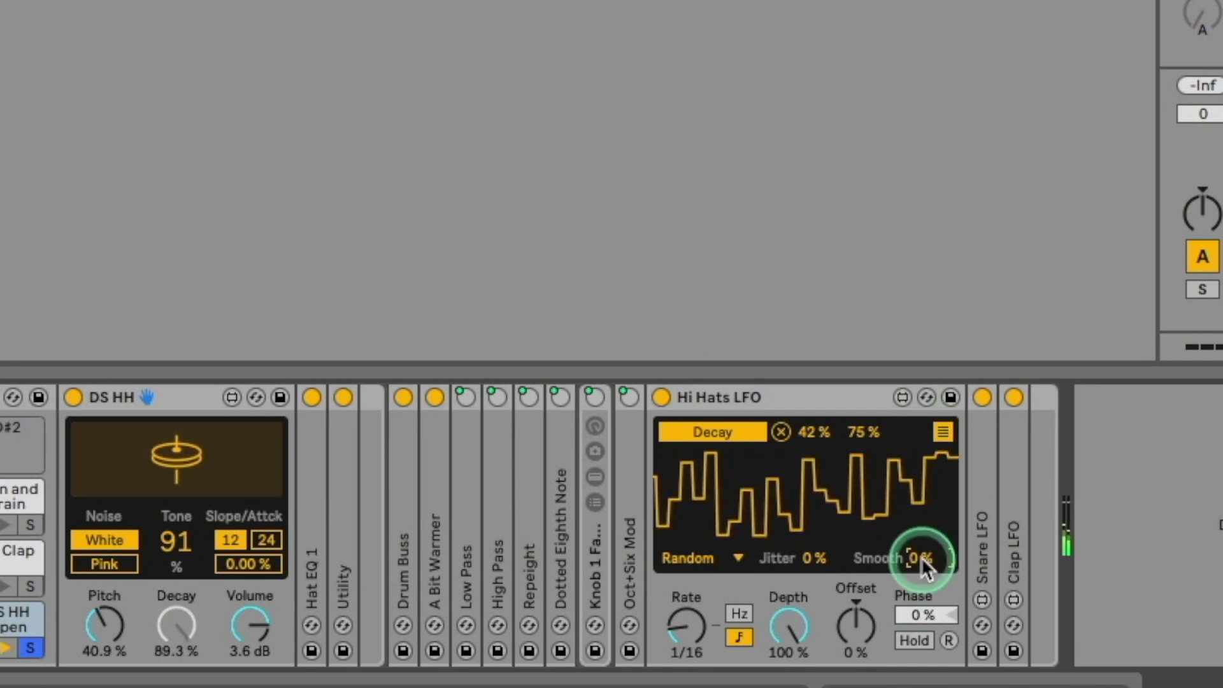
pyautogui.moveTo(804, 560); pyautogui.dragTo(844, 399)
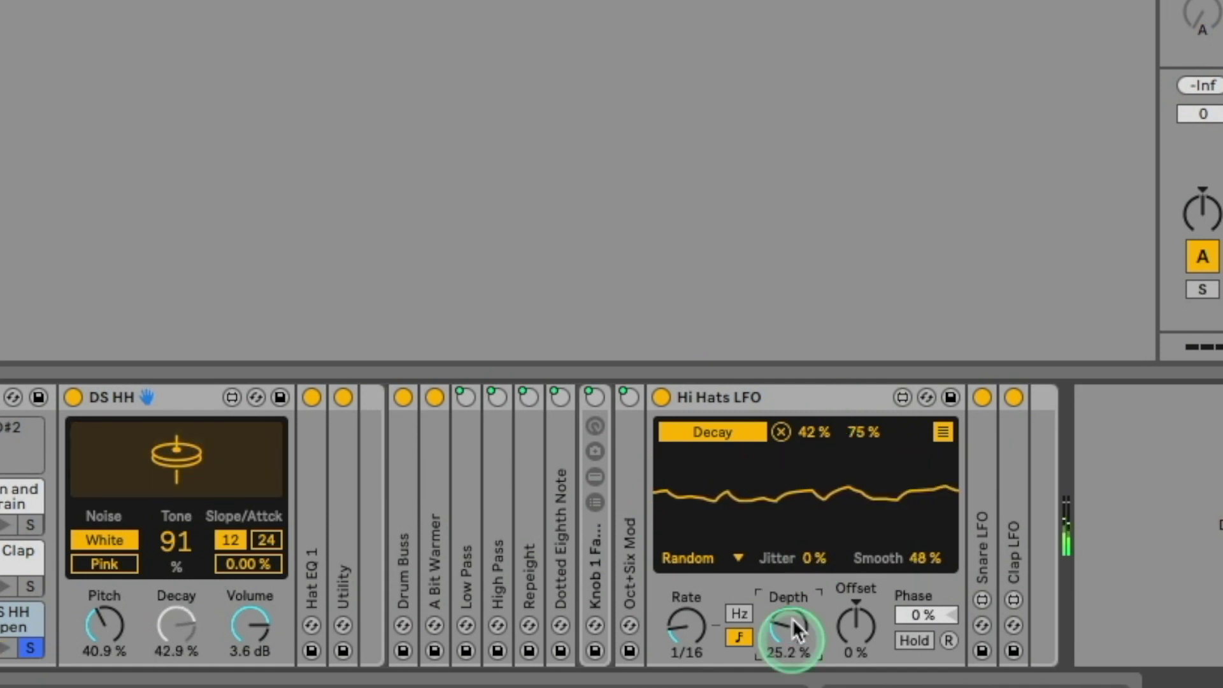
pyautogui.moveTo(790, 633); pyautogui.dragTo(798, 479)
pyautogui.click(794, 627)
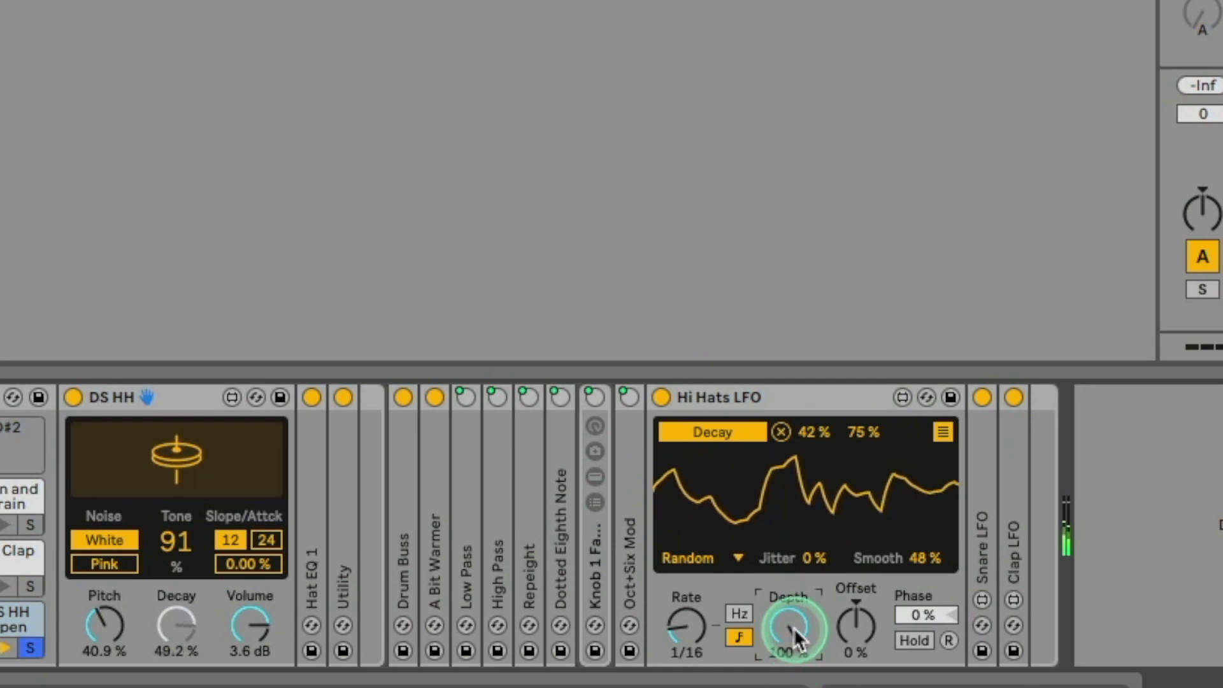
pyautogui.moveTo(794, 625); pyautogui.dragTo(794, 687)
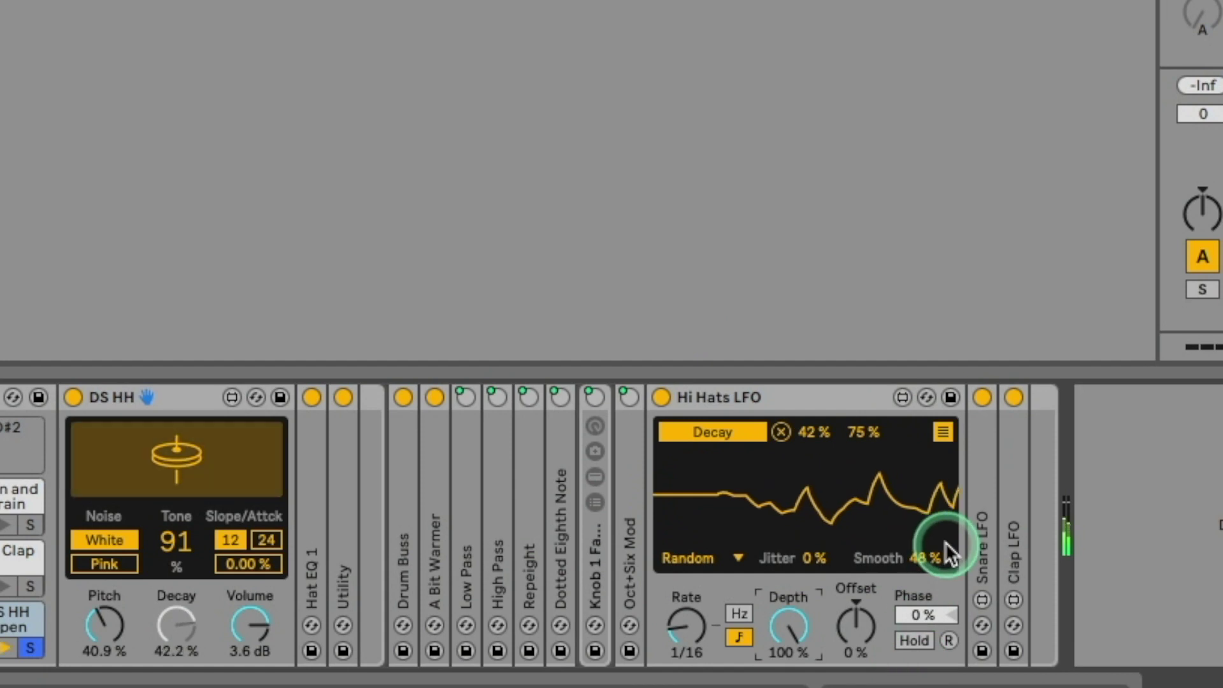
# Freeze the Hi Hats LFO output briefly with Hold and release it again.
pyautogui.click(921, 639)
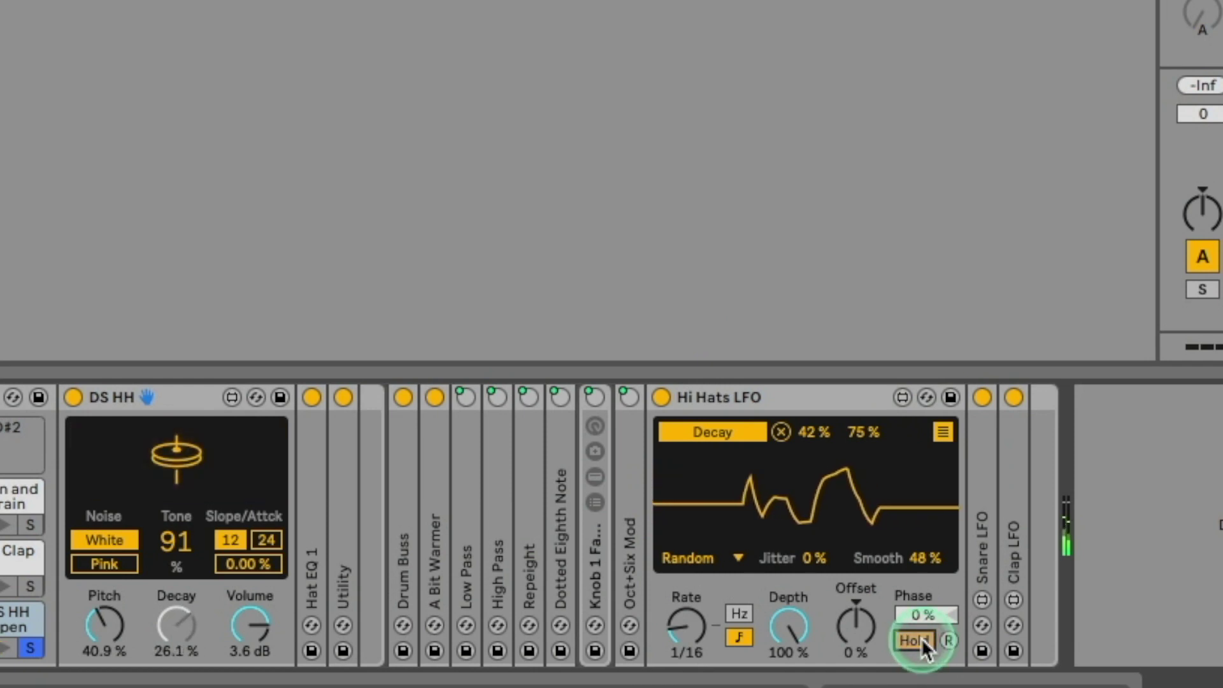
pyautogui.click(921, 639)
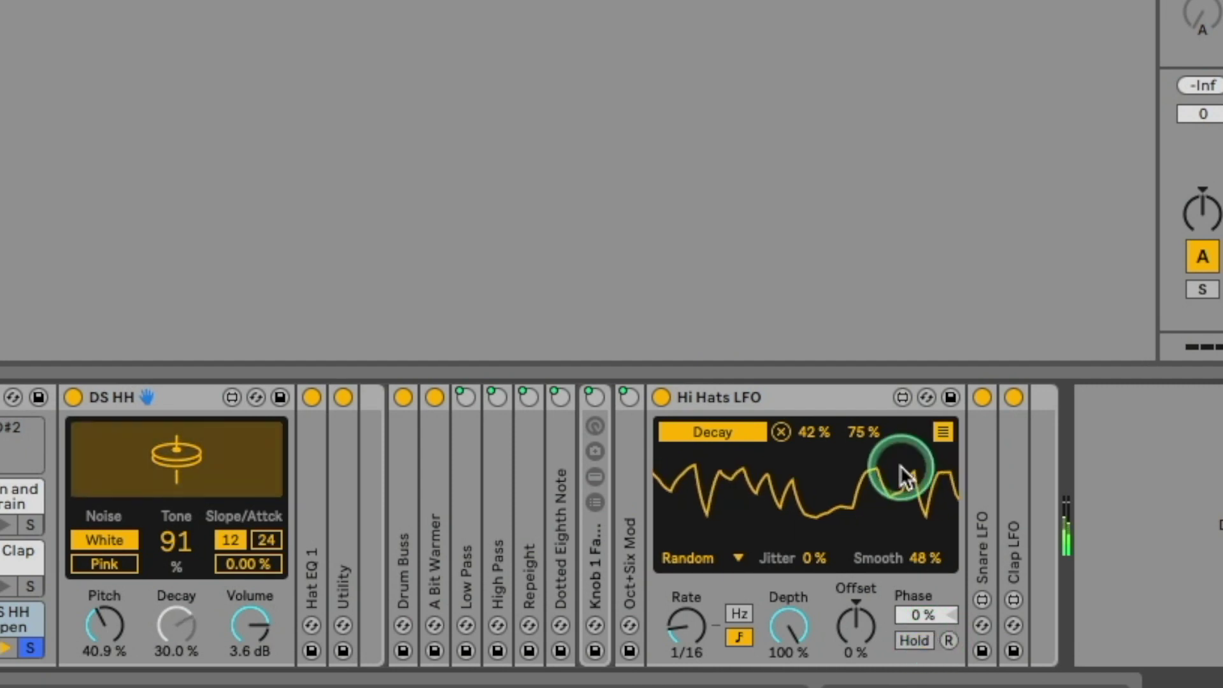
# Map the Hi Hats LFO's third slot to the DS HH Pitch knob, remove that mapping and close the mapping list.
pyautogui.click(942, 432)
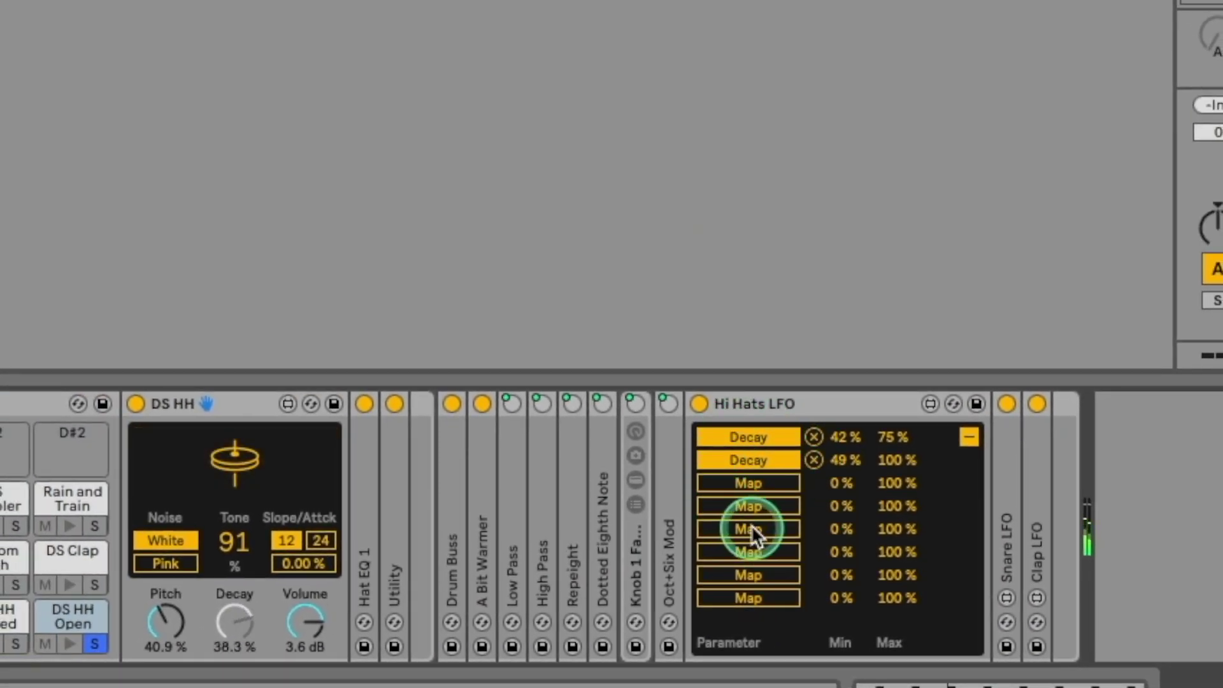
pyautogui.click(765, 485)
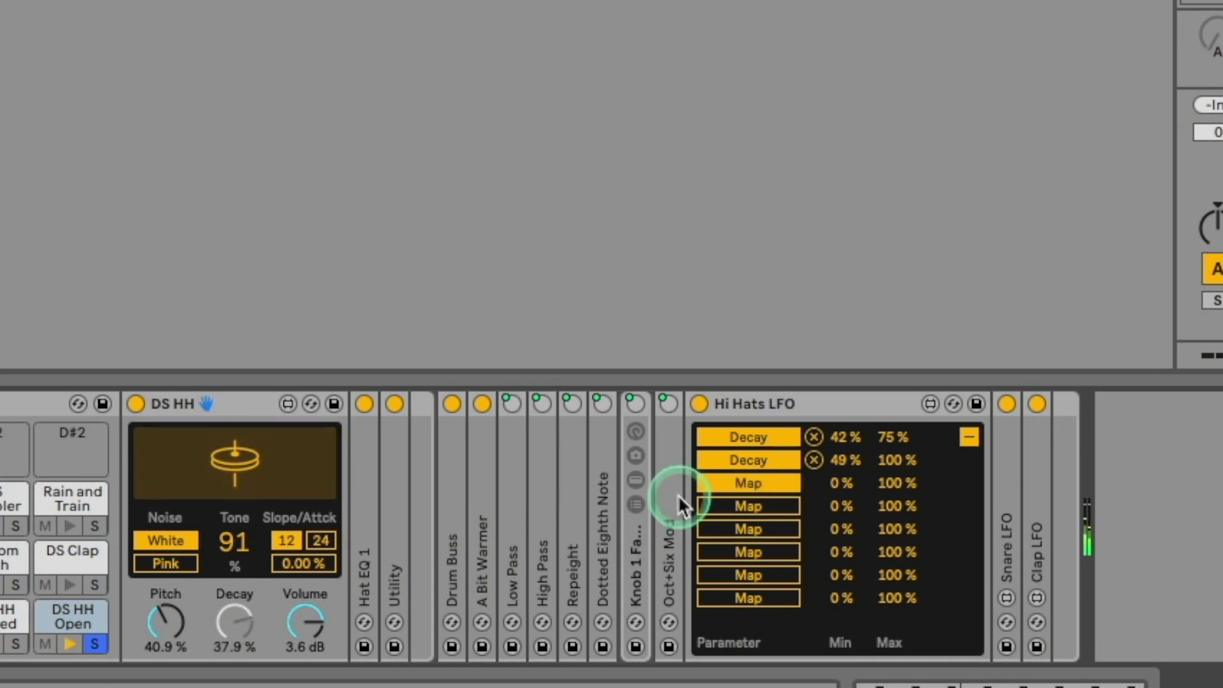
pyautogui.click(161, 621)
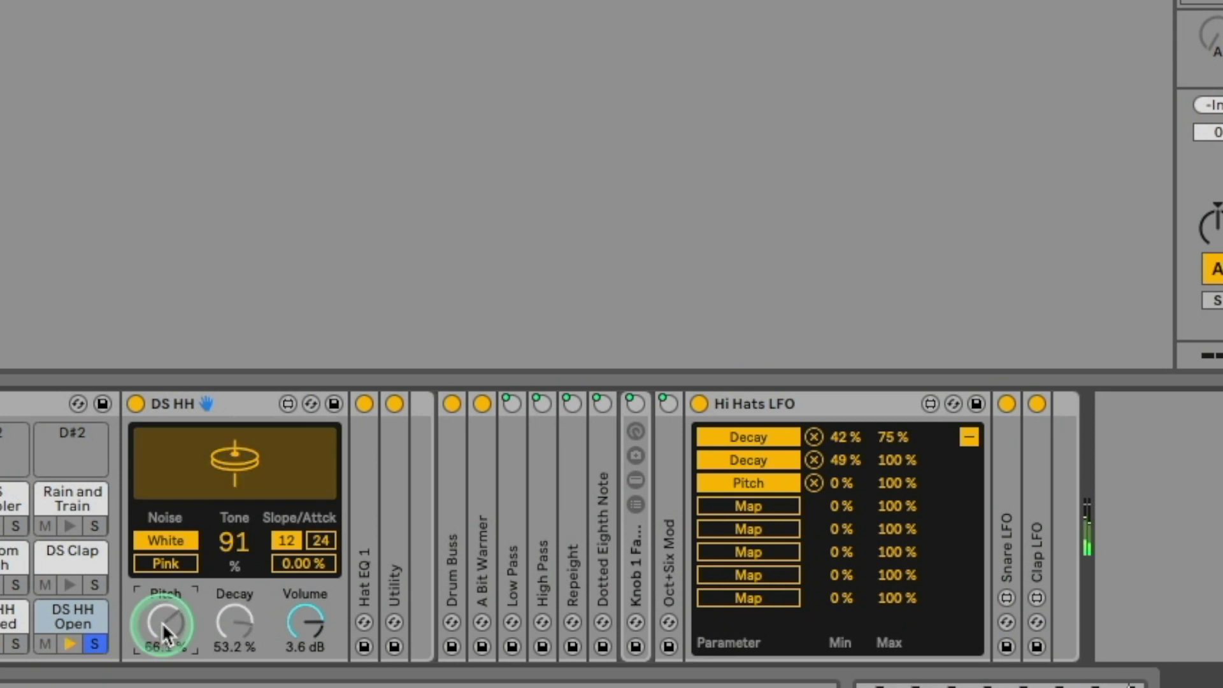
pyautogui.click(494, 567)
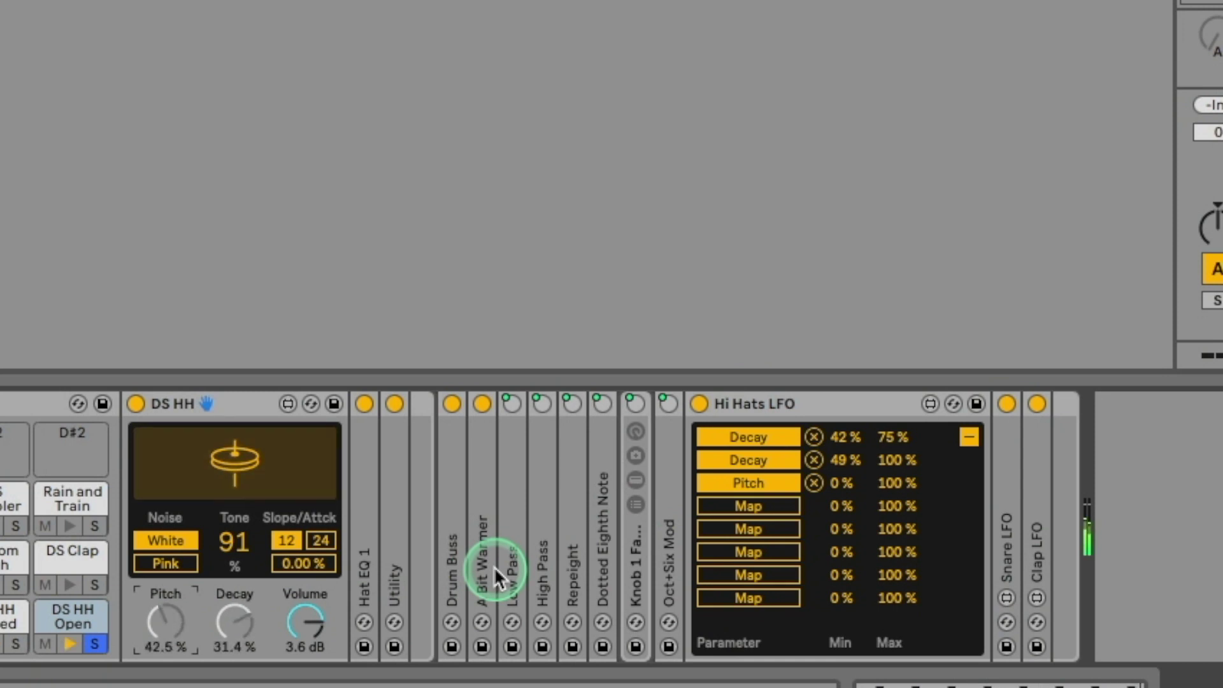
pyautogui.click(670, 568)
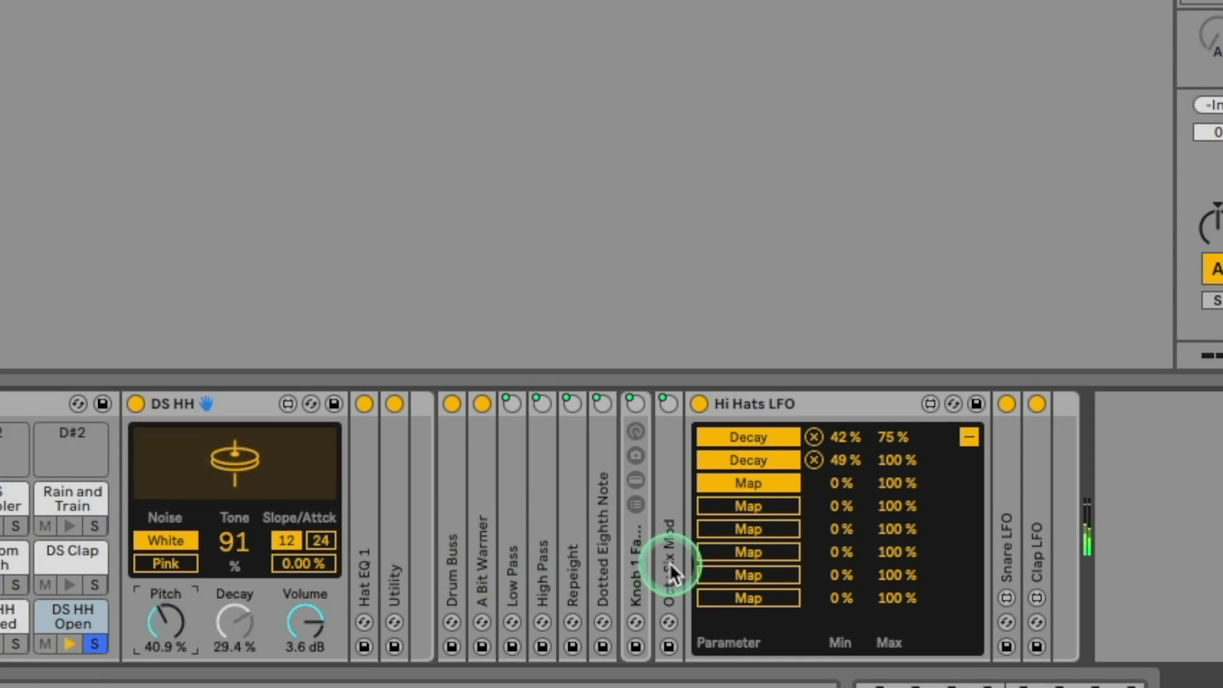
pyautogui.click(788, 480)
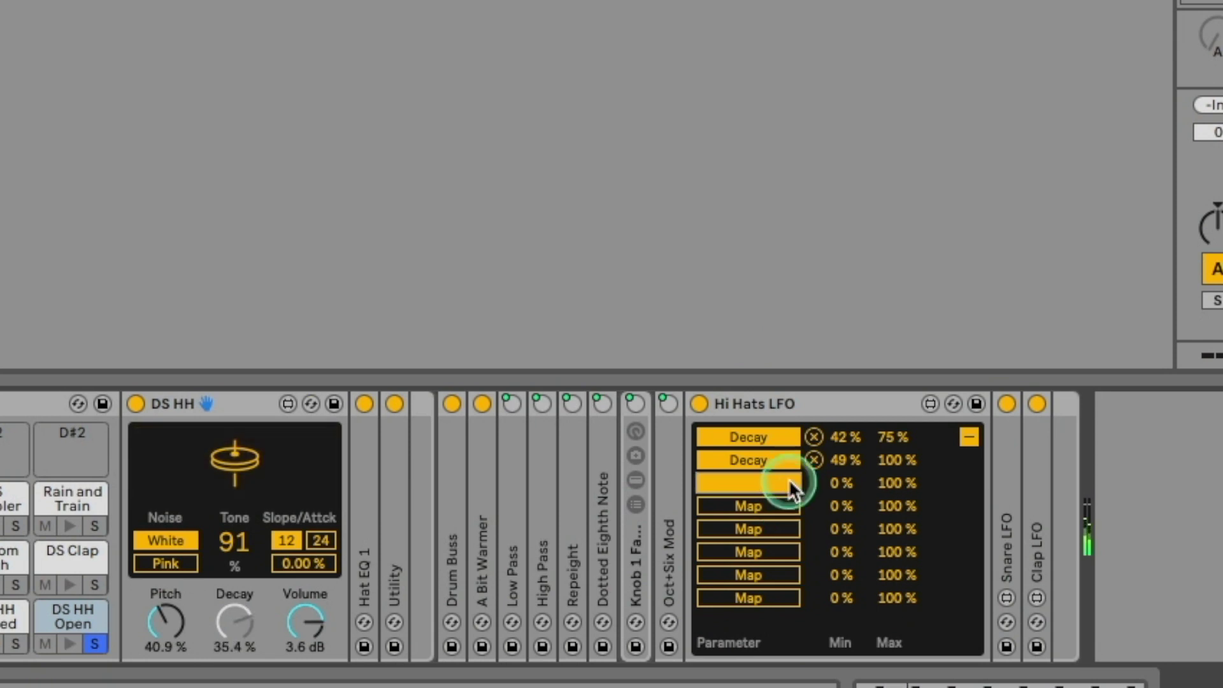
pyautogui.click(963, 435)
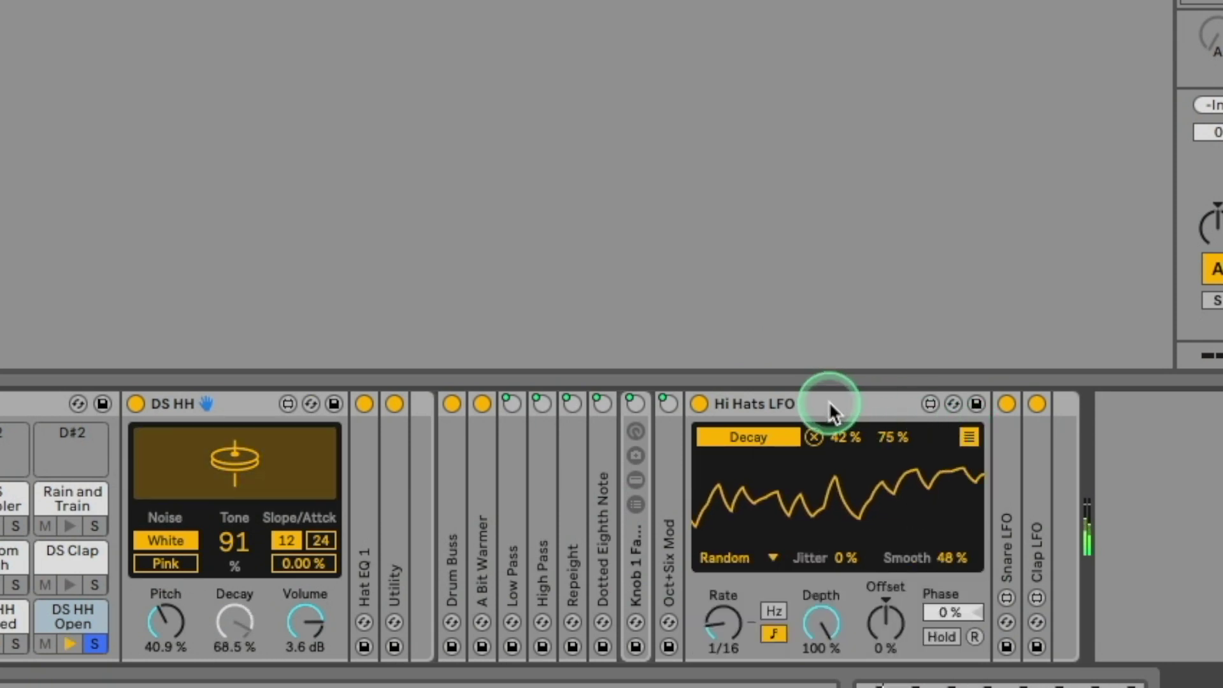
# Unsolo the DS HH Open pad and solo the EFX Hand Snare track instead of the Drum Synth track.
pyautogui.click(94, 644)
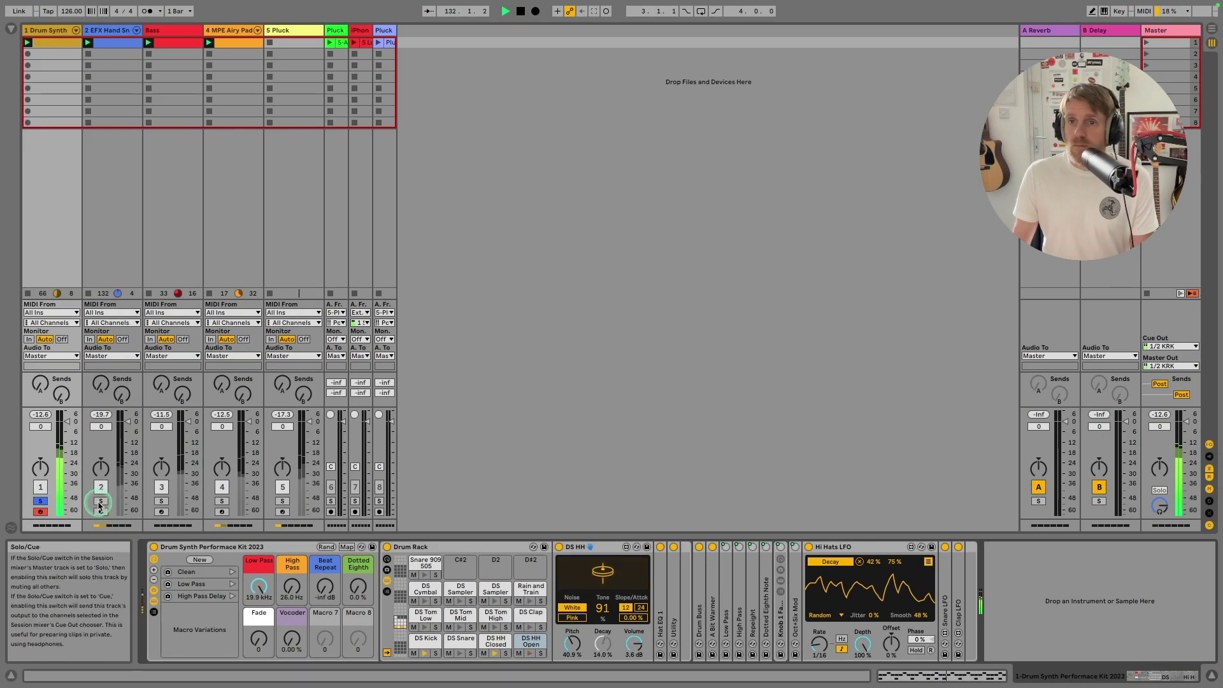
pyautogui.click(100, 501)
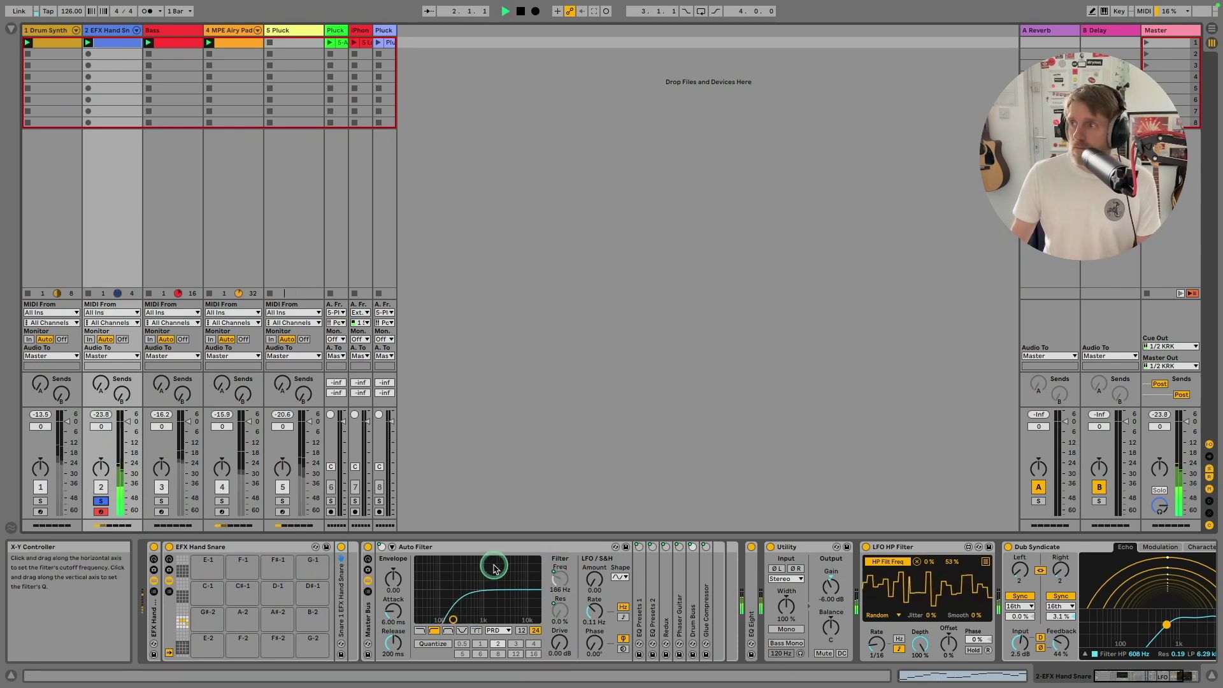
# Bypass the Dub Syndicate echo and compare the snare with the LFO HP Filter switched off and on.
pyautogui.hscroll(3, 918, 577)
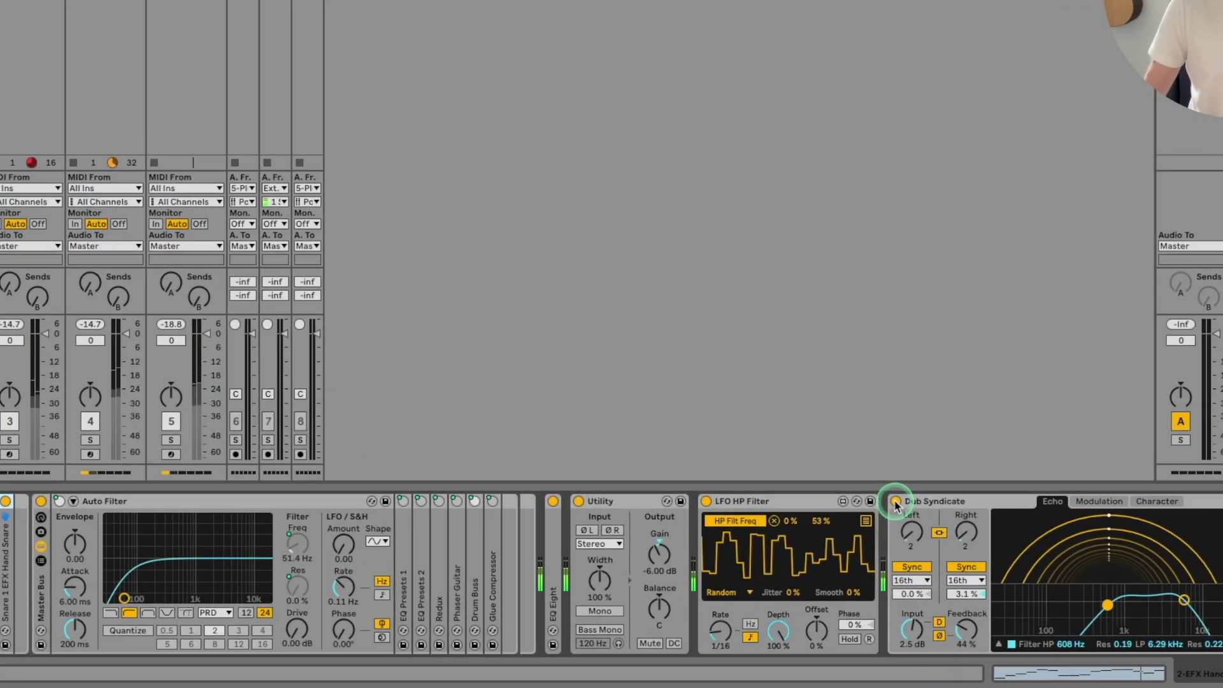
pyautogui.click(895, 503)
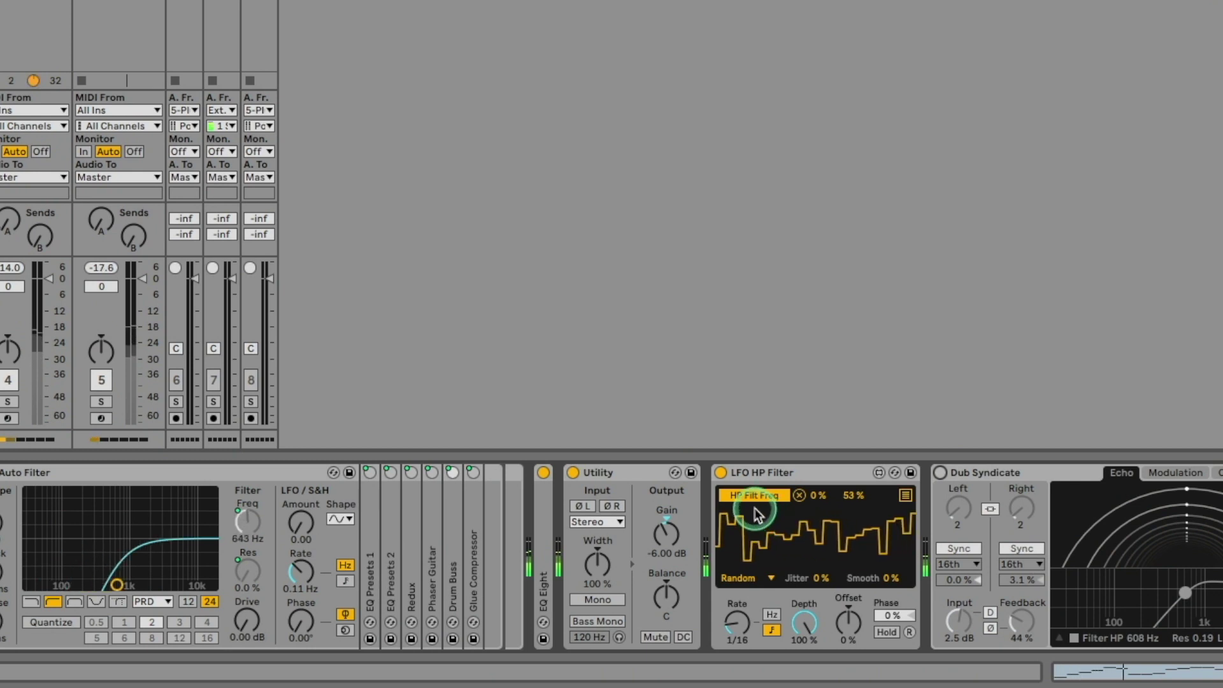
pyautogui.moveTo(735, 637); pyautogui.dragTo(782, 592)
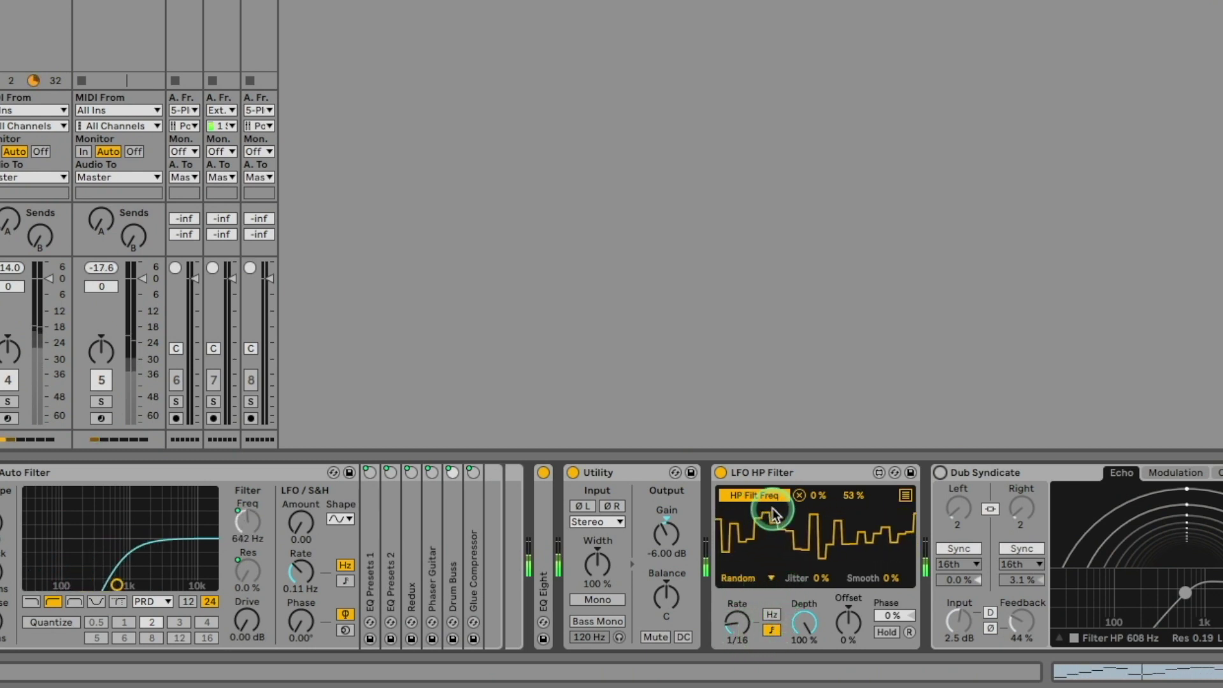
pyautogui.click(721, 472)
pyautogui.click(720, 473)
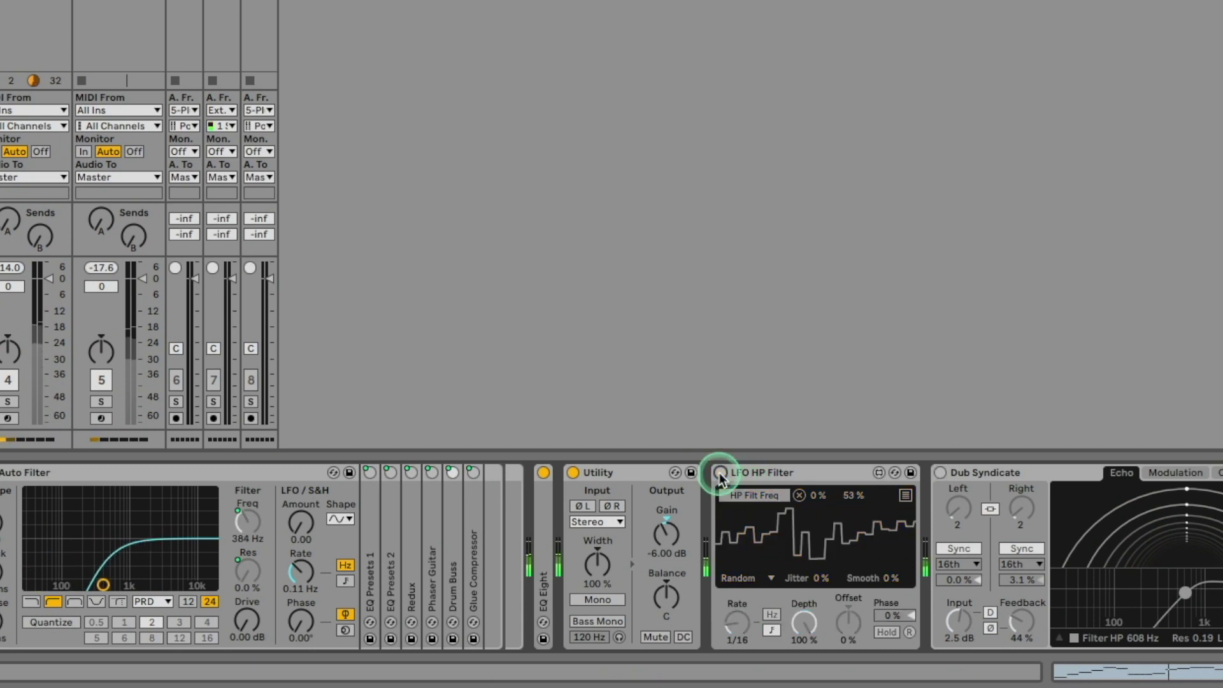
pyautogui.click(720, 472)
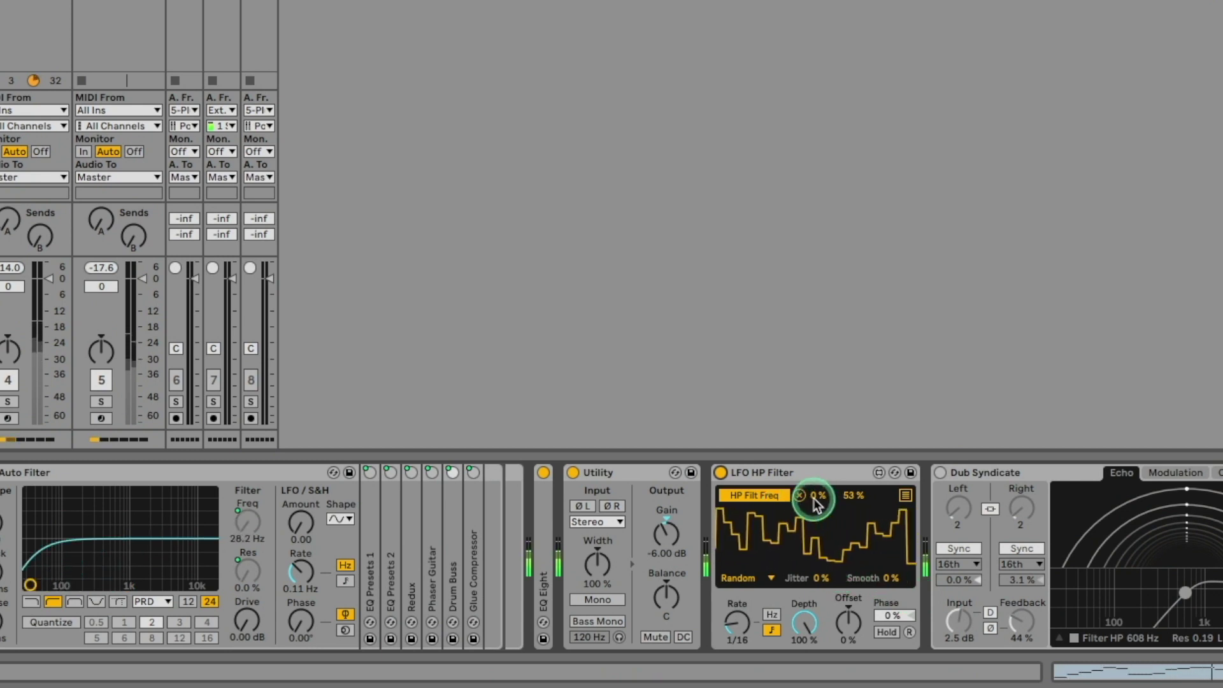
# Try a 100% maximum on the HP Filt Freq mapping, restore 53%, and re-enable Dub Syndicate.
pyautogui.moveTo(838, 503); pyautogui.dragTo(864, 424)
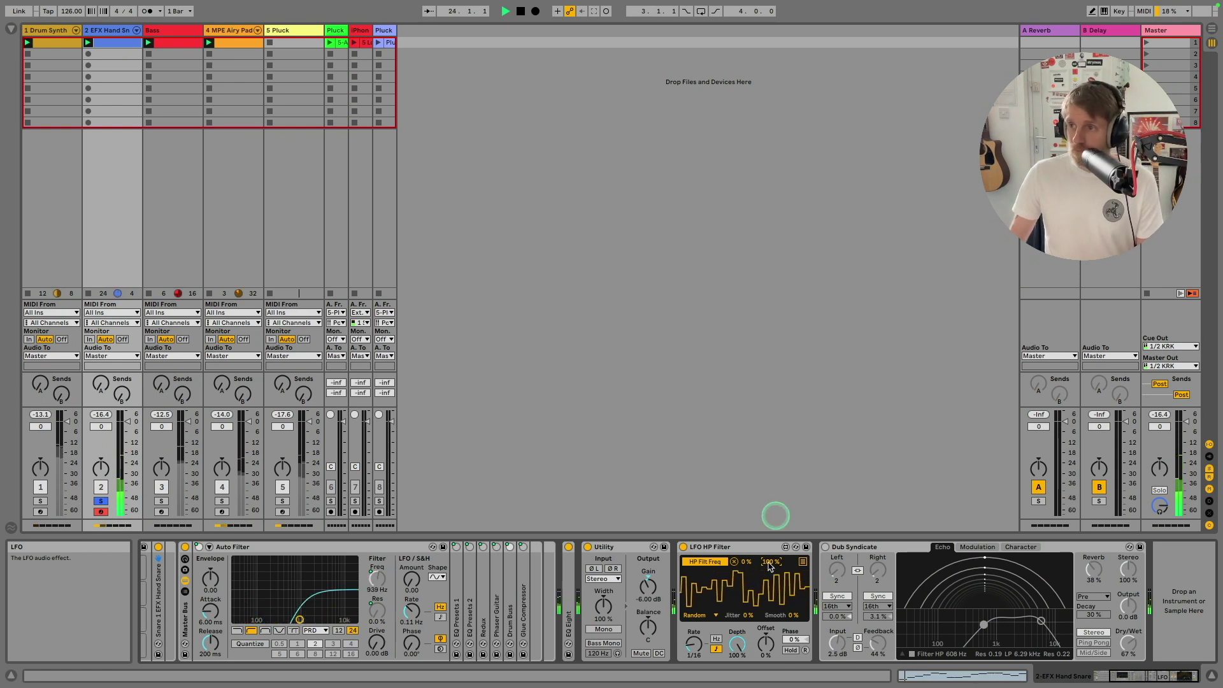
pyautogui.click(825, 546)
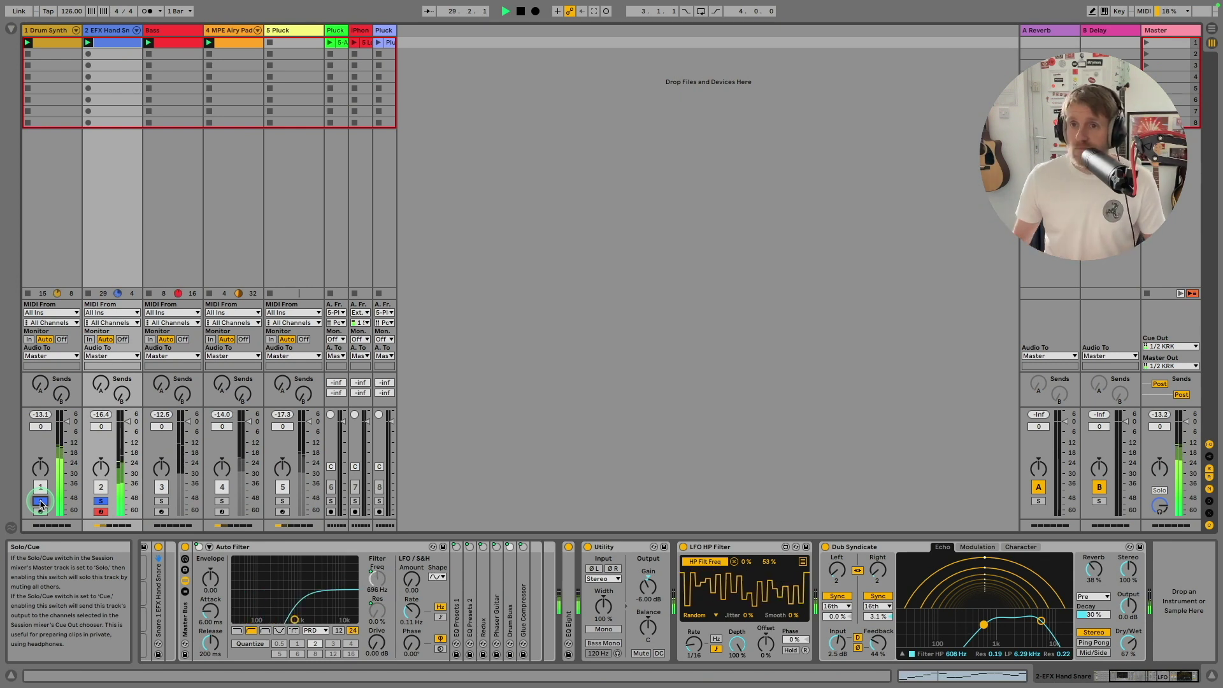
# Solo the Bass track and select it to show its Analog instrument and effects.
pyautogui.click(162, 502)
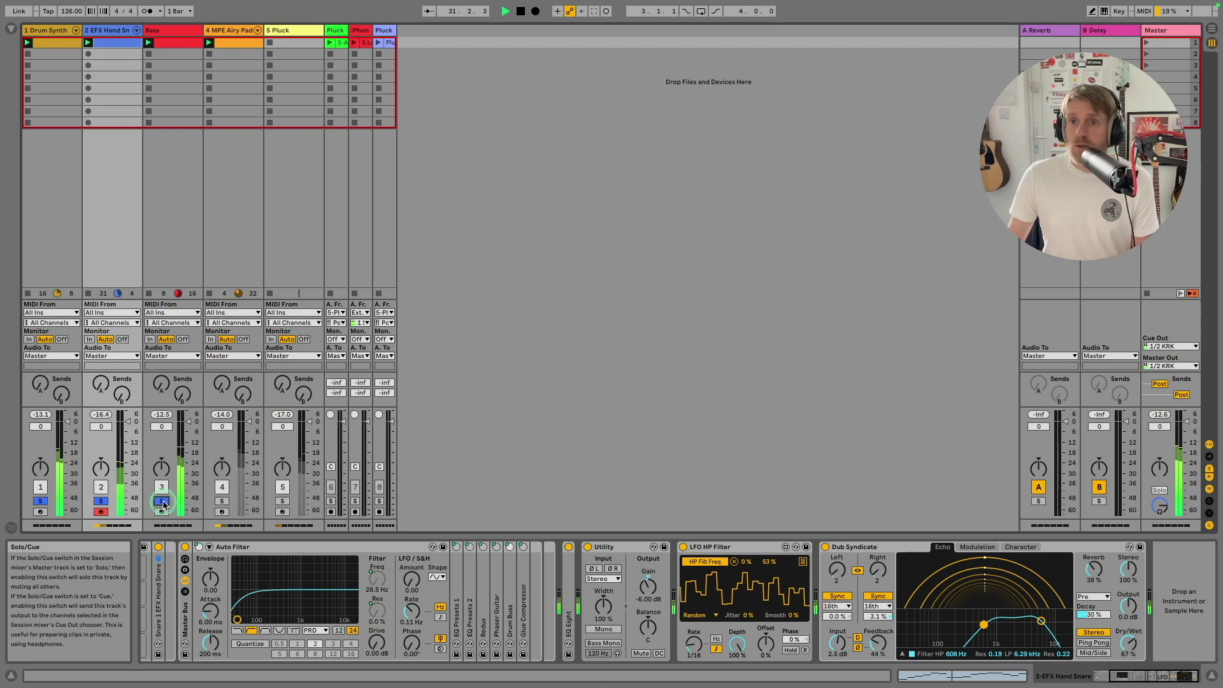
pyautogui.click(169, 32)
pyautogui.click(349, 500)
pyautogui.click(162, 501)
pyautogui.click(624, 558)
pyautogui.click(609, 456)
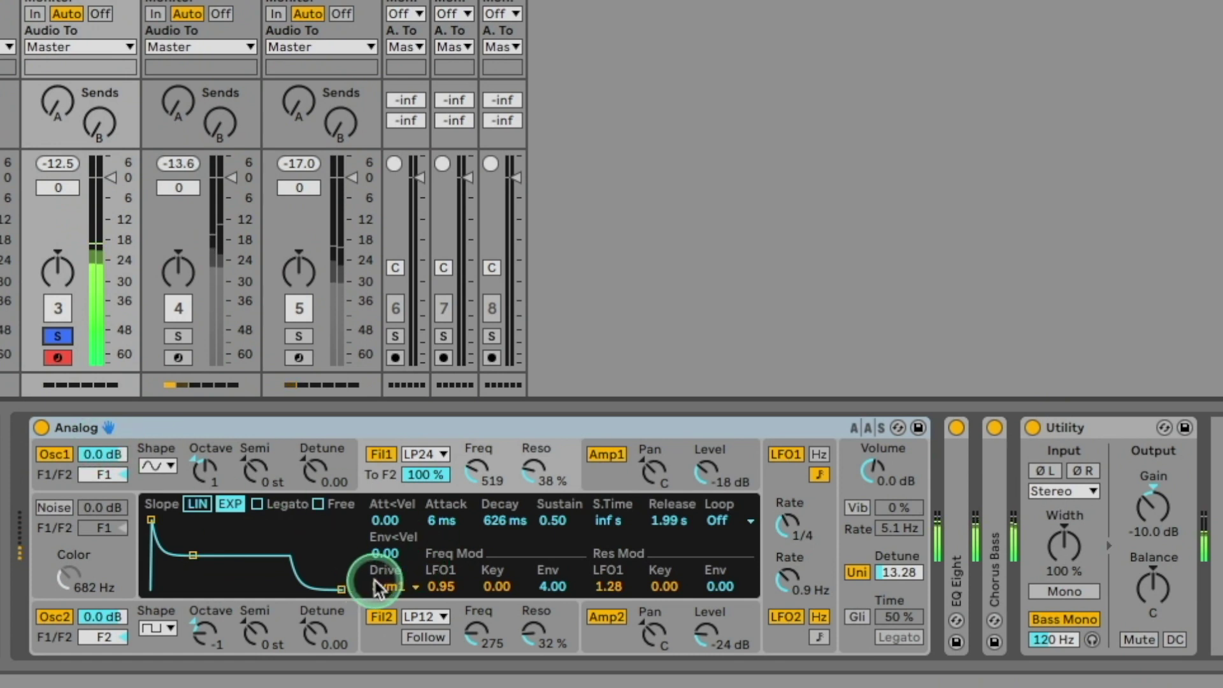
# Try a cutoff modulation amount of 4.00 for LFO1 on Analog's Filter 1 and for LFO2 on Filter 2.
pyautogui.moveTo(444, 591); pyautogui.dragTo(444, 586)
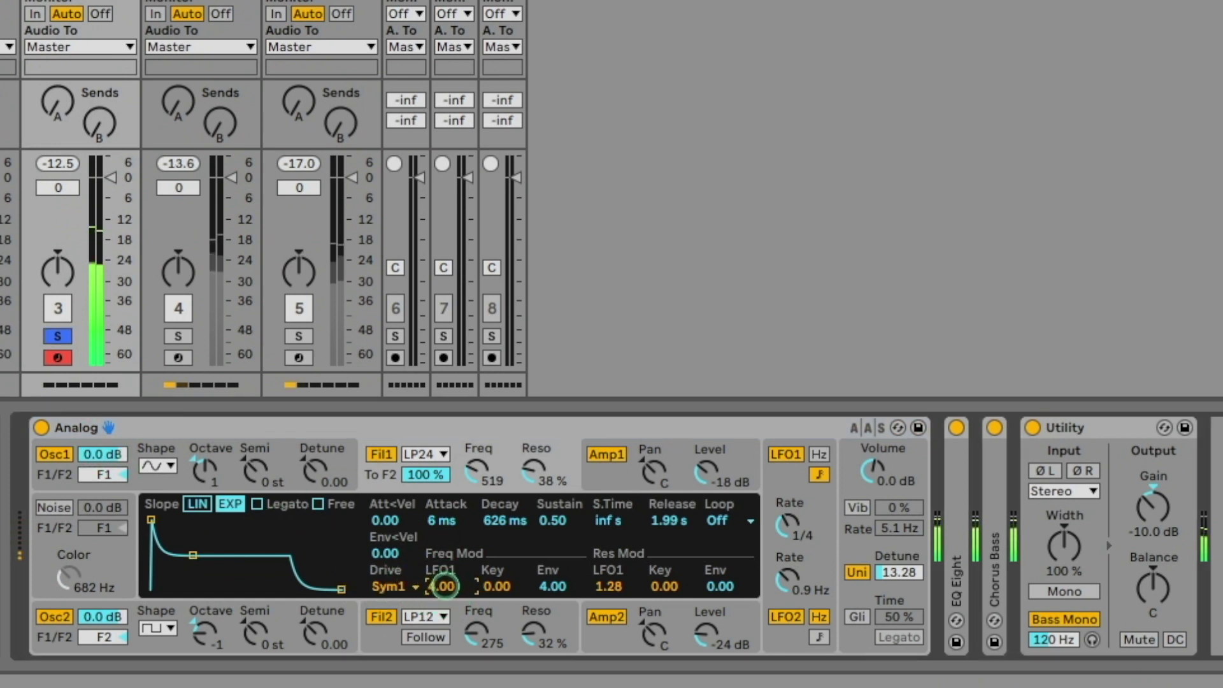
pyautogui.click(474, 615)
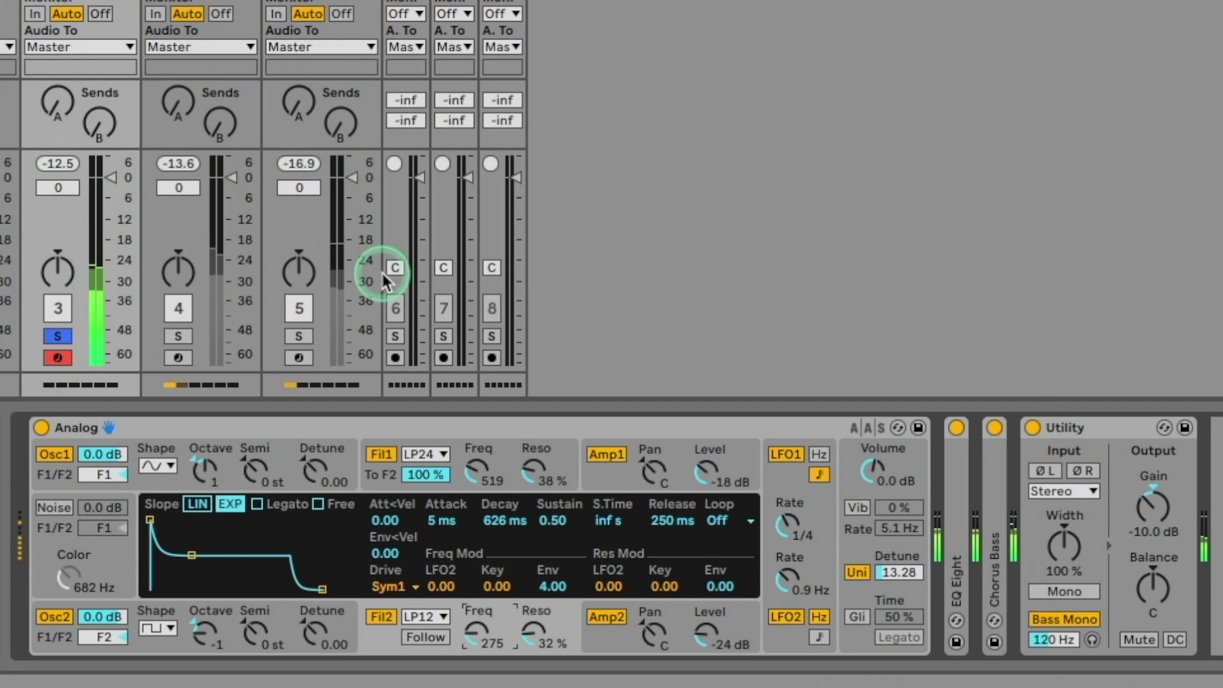
pyautogui.moveTo(434, 589); pyautogui.dragTo(436, 581)
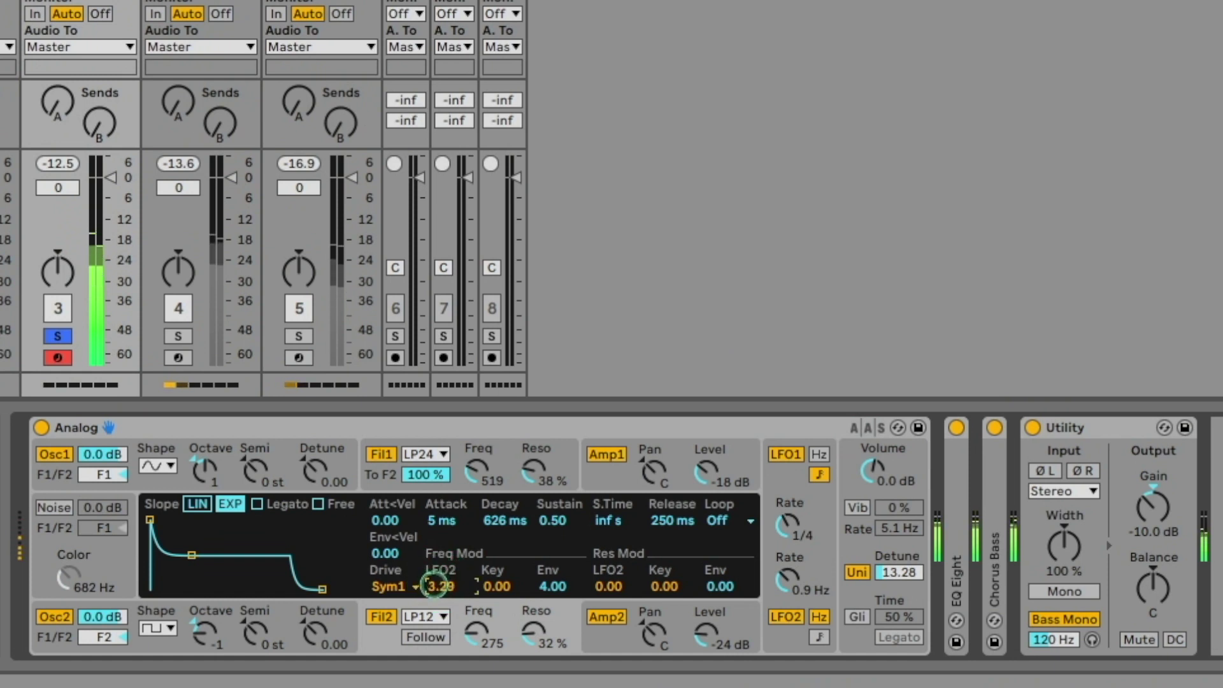
pyautogui.moveTo(437, 585); pyautogui.dragTo(438, 585)
pyautogui.click(401, 615)
pyautogui.click(441, 585)
pyautogui.click(123, 434)
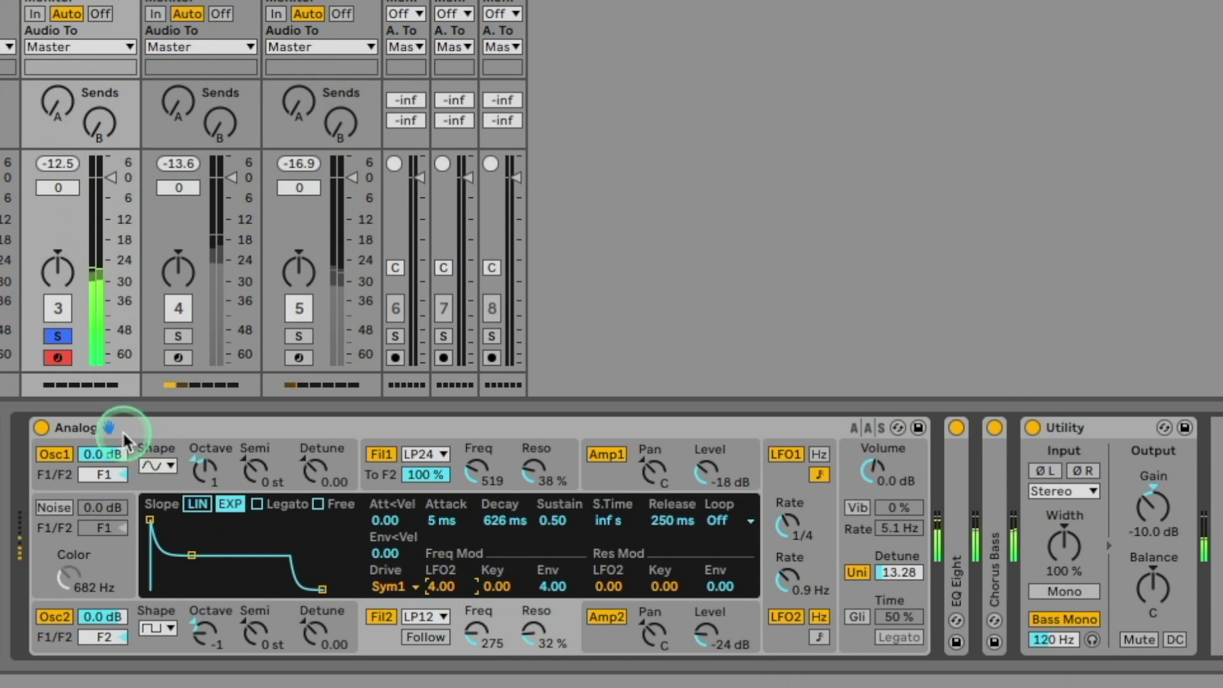
# Lower the LFO2 cutoff modulation on Filter 2 to 2.36 and the LFO1 cutoff modulation on Filter 1 to 0.85.
pyautogui.click(393, 604)
pyautogui.click(448, 586)
pyautogui.moveTo(450, 587); pyautogui.dragTo(449, 587)
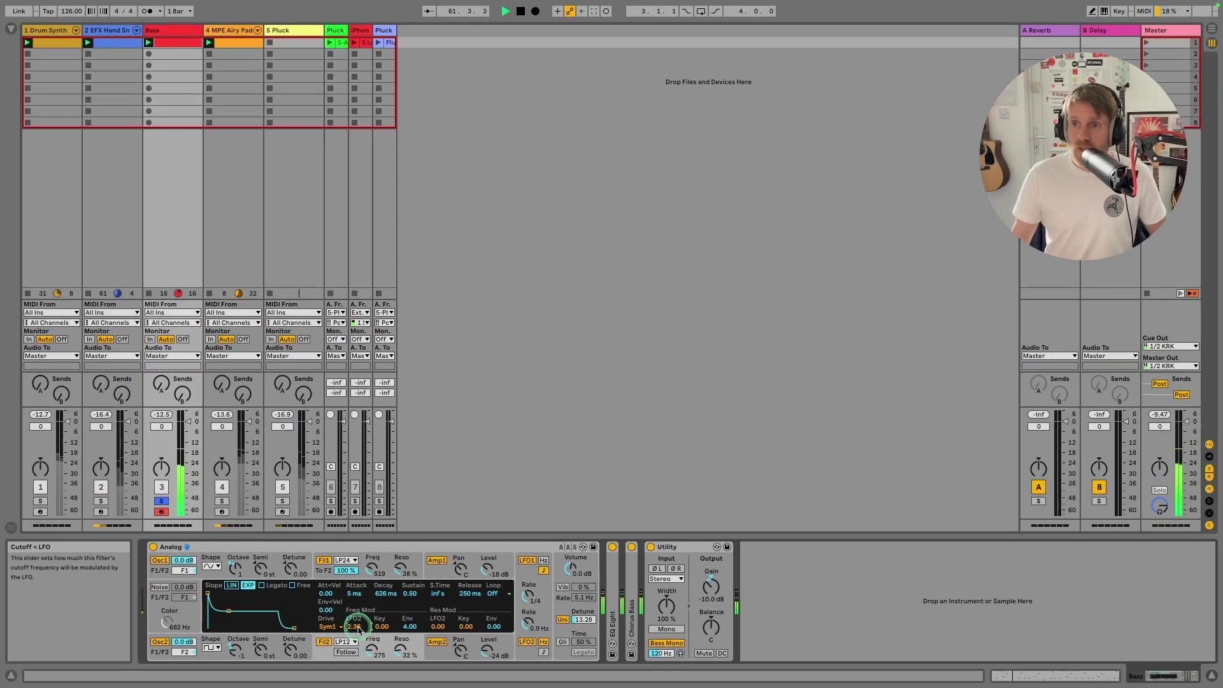
pyautogui.moveTo(358, 629)
pyautogui.mouseDown()
pyautogui.moveTo(359, 644)
pyautogui.moveTo(360, 631)
pyautogui.mouseUp()
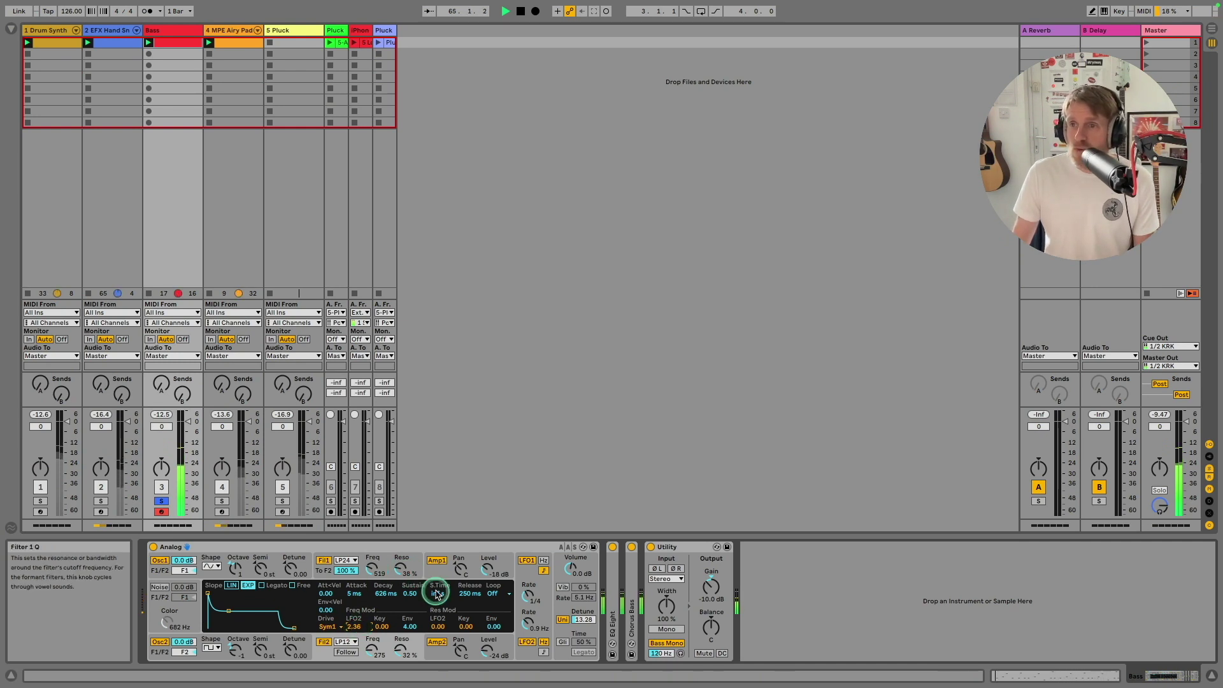
pyautogui.click(376, 564)
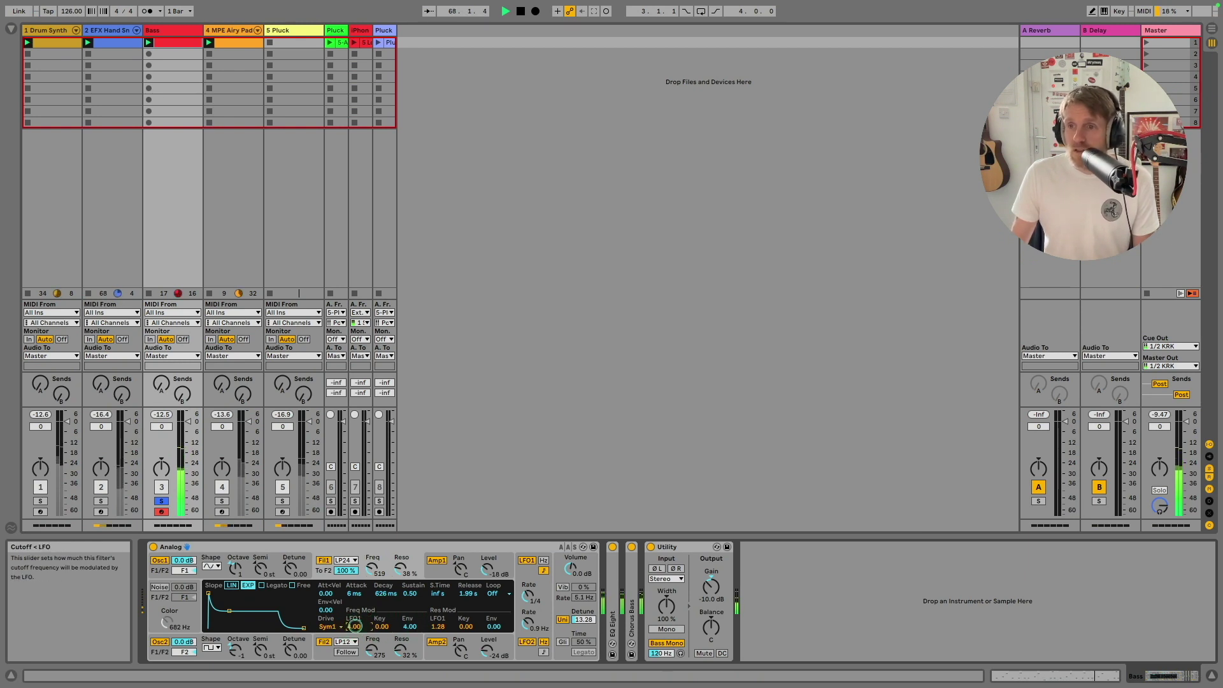
pyautogui.moveTo(354, 626); pyautogui.dragTo(355, 637)
# Solo the Drum Synth alongside the Bass for comparison, and replace both solos with the 5 Pluck track, selected to show its devices.
pyautogui.click(103, 502)
pyautogui.click(40, 502)
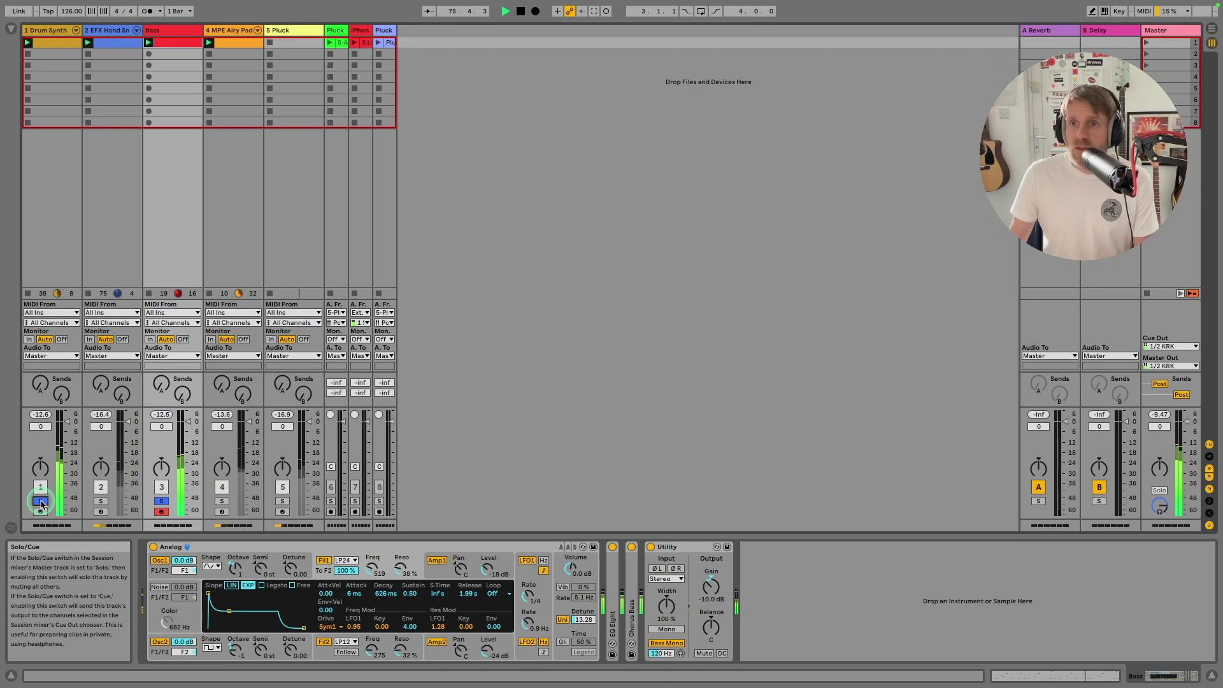
pyautogui.click(166, 502)
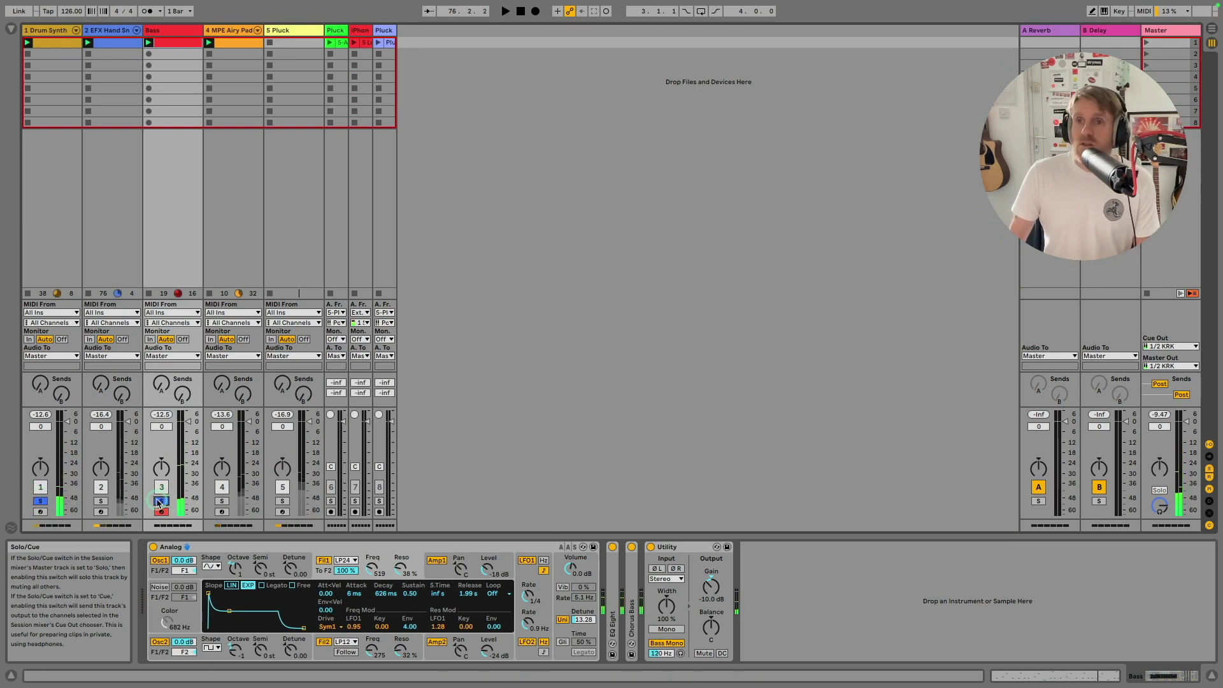
pyautogui.click(282, 502)
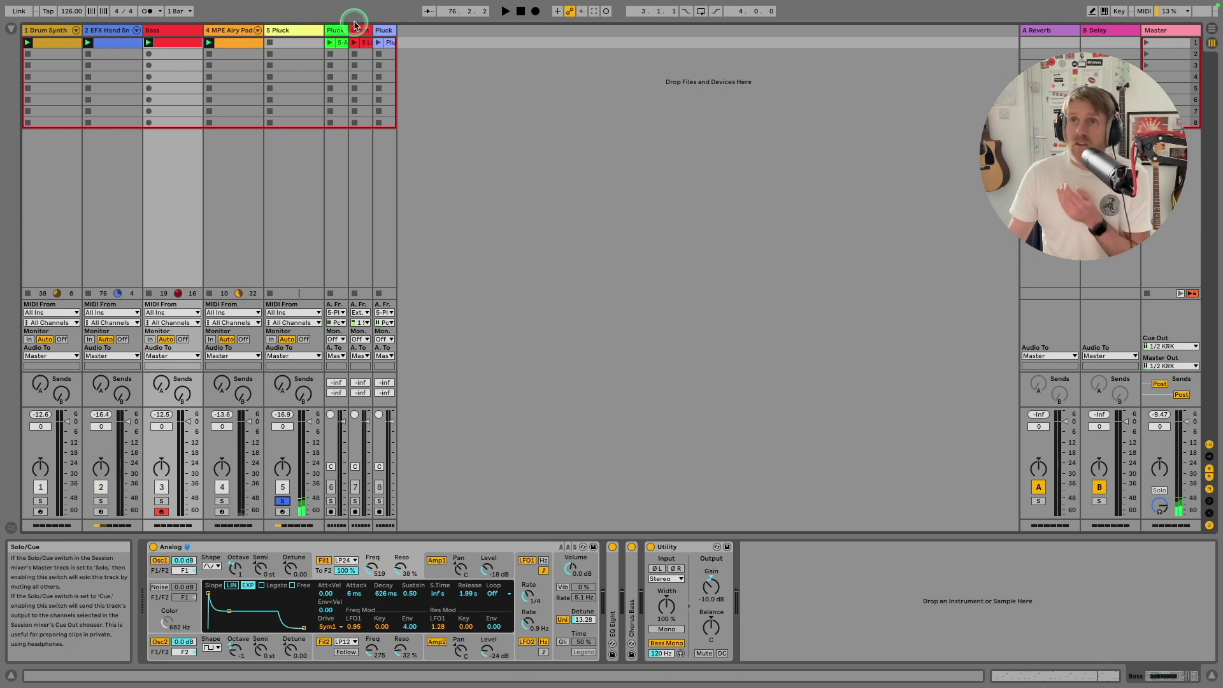
pyautogui.click(310, 30)
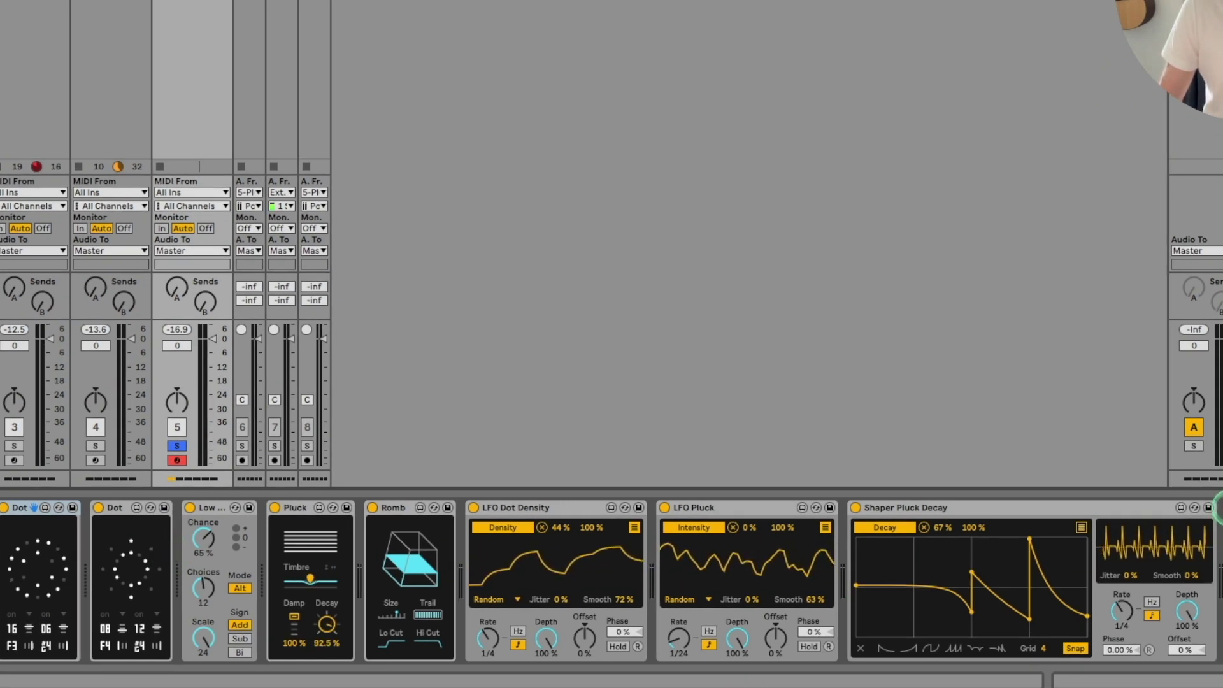
# Switch off Shaper Pluck Decay, LFO Pluck, LFO Dot Density and Romb on the Pluck track.
pyautogui.click(855, 507)
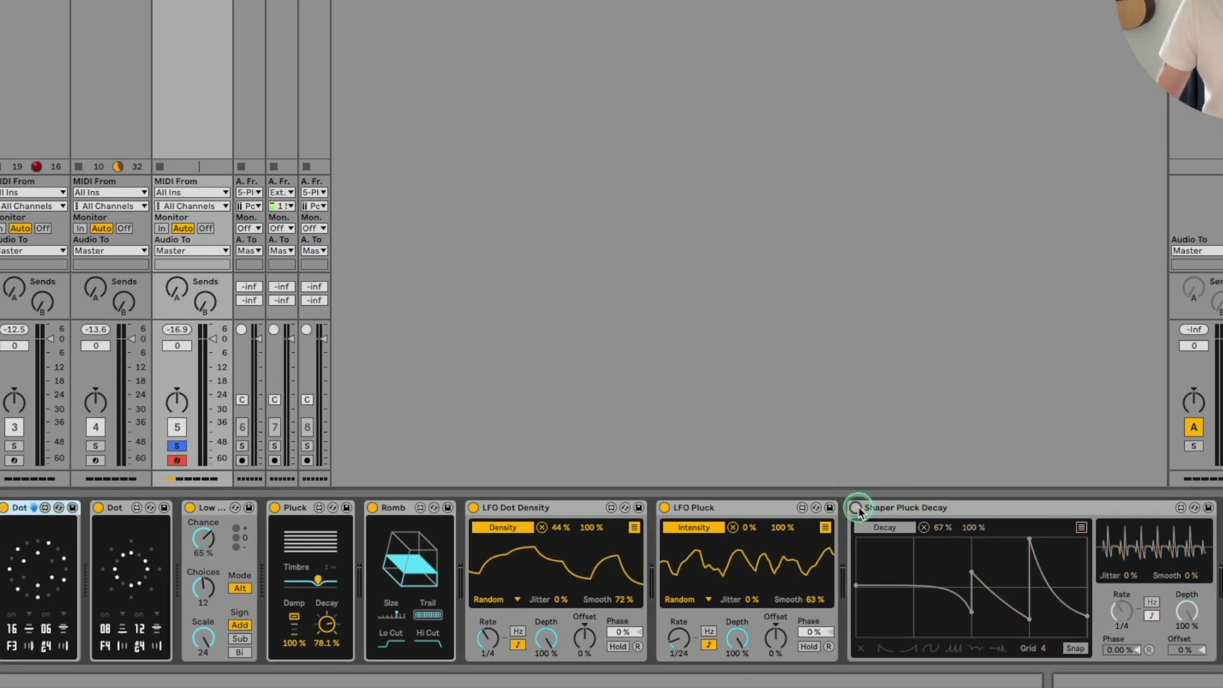
pyautogui.click(665, 508)
pyautogui.click(476, 511)
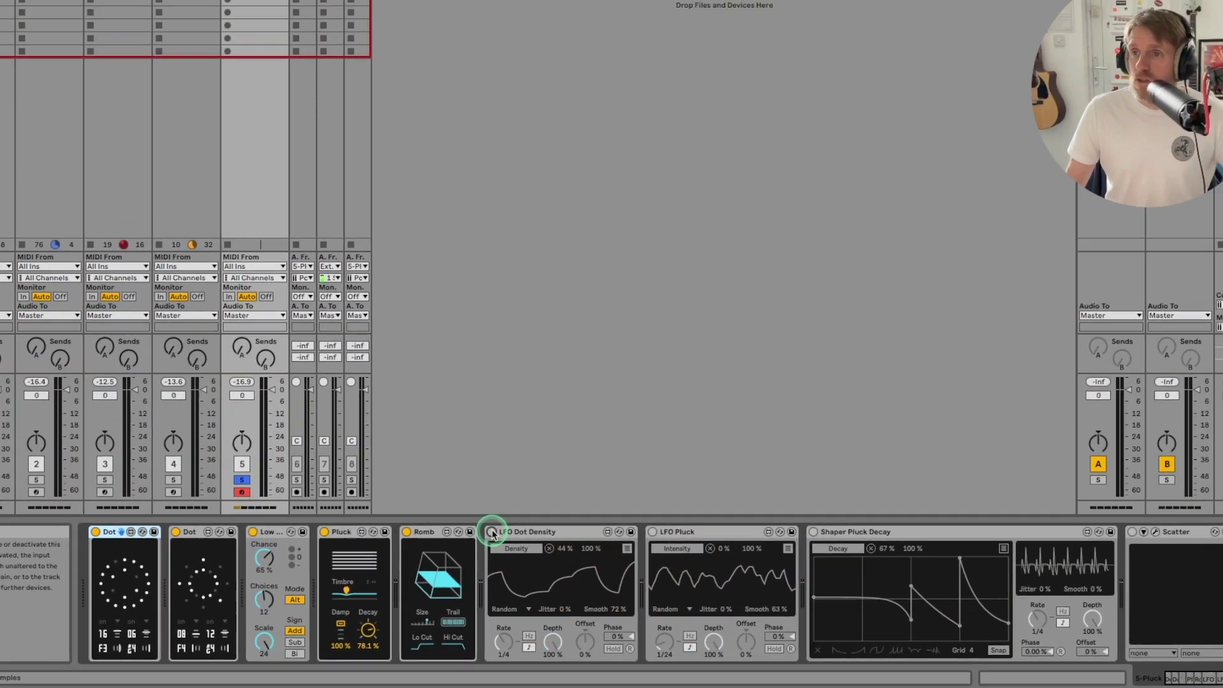
pyautogui.click(377, 511)
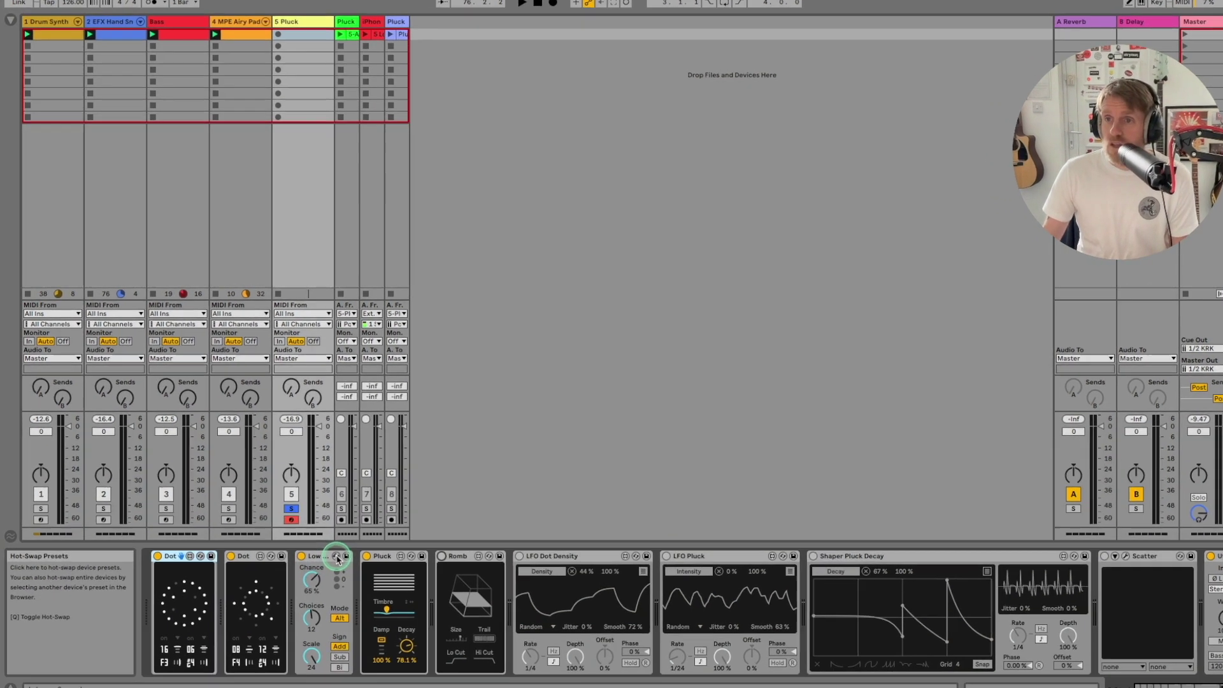
# Locate the Low Oct preset among the Random MIDI effect's presets in the browser, and hide the browser again.
pyautogui.click(321, 547)
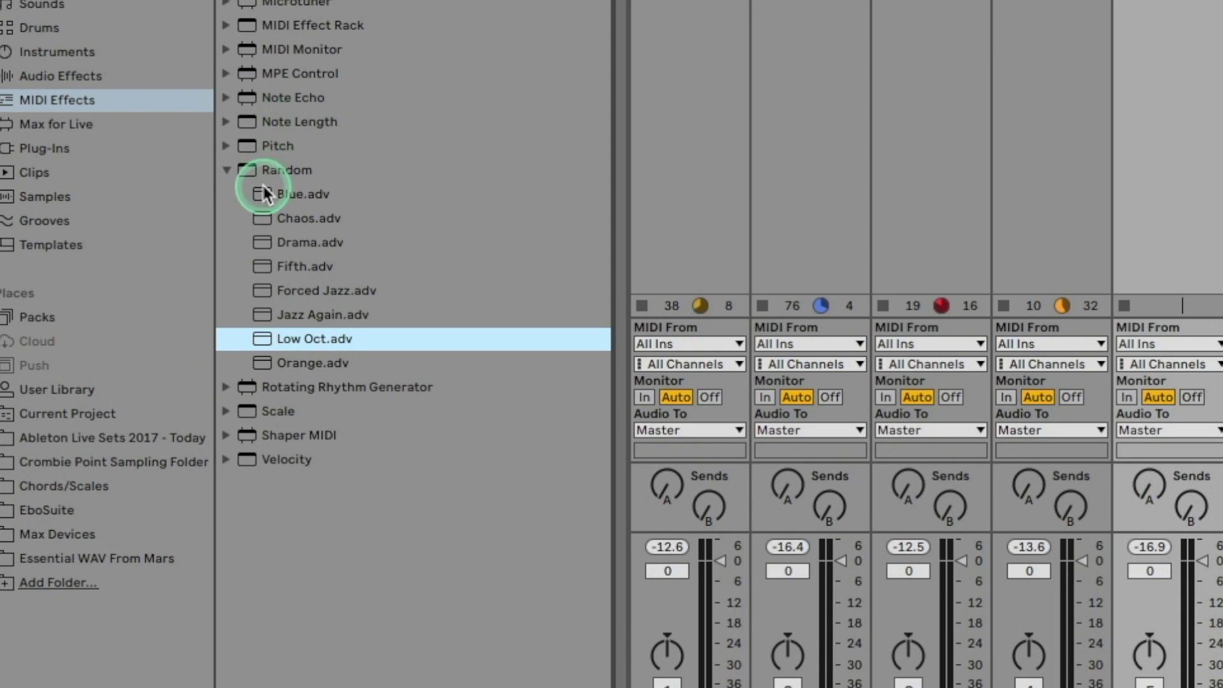
pyautogui.click(228, 170)
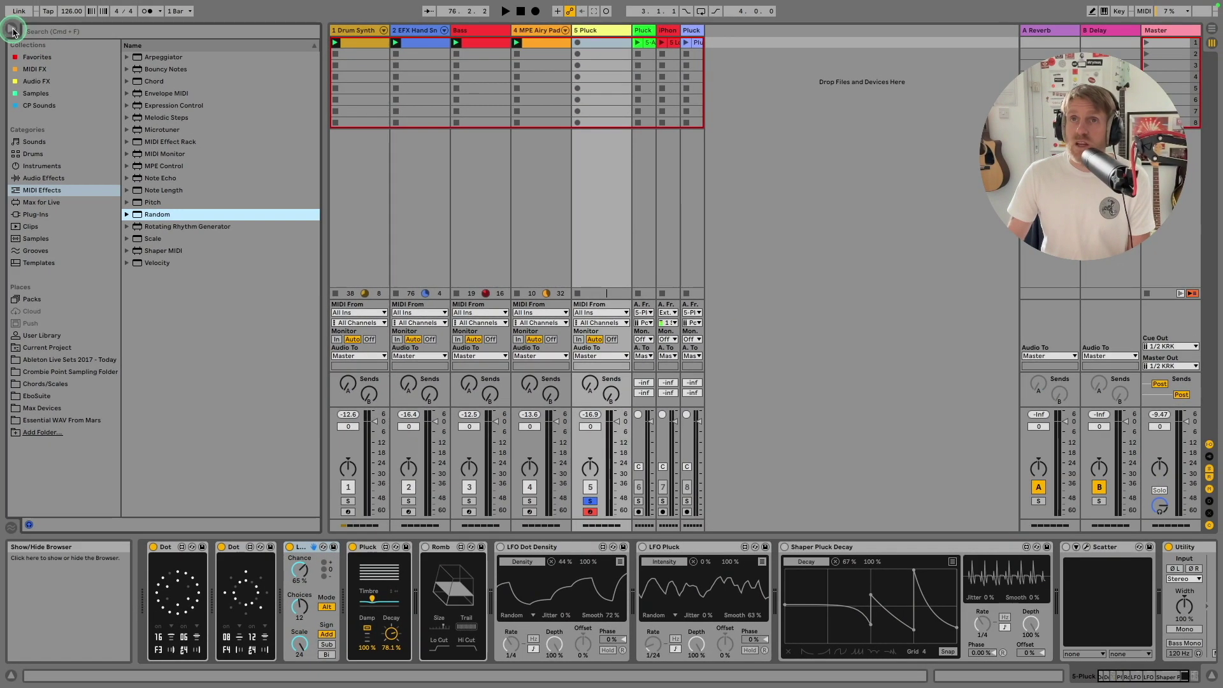
pyautogui.click(11, 28)
# Start playback and bring in LFO Dot Density, checking its two mapped Density parameters before returning to its waveform display.
pyautogui.press('space')
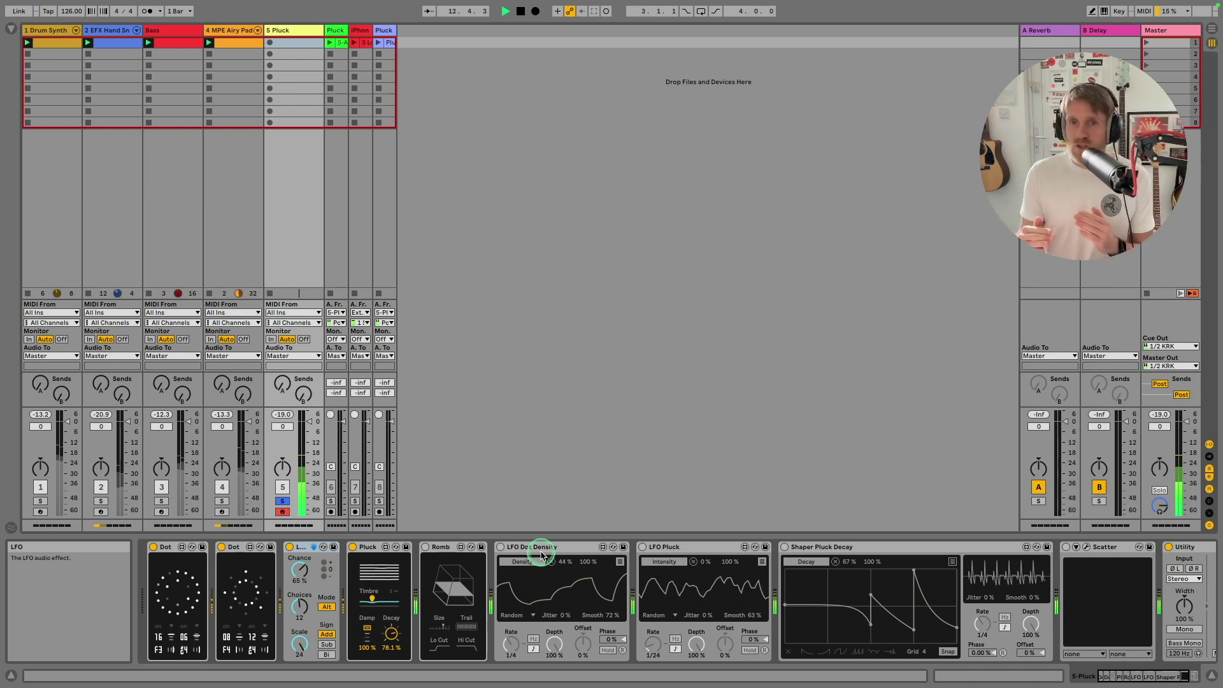
pyautogui.click(620, 561)
pyautogui.click(181, 615)
pyautogui.click(536, 596)
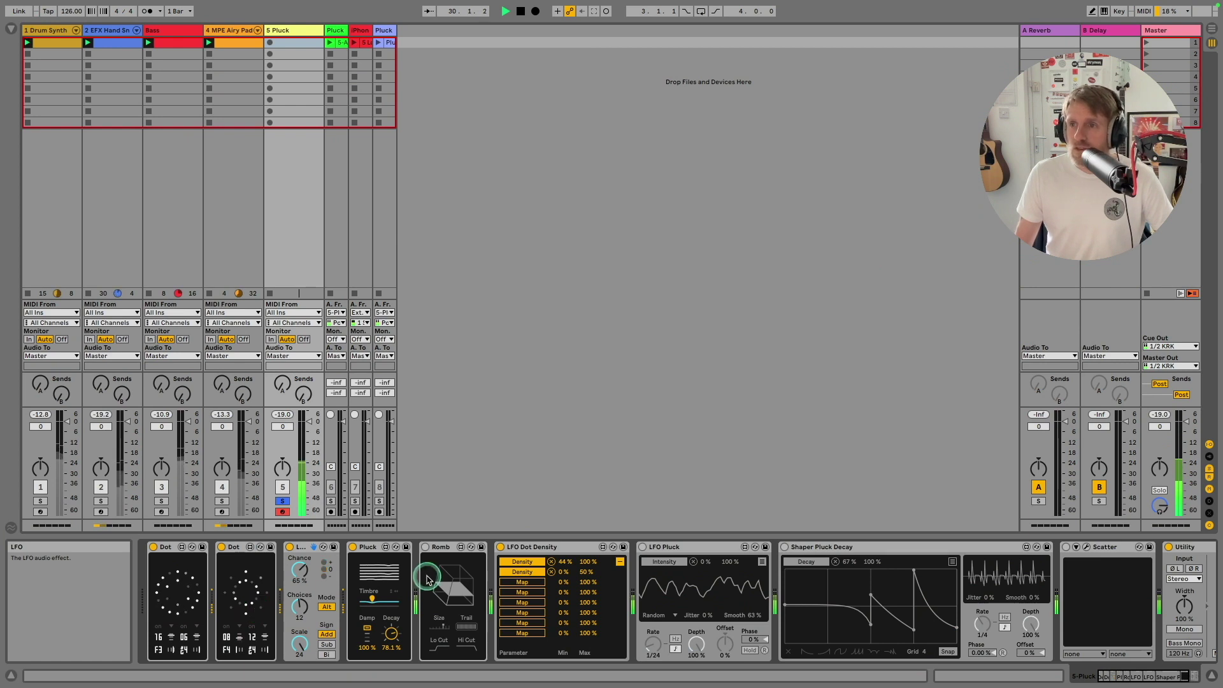
pyautogui.click(500, 548)
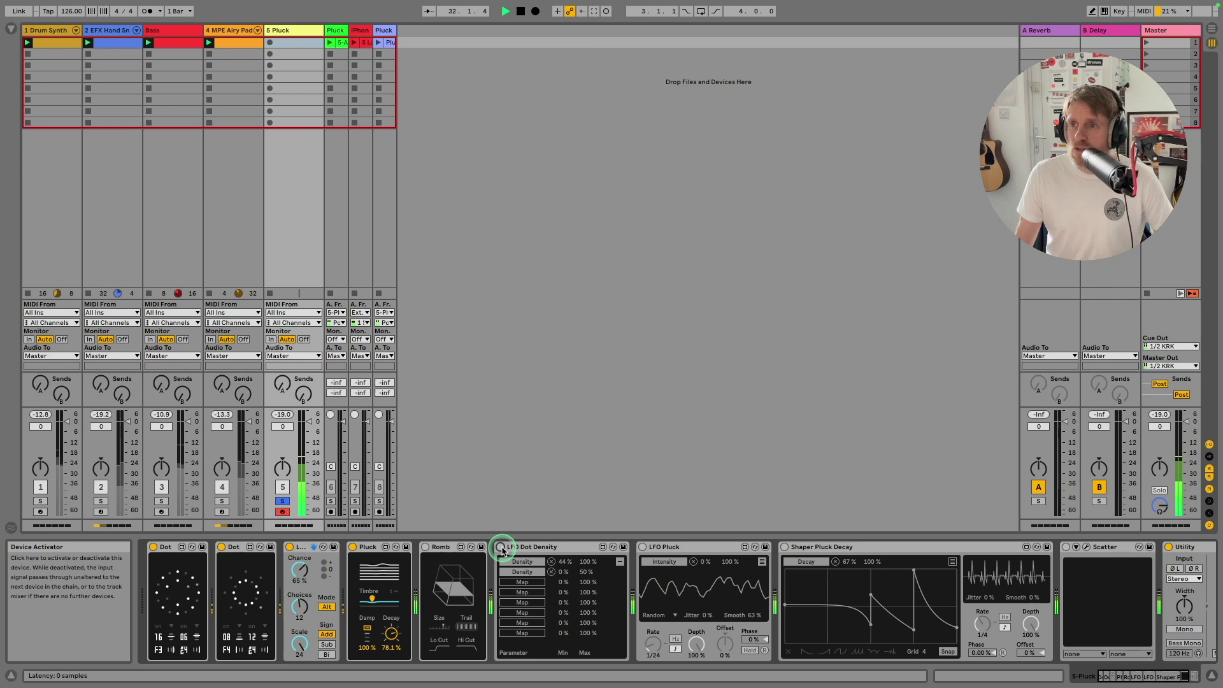
pyautogui.click(619, 562)
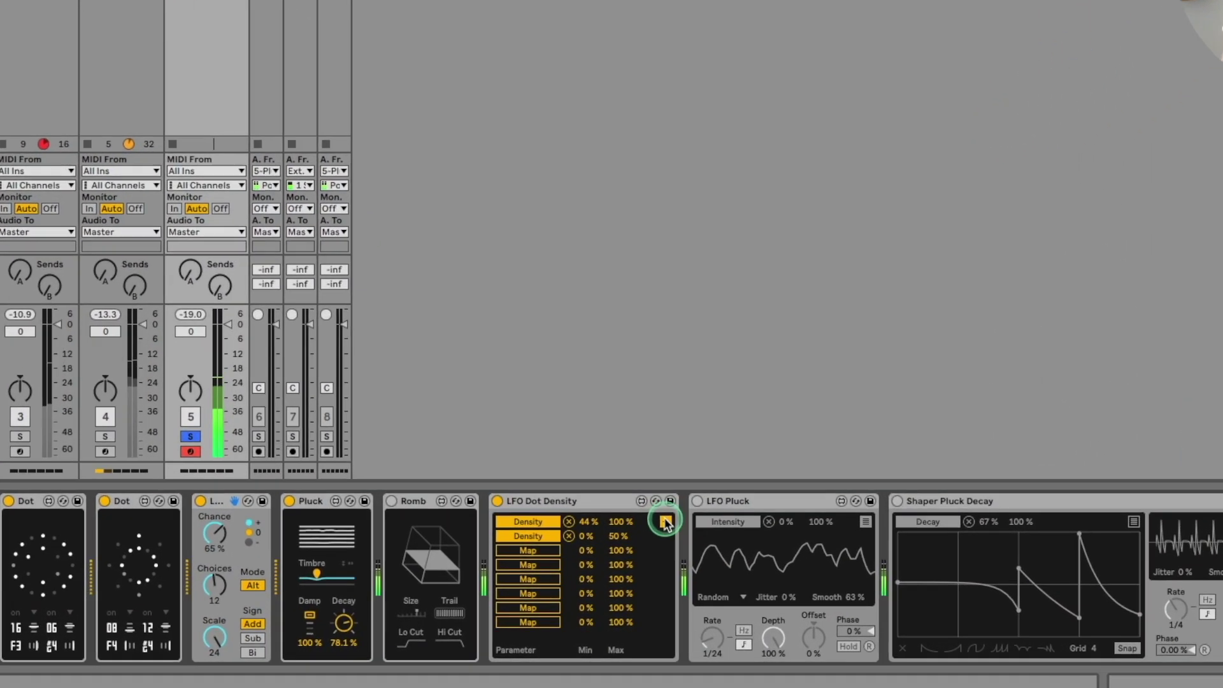
# Switch on LFO Pluck and show its mapping list to examine the Intensity and Position mappings.
pyautogui.click(732, 507)
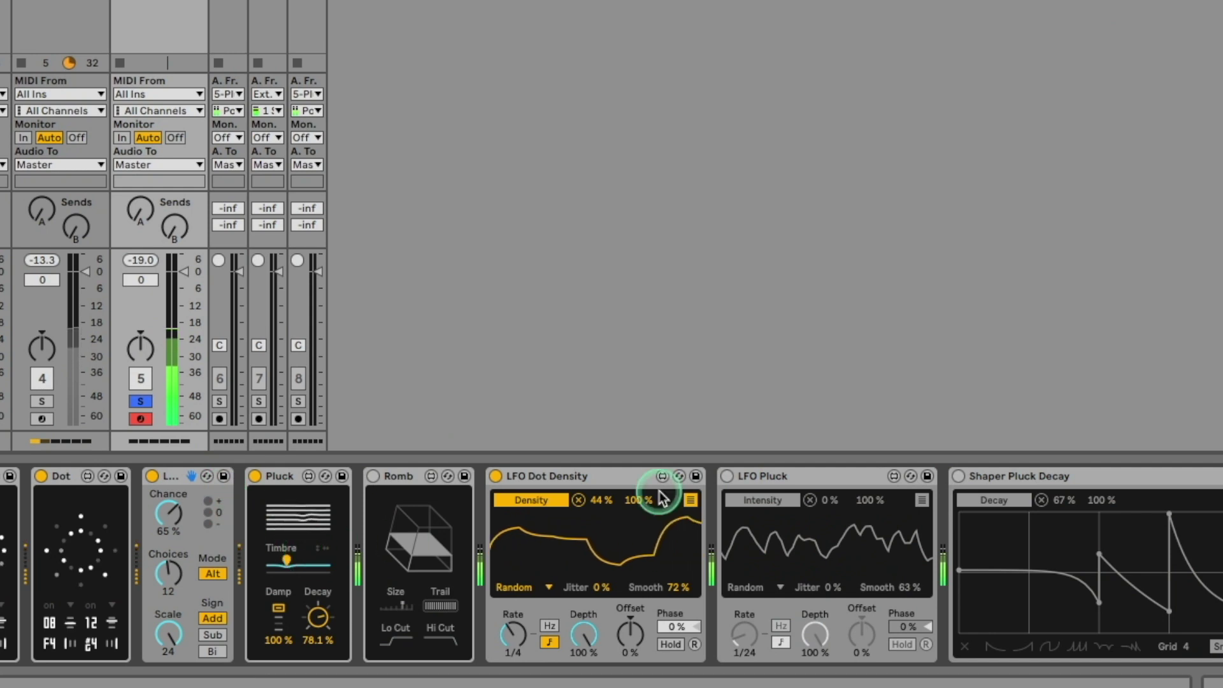
pyautogui.click(726, 478)
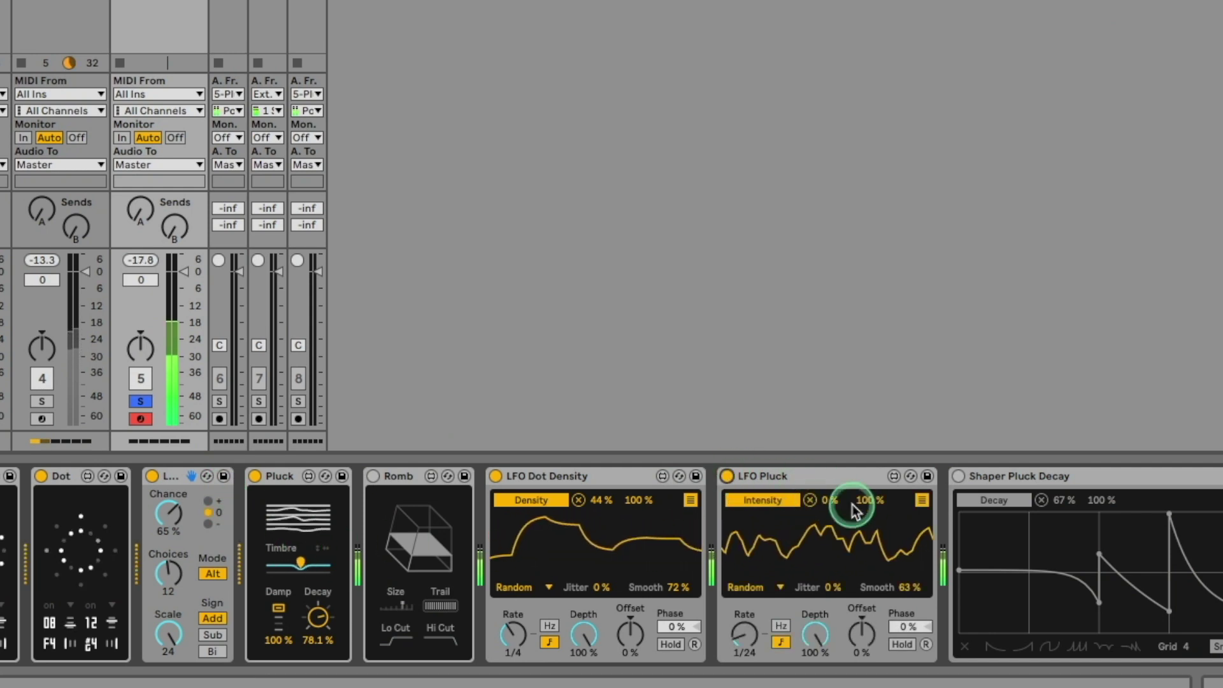
pyautogui.click(922, 501)
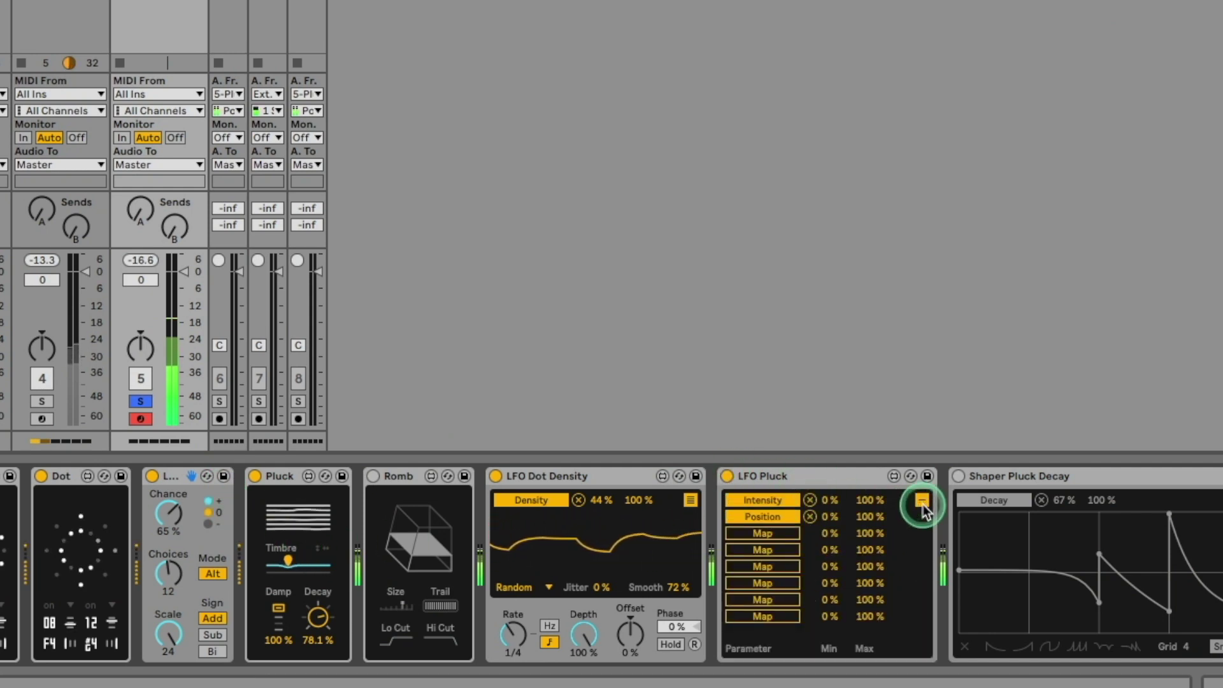
pyautogui.click(763, 504)
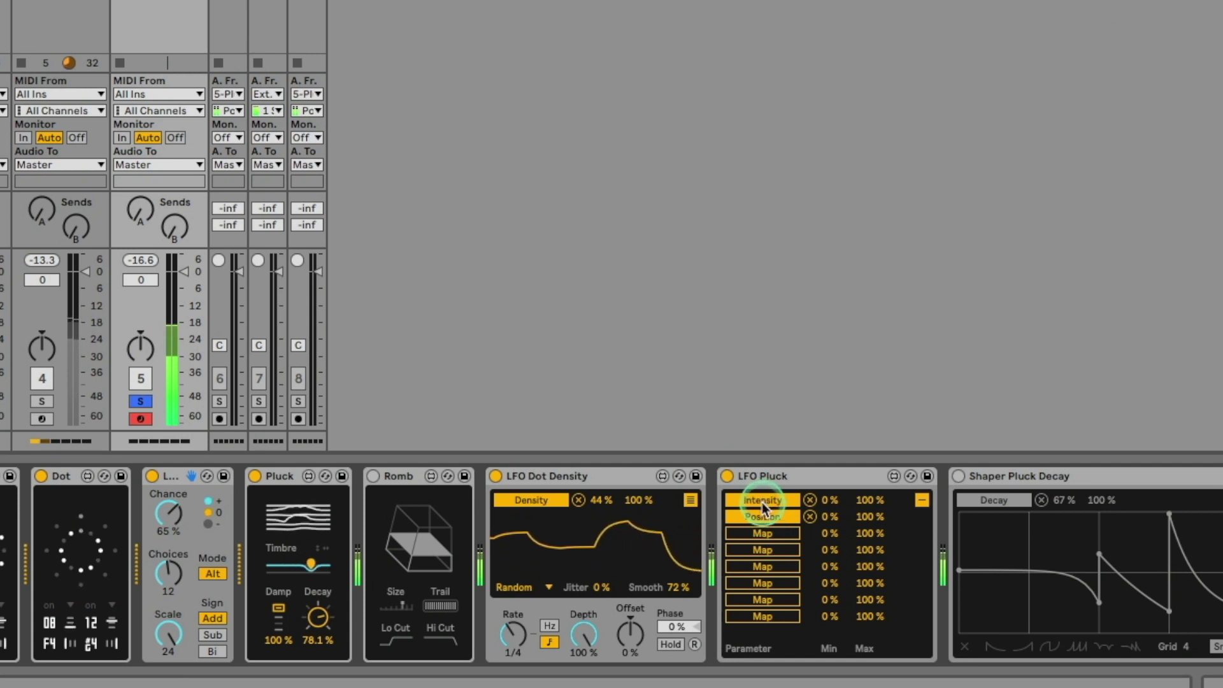
pyautogui.click(300, 563)
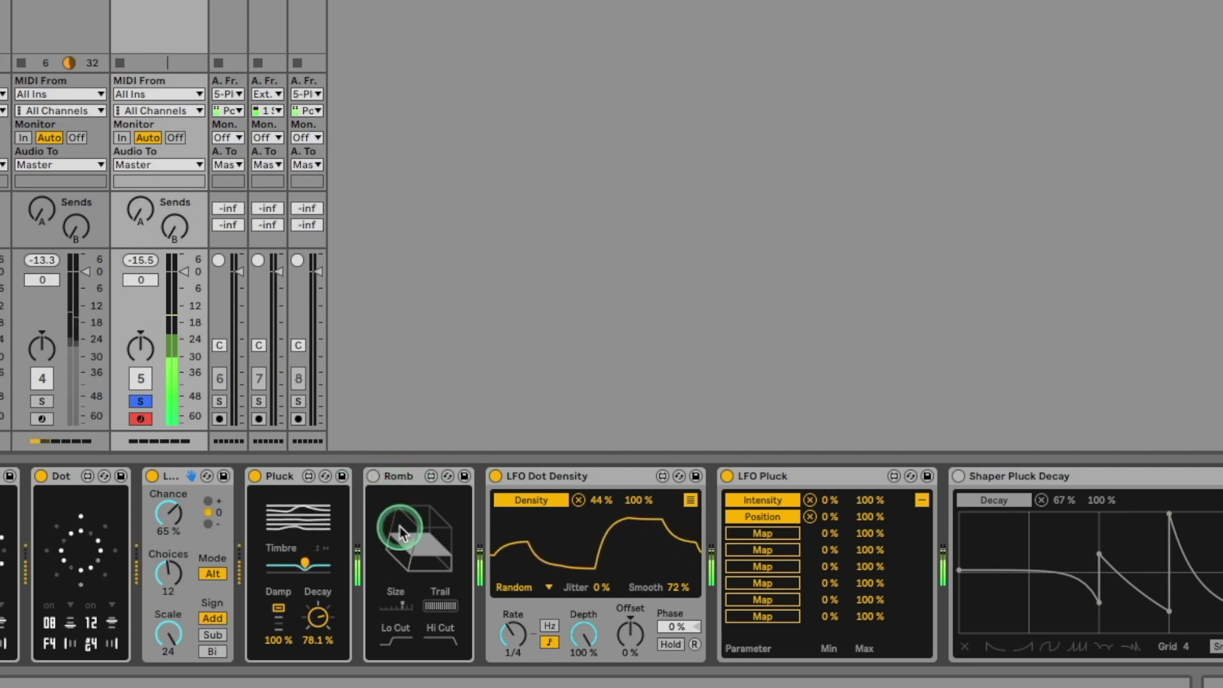
# Switch on the Romb and Scatter effects, and open Scatter's plug-in window in the empty area beside the mixer.
pyautogui.click(372, 477)
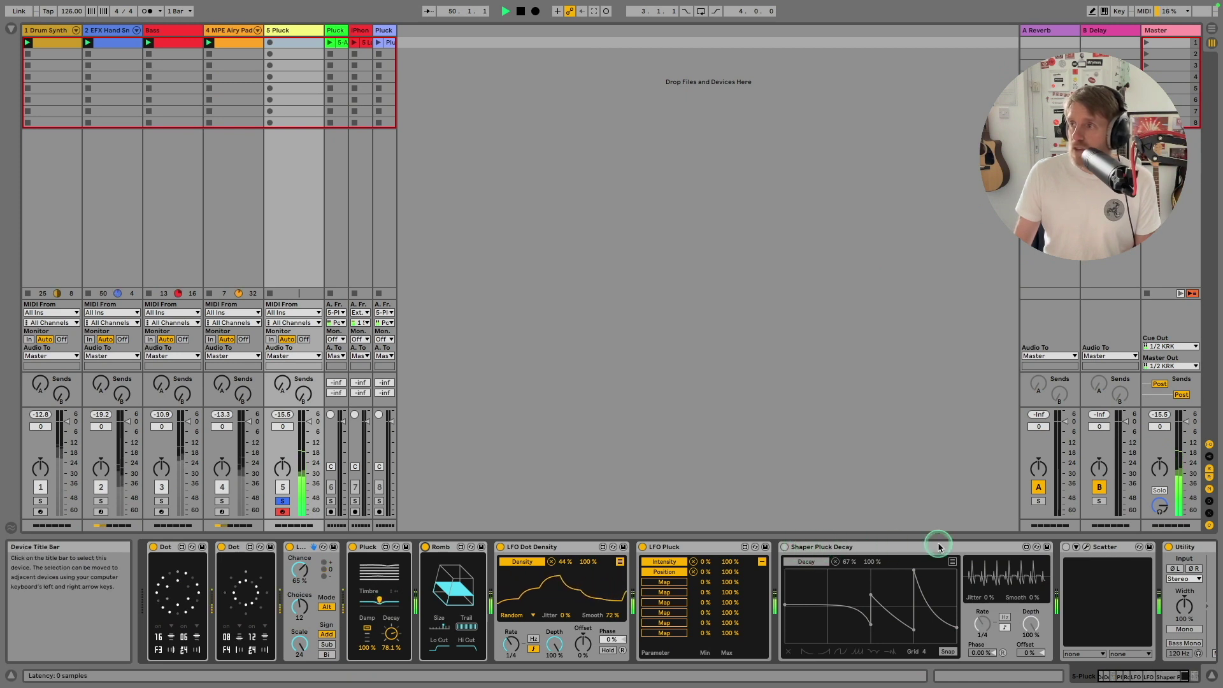
pyautogui.click(1088, 547)
pyautogui.click(435, 226)
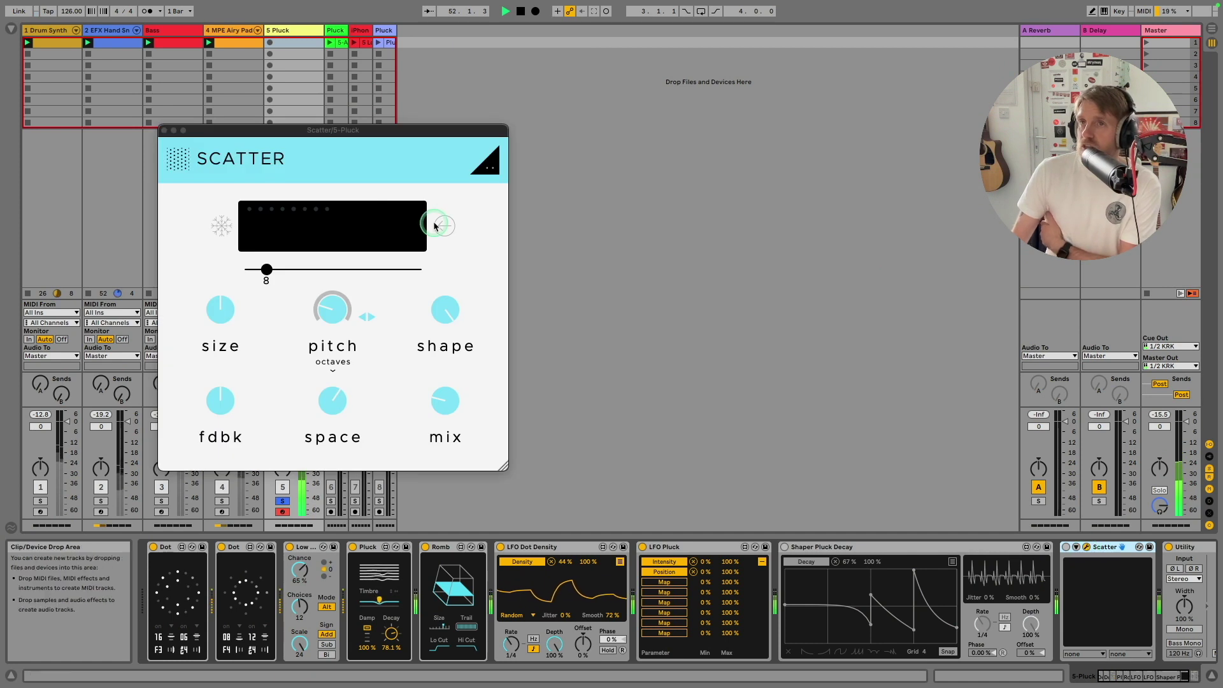
pyautogui.moveTo(354, 131); pyautogui.dragTo(623, 121)
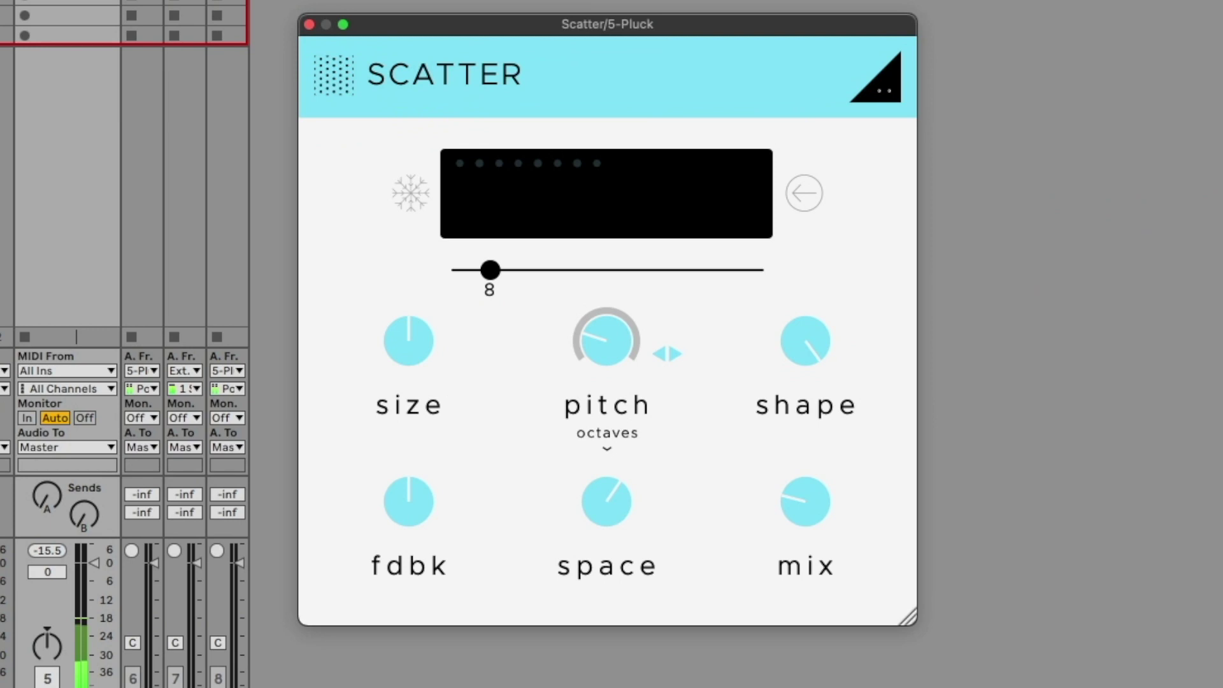
# Look over Scatter's controls, including its pitch setting, and close the plug-in window.
pyautogui.click(889, 651)
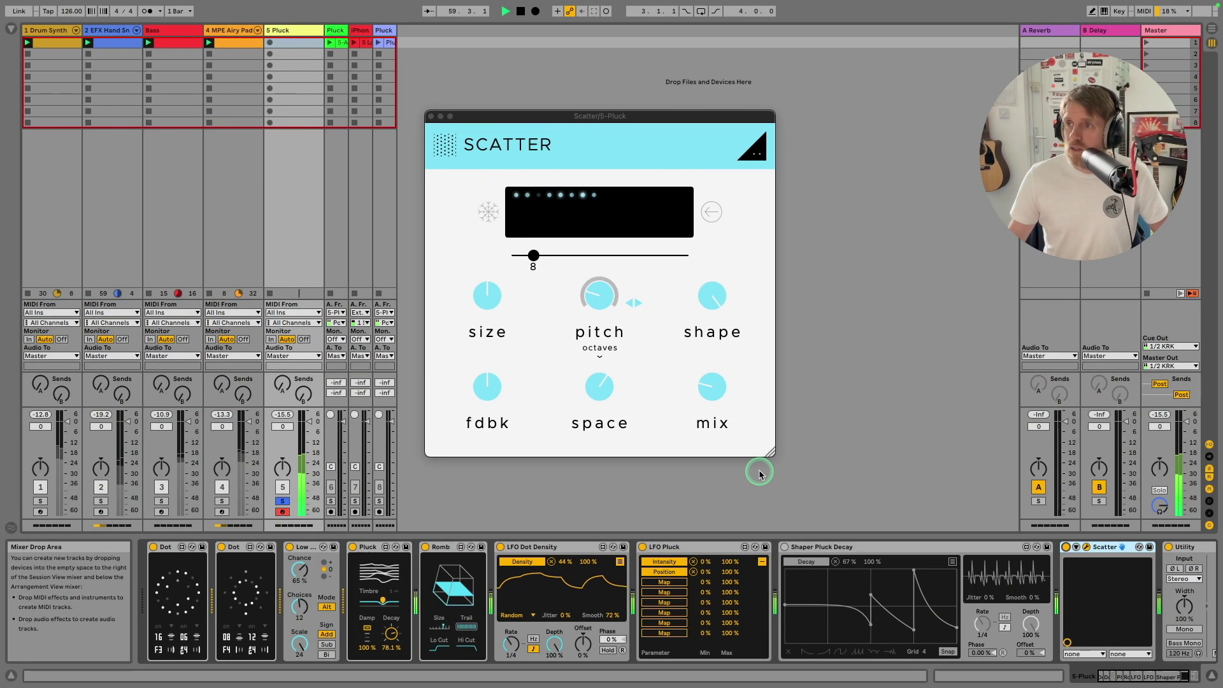
pyautogui.click(431, 118)
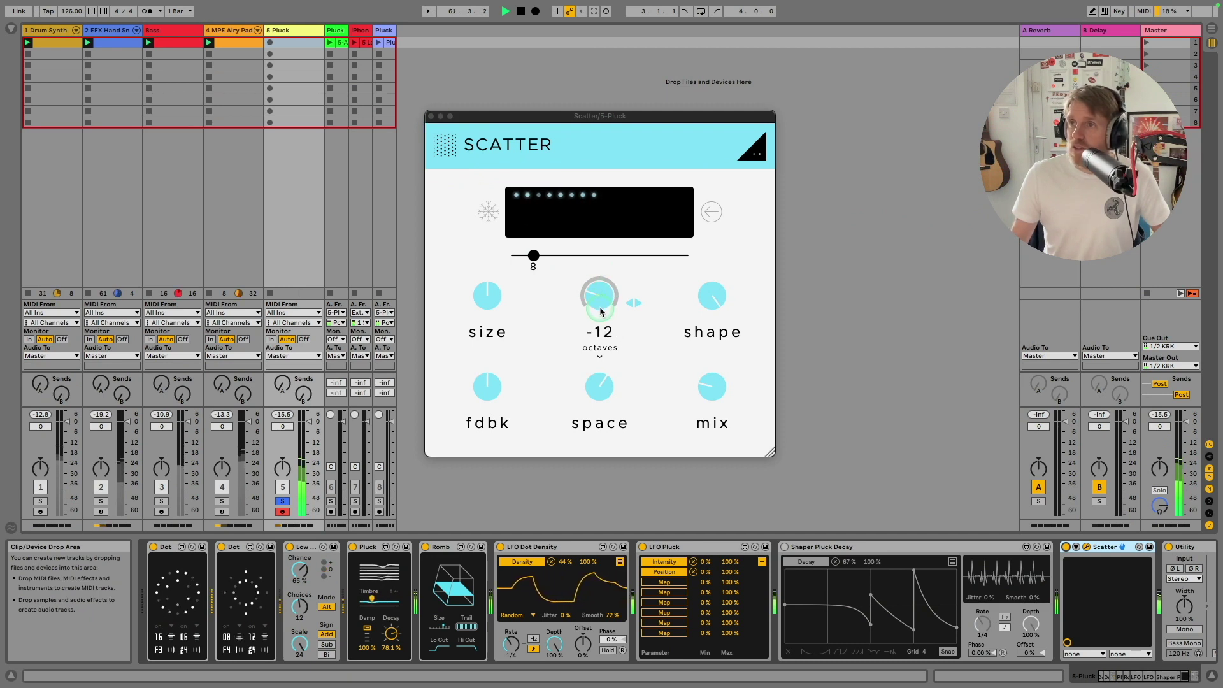
pyautogui.click(503, 198)
pyautogui.click(441, 116)
pyautogui.click(431, 118)
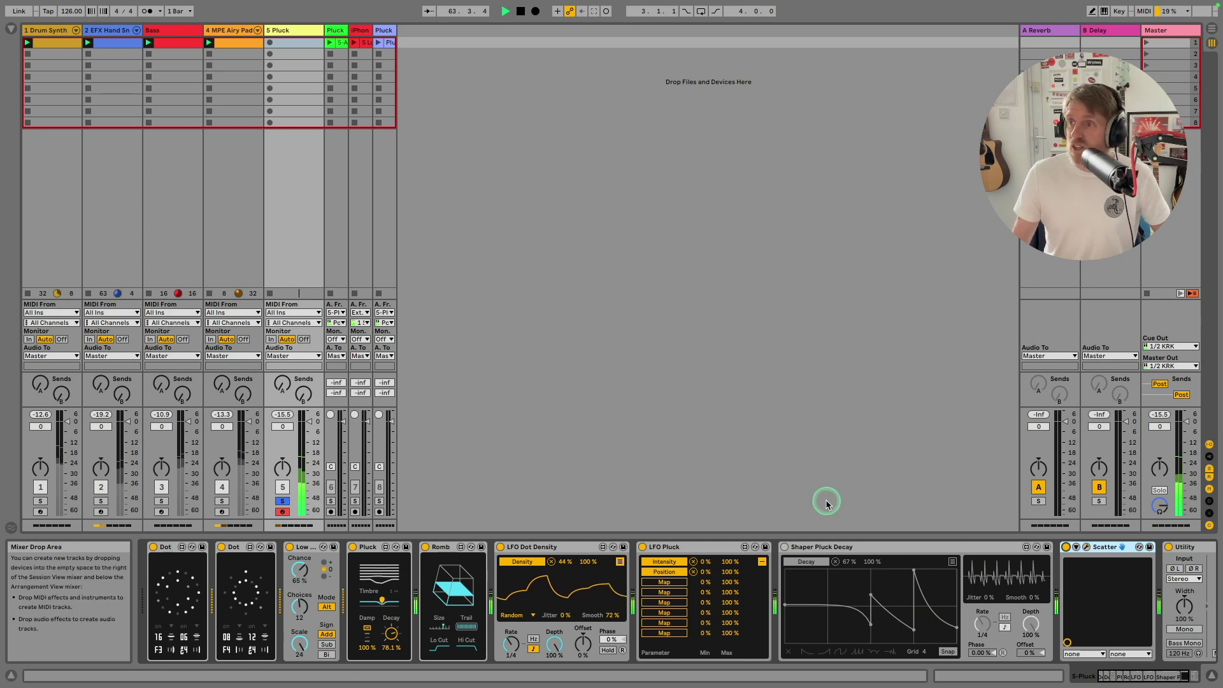
# Switch on Shaper Pluck Decay and check its mapping list before returning to the curve display.
pyautogui.click(784, 547)
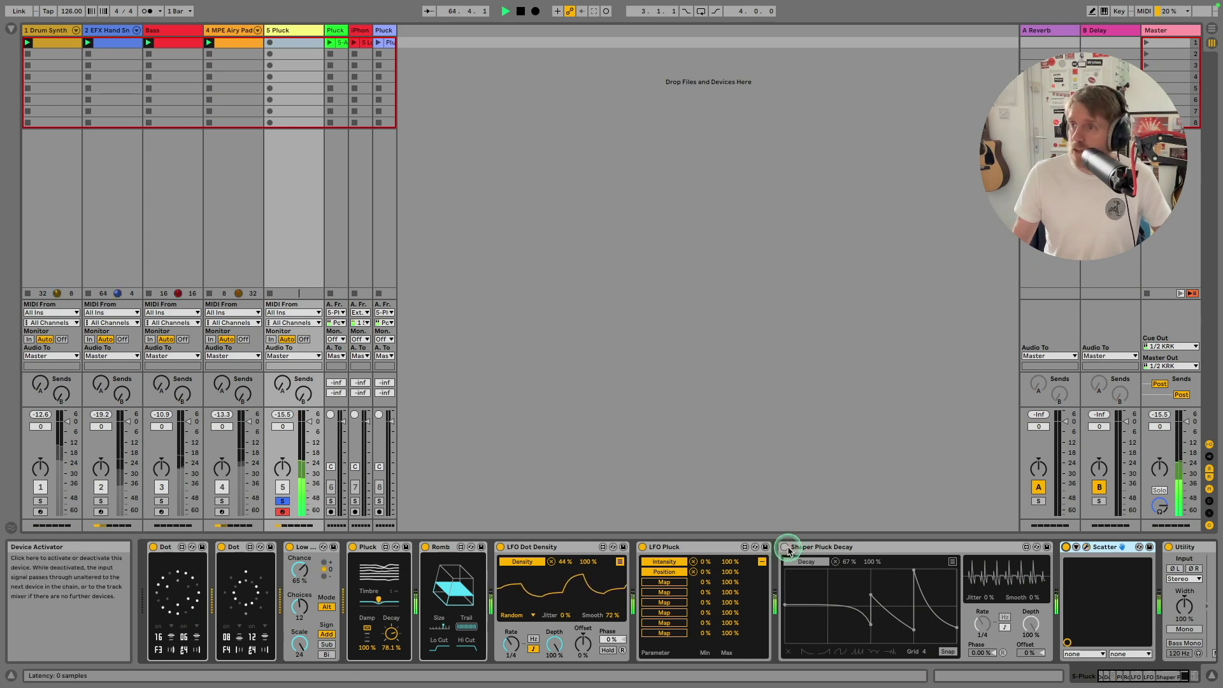
pyautogui.click(784, 547)
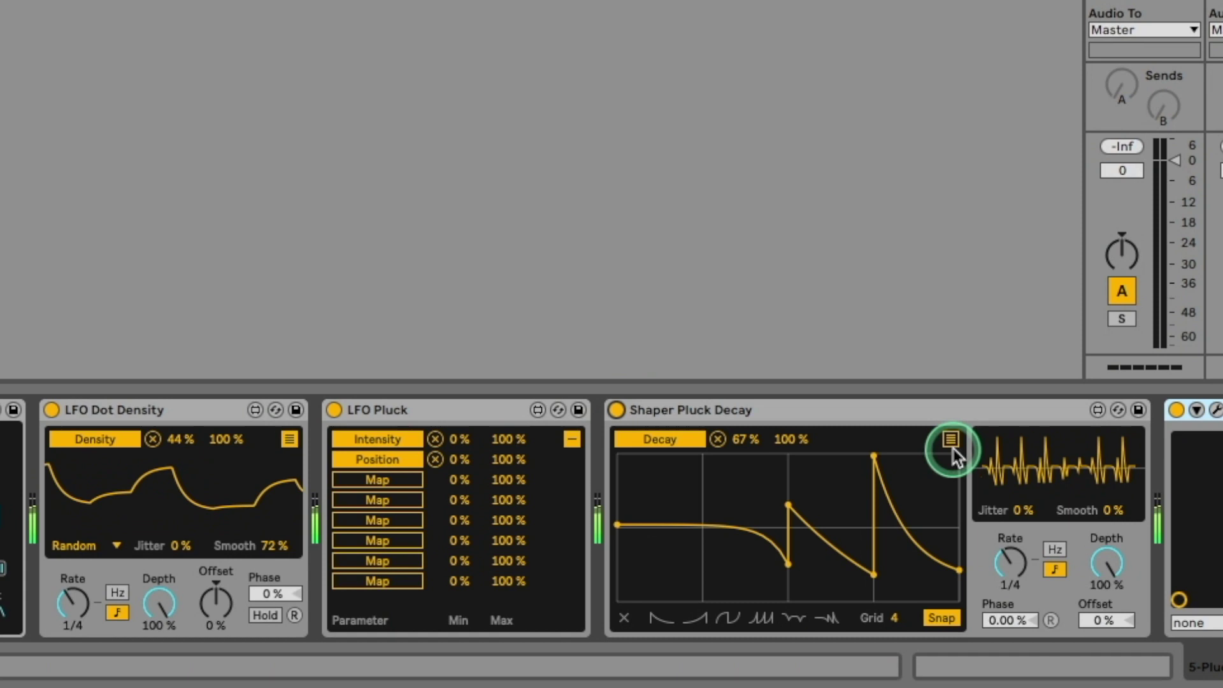
pyautogui.click(953, 442)
pyautogui.click(953, 441)
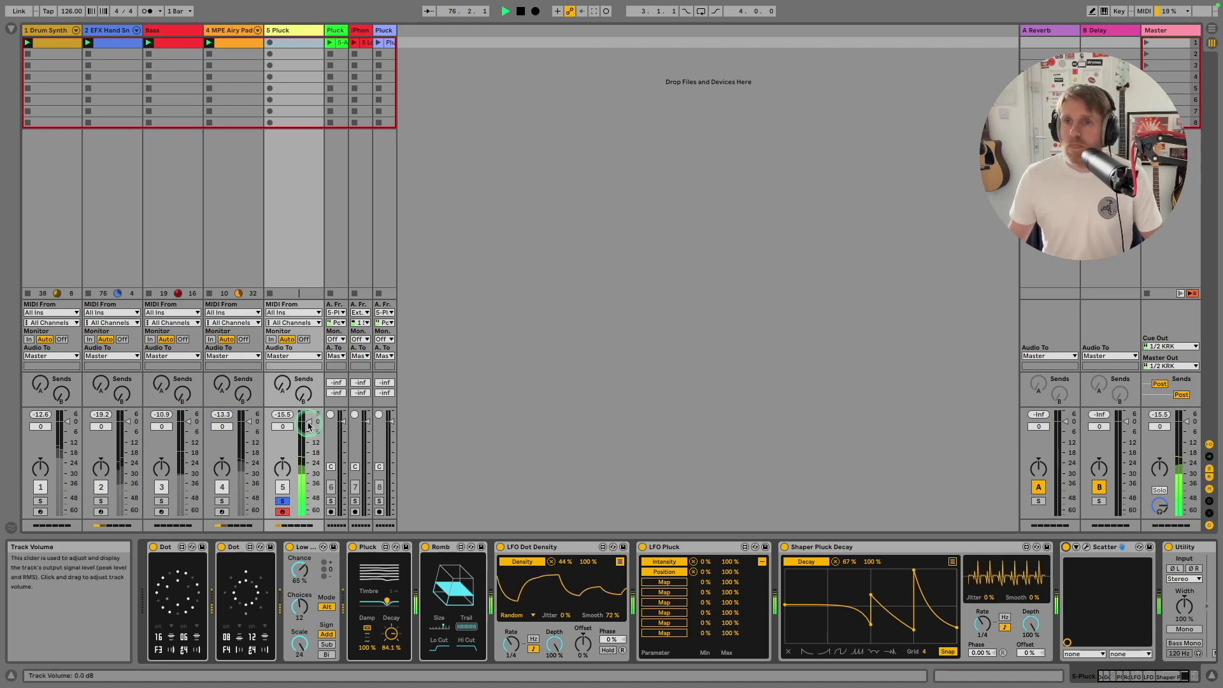
# Solo the Drum Synth track alongside the 5 Pluck track.
pyautogui.click(42, 501)
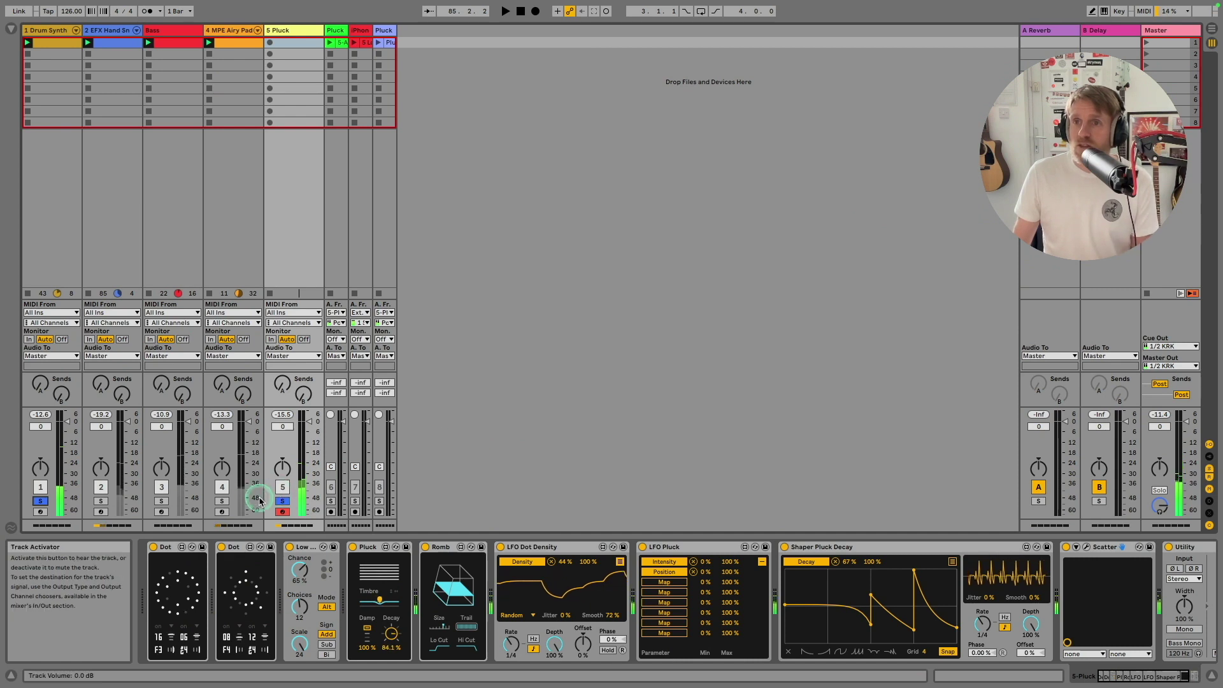
# Solo the 4 MPE Airy Pad track, switch off its Shaper and LFO devices, and switch Shaper back on during playback.
pyautogui.click(228, 502)
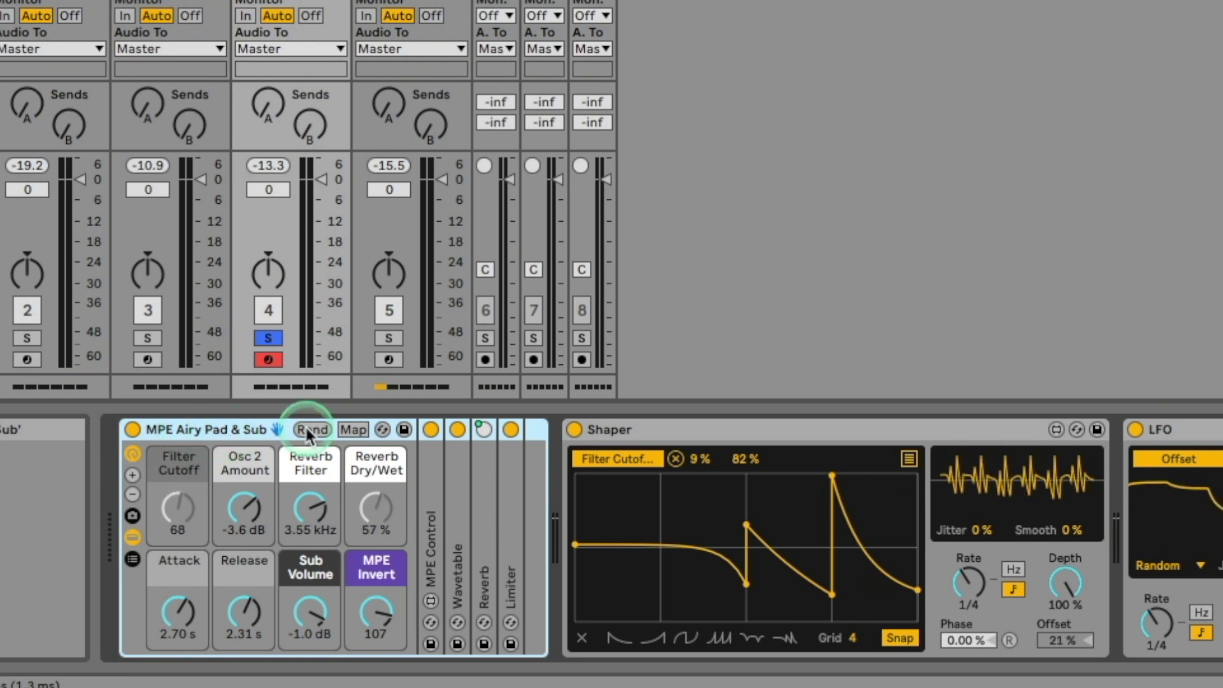
pyautogui.click(574, 429)
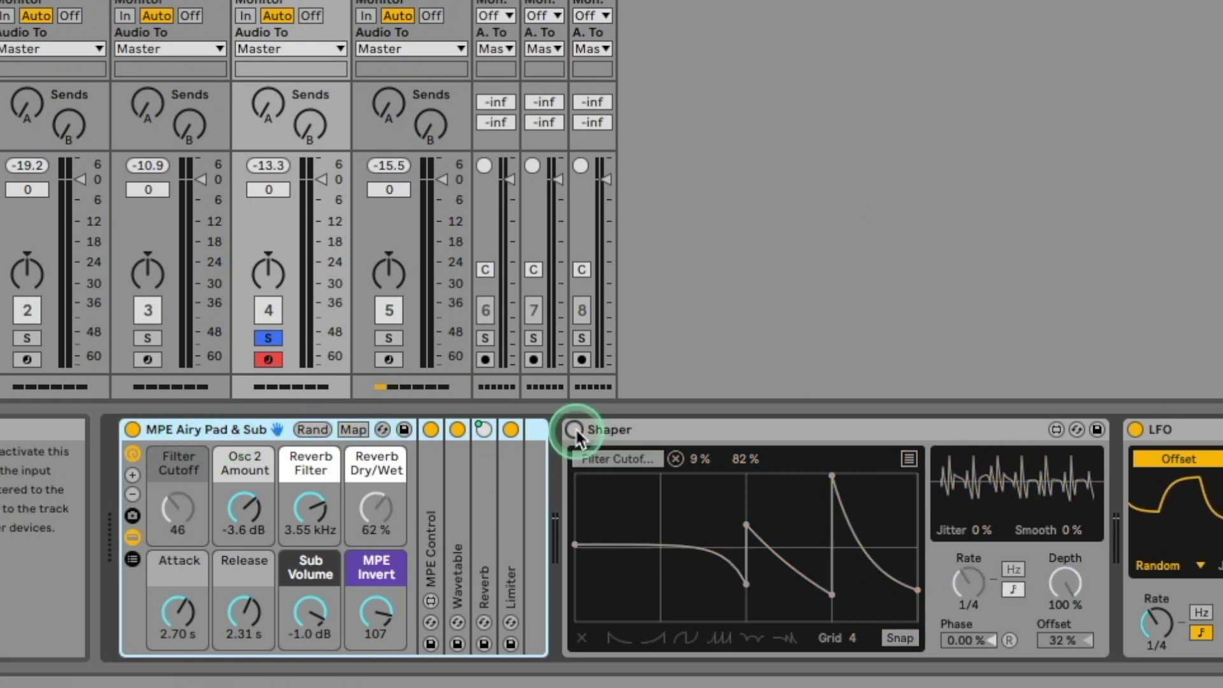
pyautogui.click(1137, 429)
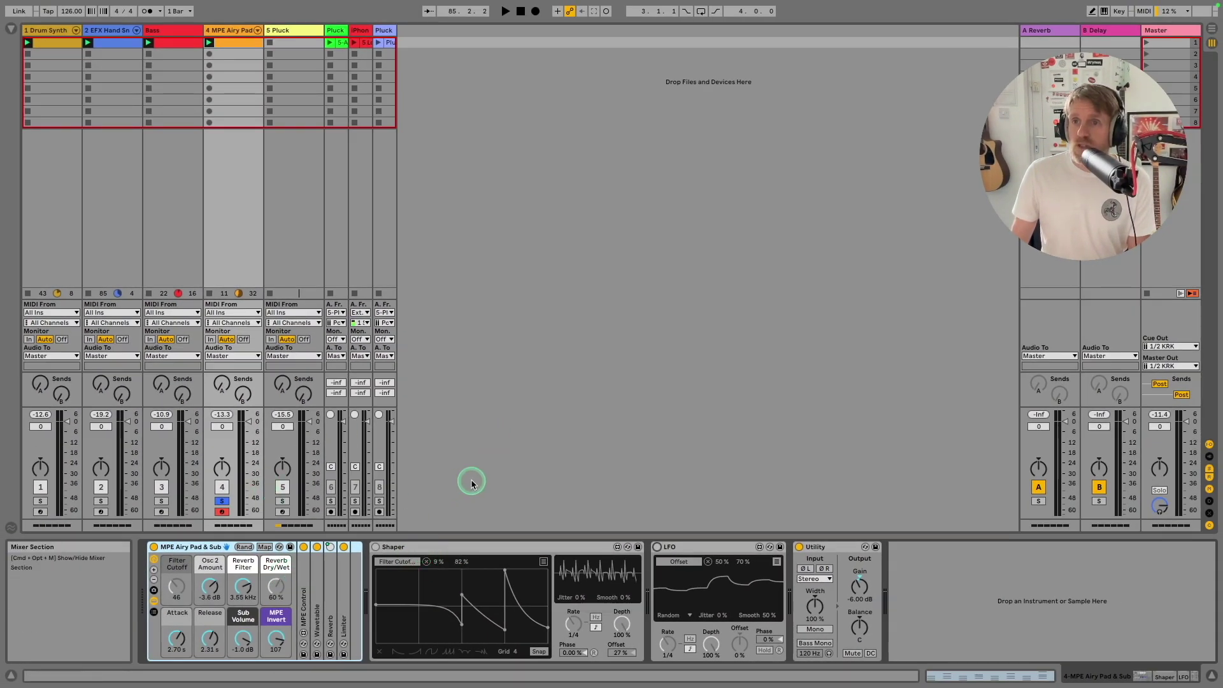
pyautogui.press('space')
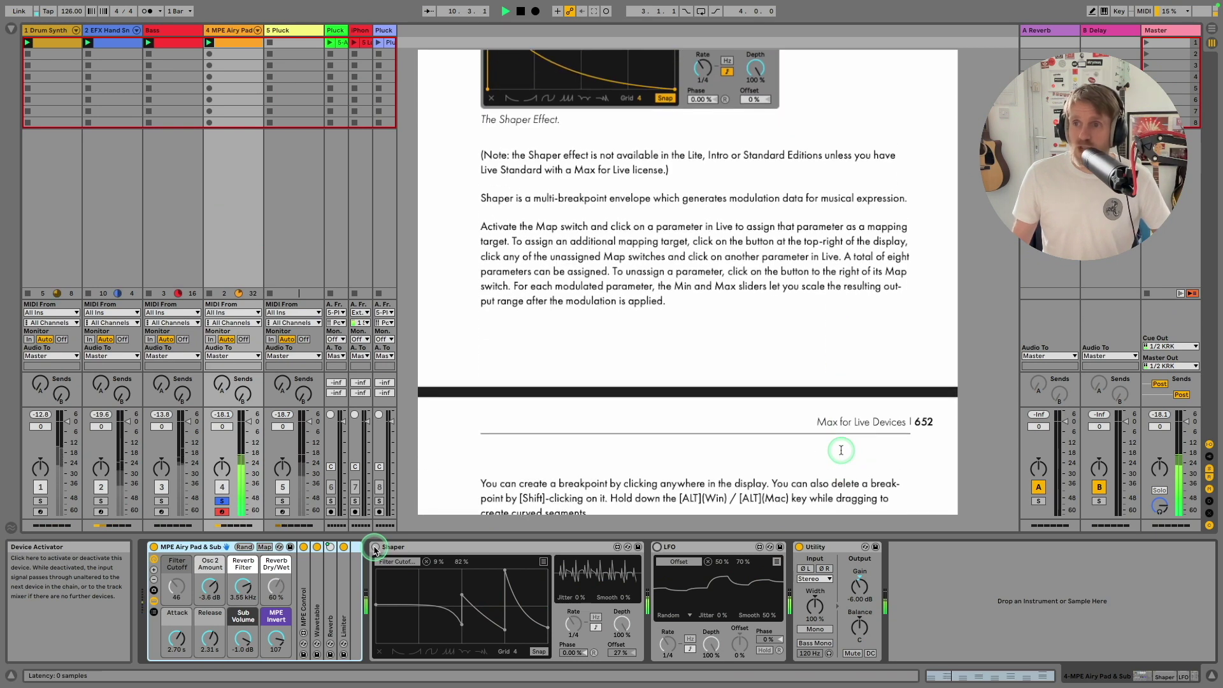
pyautogui.click(375, 549)
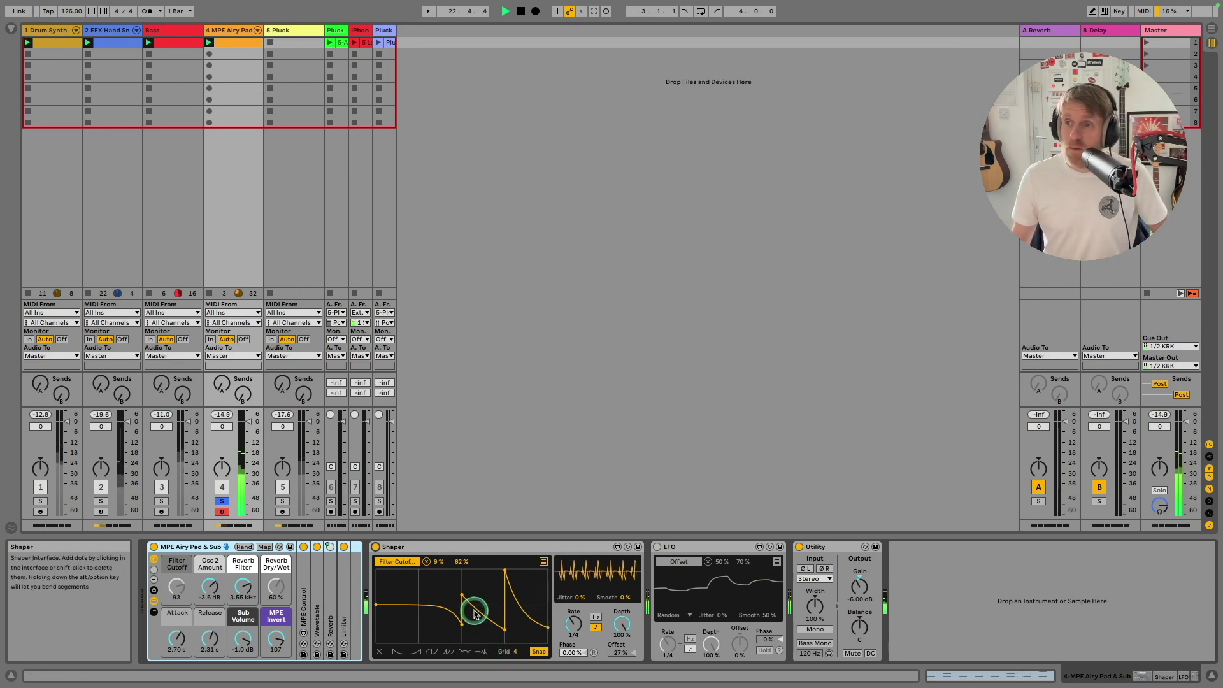
# Try out Shaper's preset shapes in turn on the filter cutoff, including the falling, rising and multi-peak curves.
pyautogui.click(396, 654)
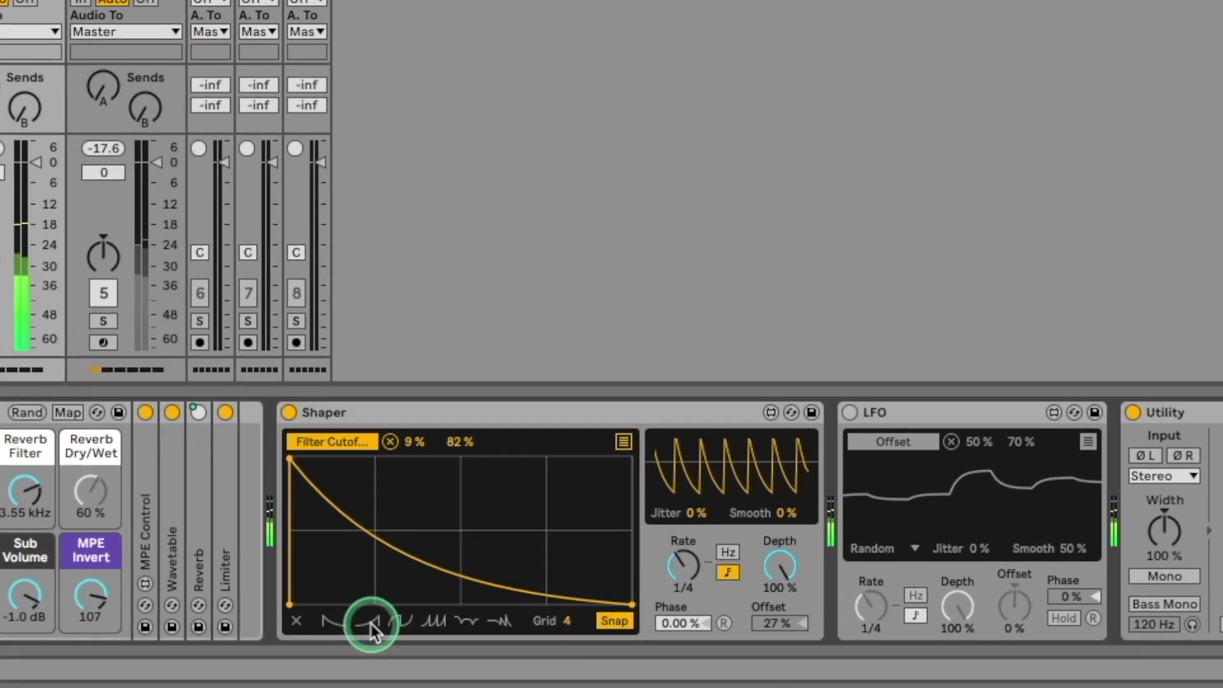
pyautogui.click(370, 624)
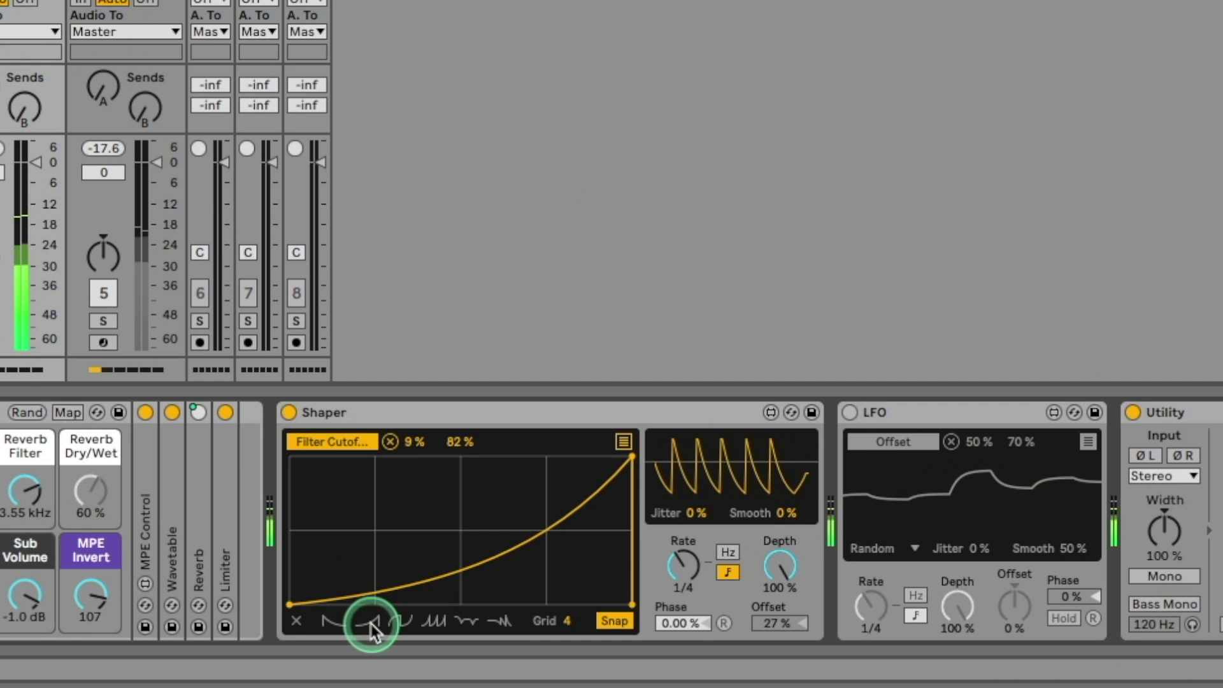
pyautogui.click(404, 622)
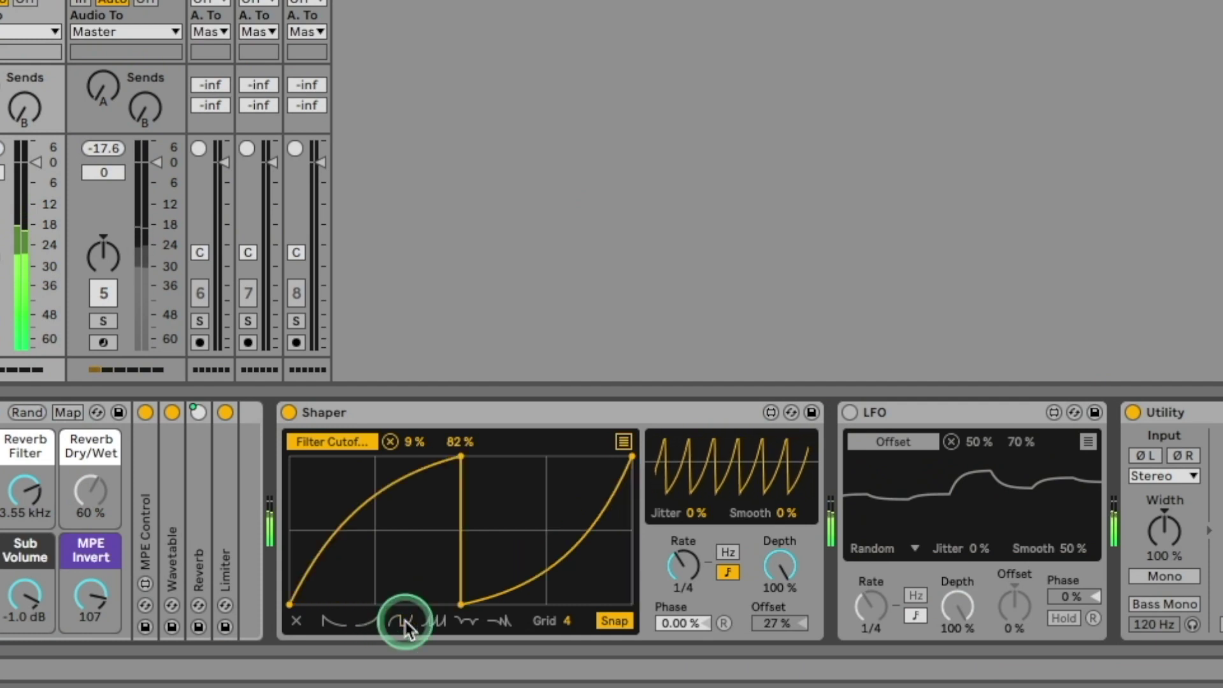
pyautogui.click(474, 624)
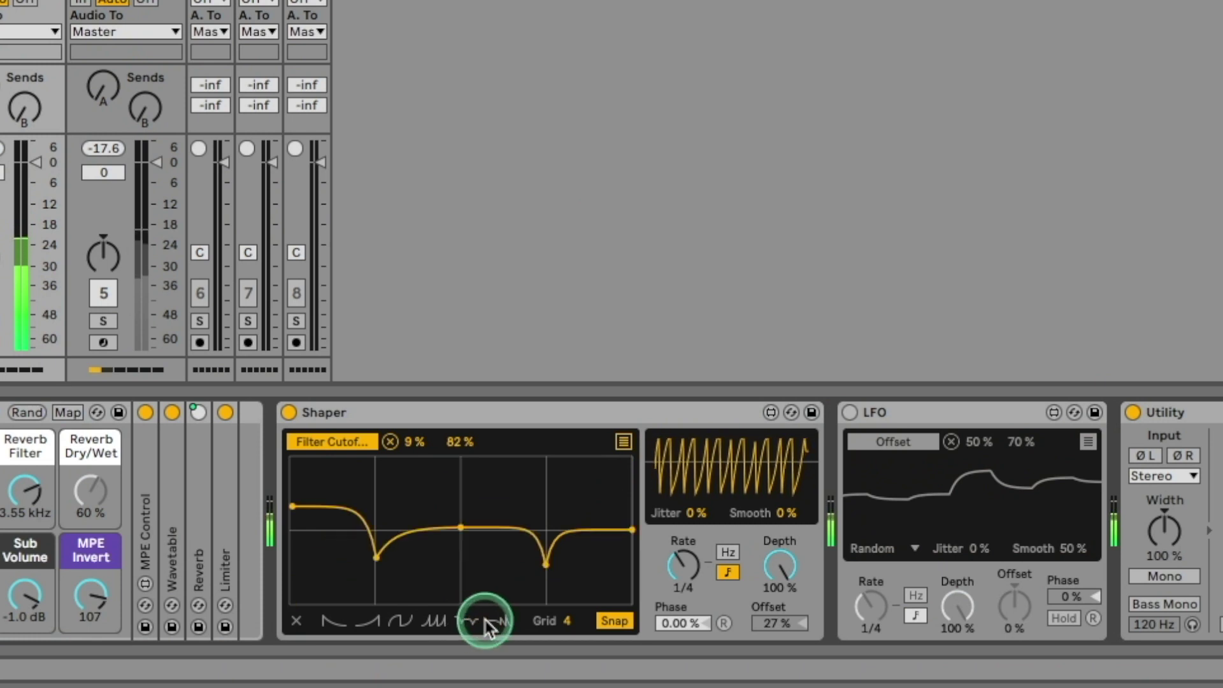
pyautogui.click(505, 622)
# Draw a zigzag curve in Shaper, with a low breakpoint at the first quarter, a peak at the middle and a medium peak at three quarters.
pyautogui.click(367, 548)
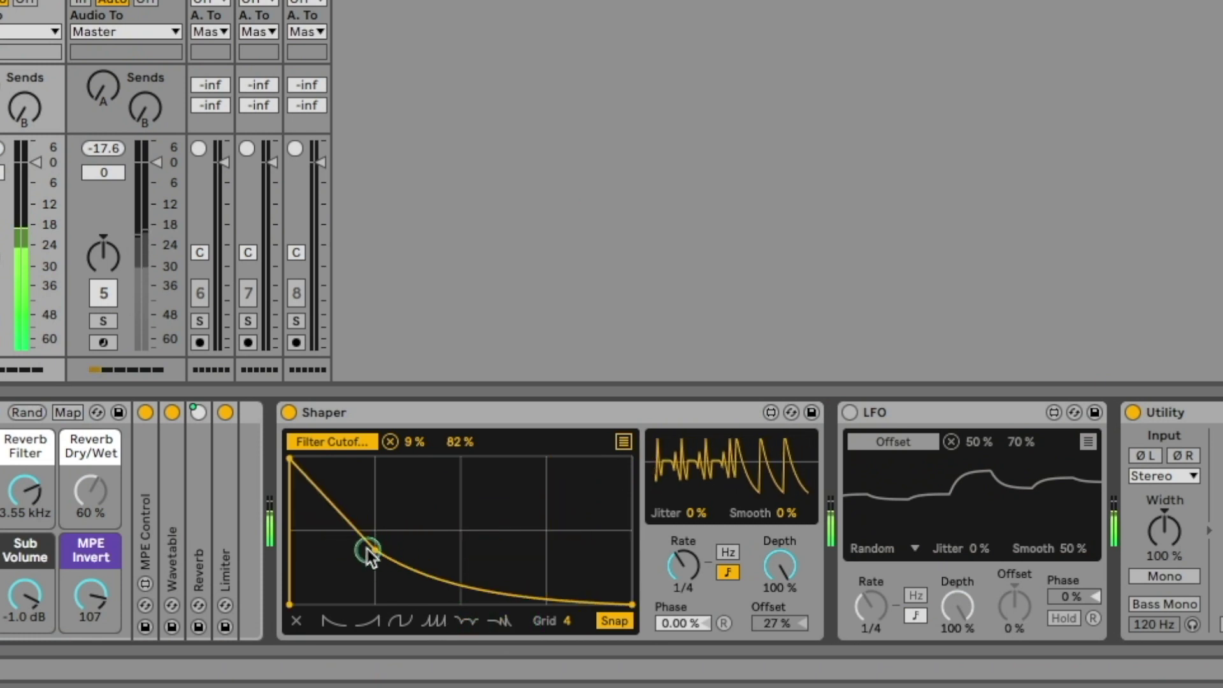
pyautogui.moveTo(367, 549); pyautogui.dragTo(355, 595)
pyautogui.click(454, 509)
pyautogui.moveTo(454, 509); pyautogui.dragTo(460, 464)
pyautogui.moveTo(543, 579); pyautogui.dragTo(576, 508)
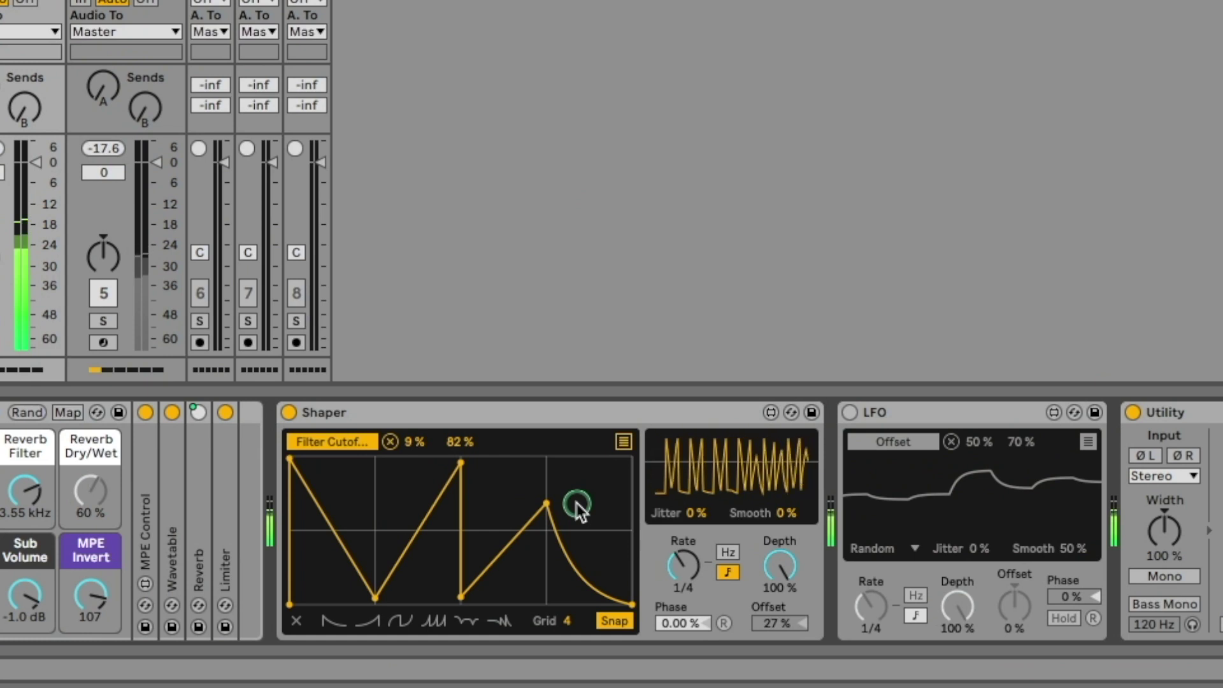
# Try Shaper's rate at 1/2 and 1, and return it to 1/4.
pyautogui.click(744, 541)
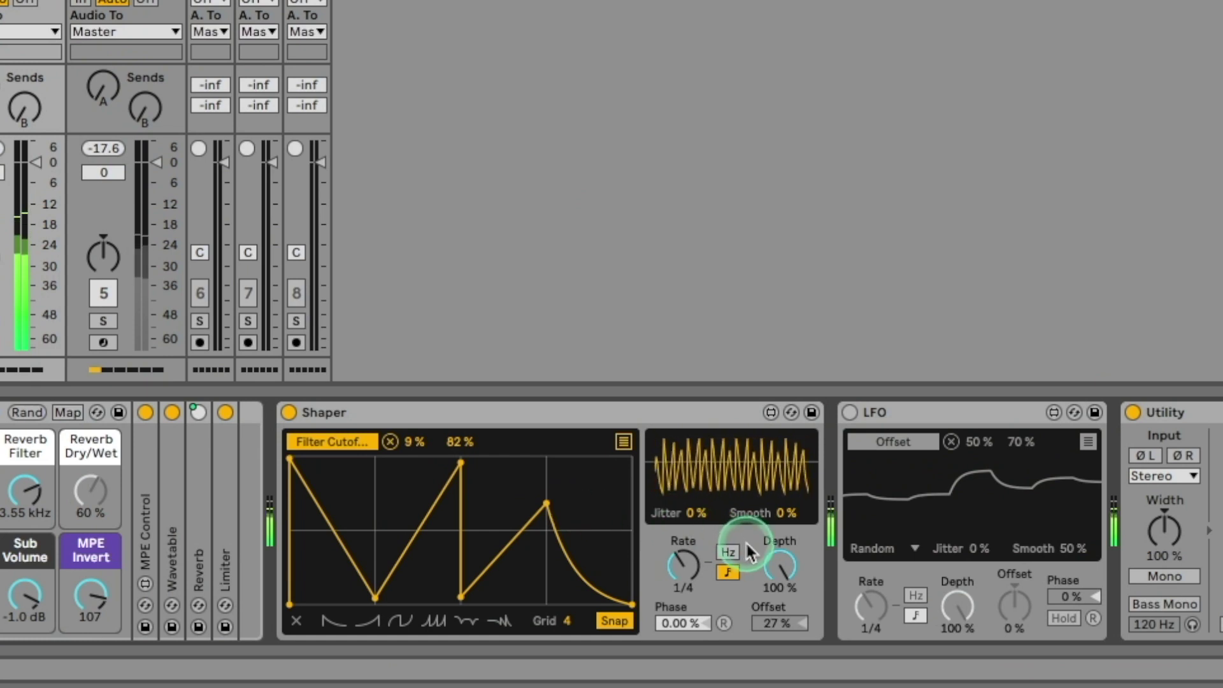
pyautogui.moveTo(684, 563); pyautogui.dragTo(686, 532)
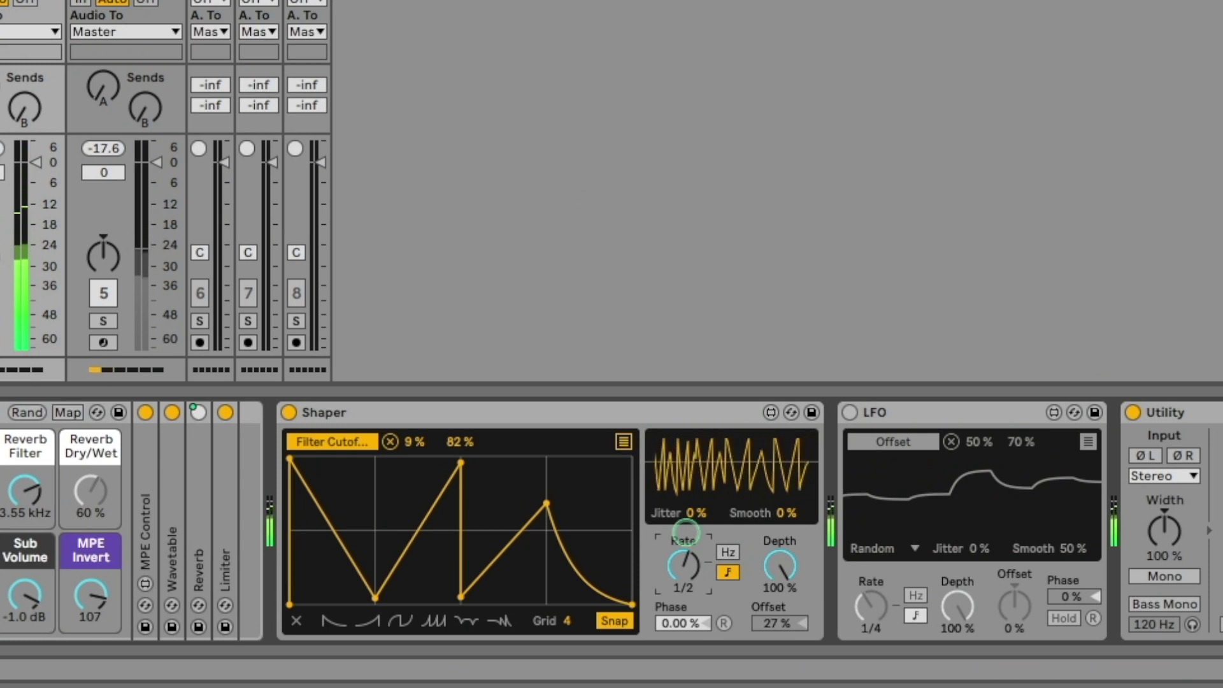
pyautogui.moveTo(685, 532); pyautogui.dragTo(686, 513)
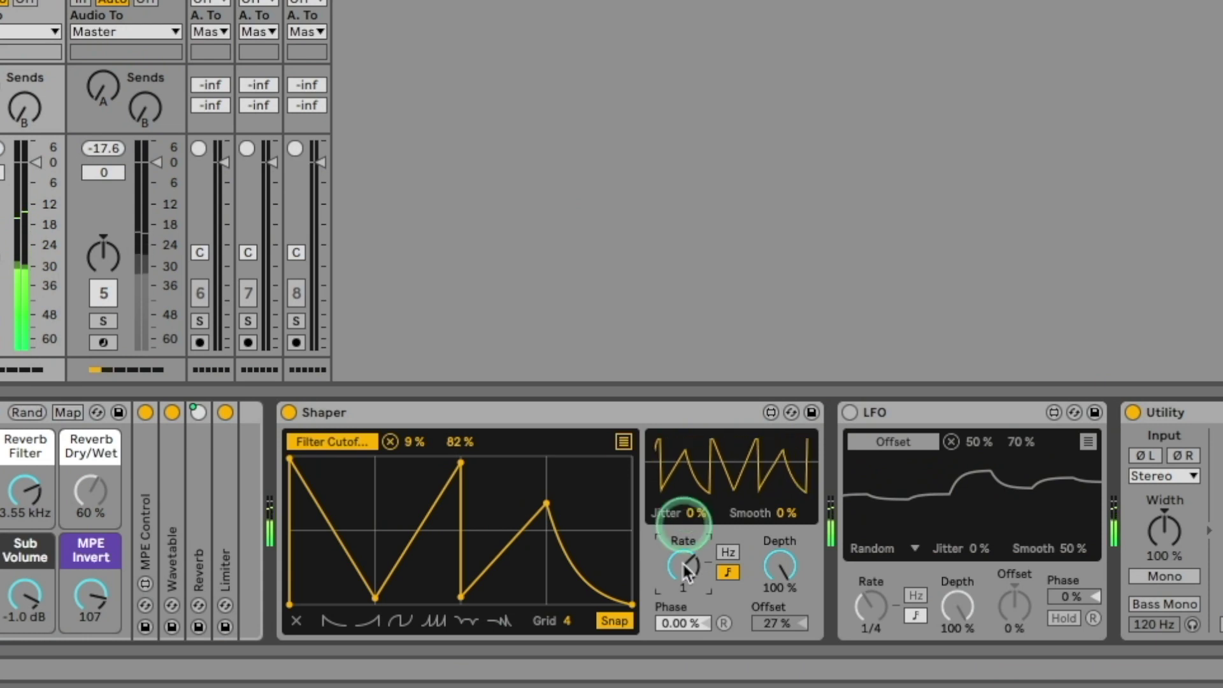
pyautogui.moveTo(682, 560); pyautogui.dragTo(683, 564)
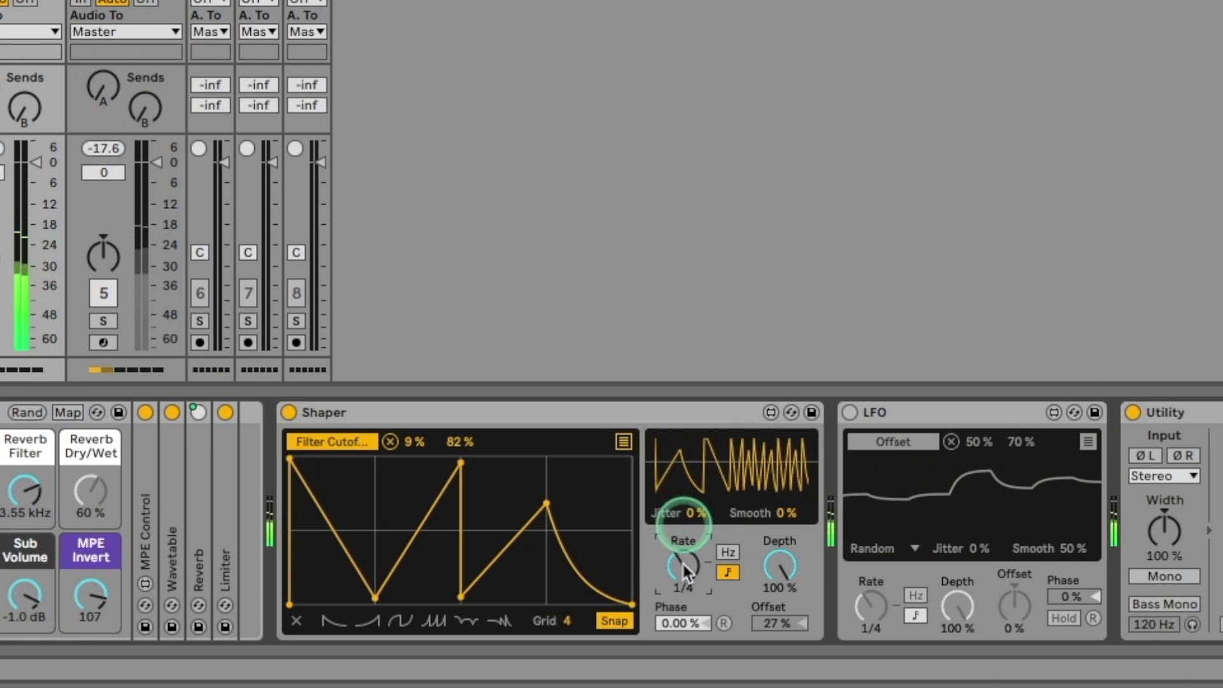
# Undo the edits to Shaper's curve back to the original two-peak shape, and look over its Depth control.
pyautogui.hotkey('ctrl', 'z')
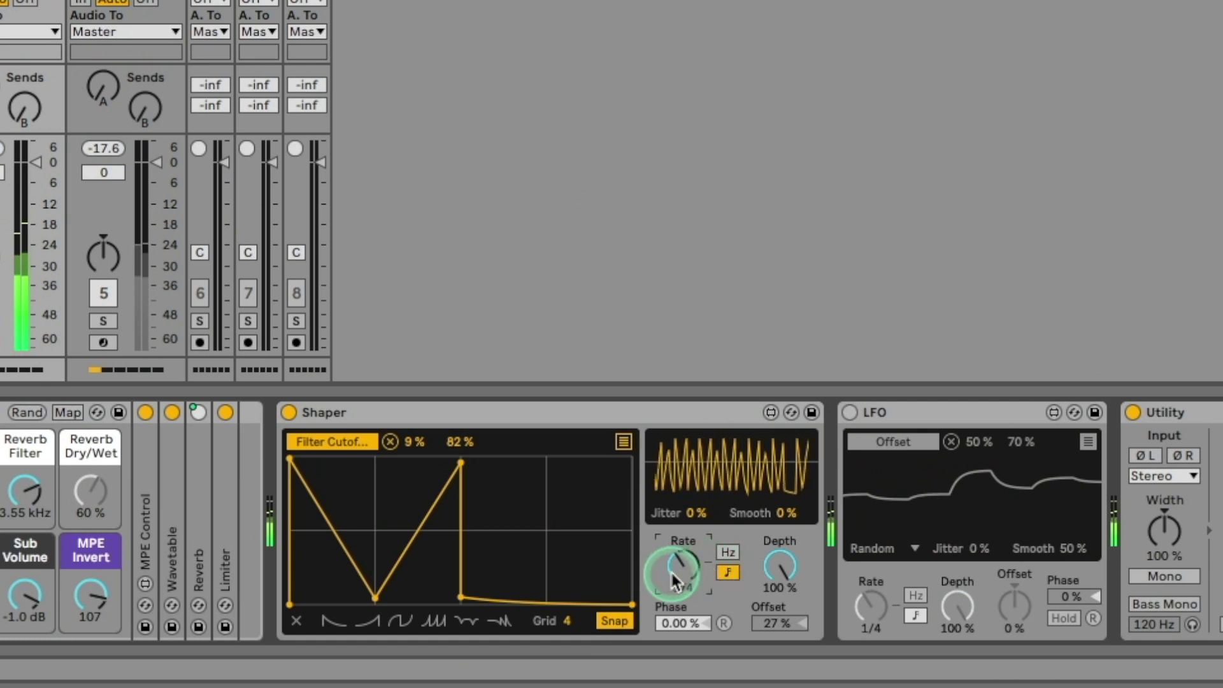
pyautogui.moveTo(478, 563); pyautogui.dragTo(446, 559)
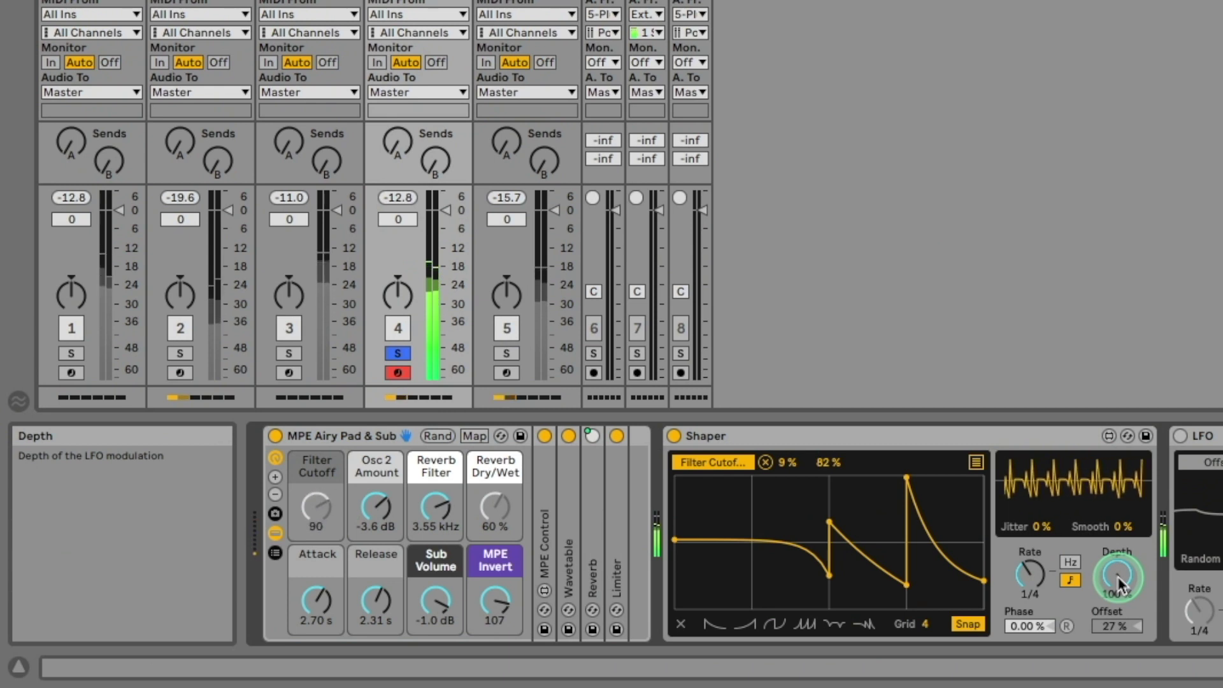
pyautogui.moveTo(1121, 582); pyautogui.dragTo(1115, 541)
pyautogui.click(1005, 557)
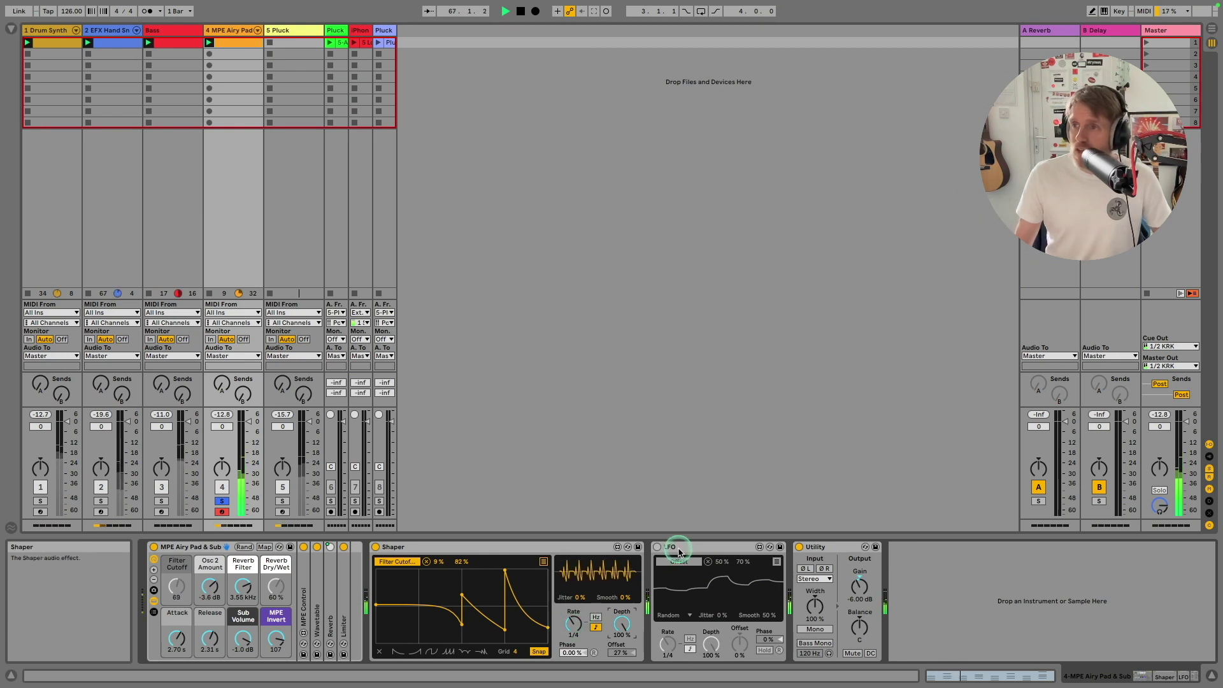
# Switch on the pad track's LFO and observe how it modulates Shaper's Offset.
pyautogui.click(657, 547)
pyautogui.click(617, 653)
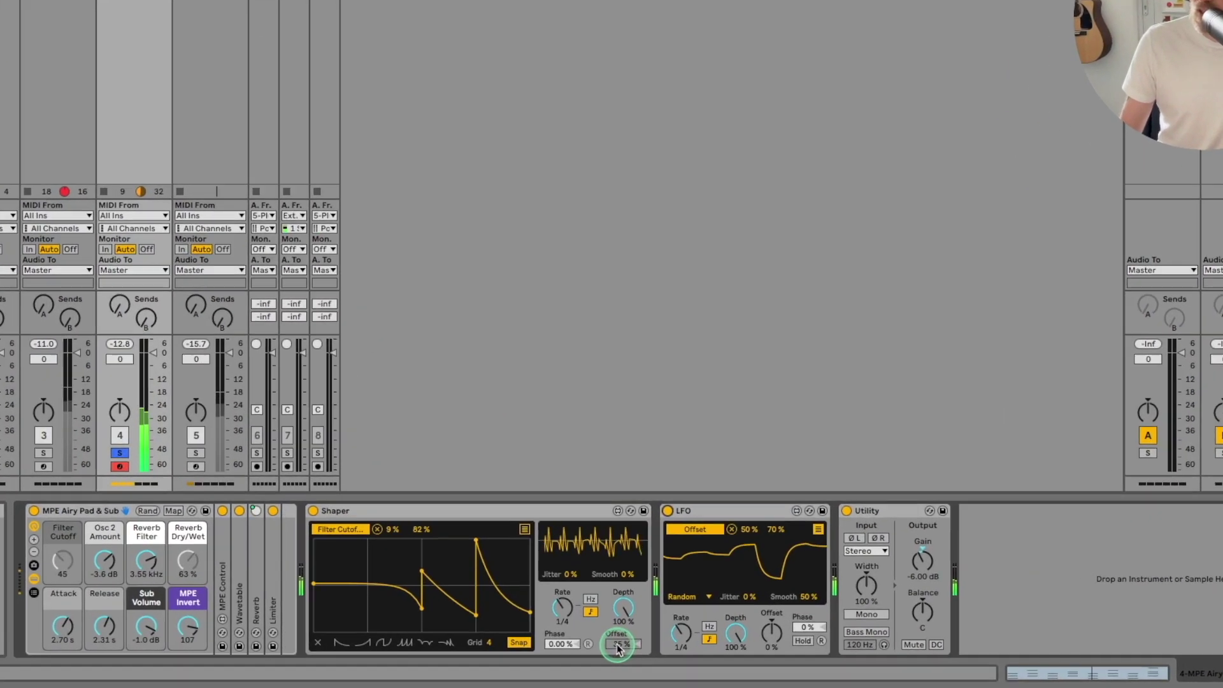
pyautogui.moveTo(618, 648); pyautogui.dragTo(622, 645)
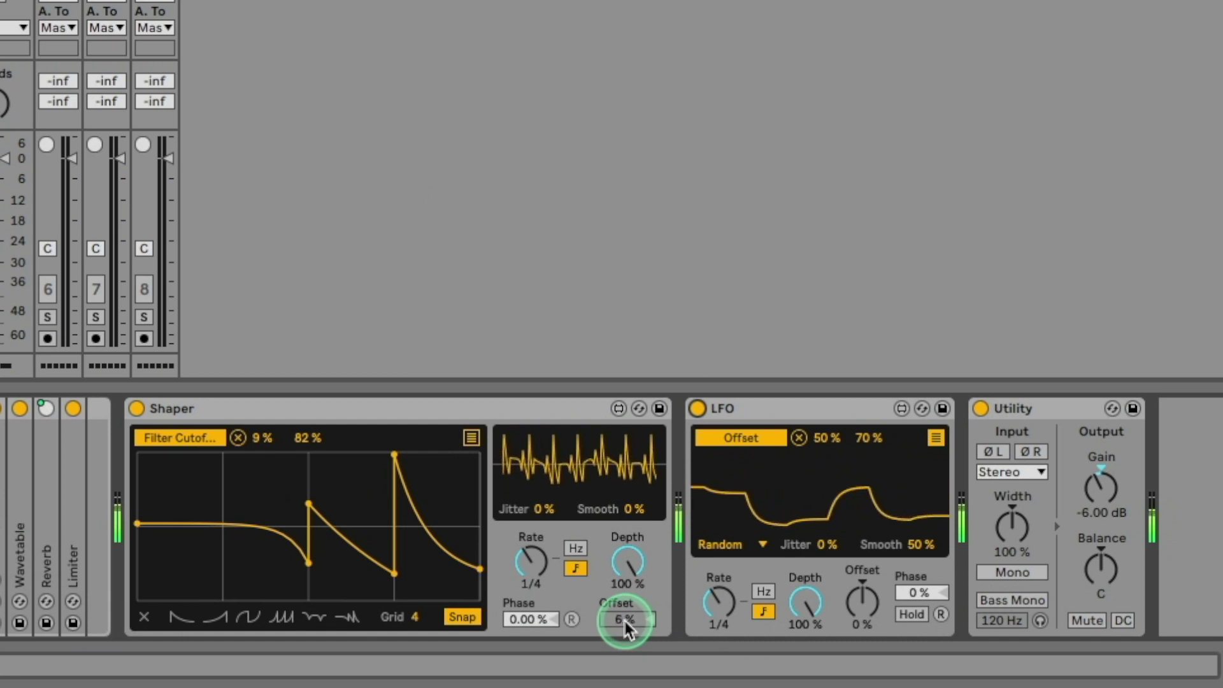
# Check the parameter mapping lists of Shaper and LFO, and return both devices to their curve displays.
pyautogui.click(472, 438)
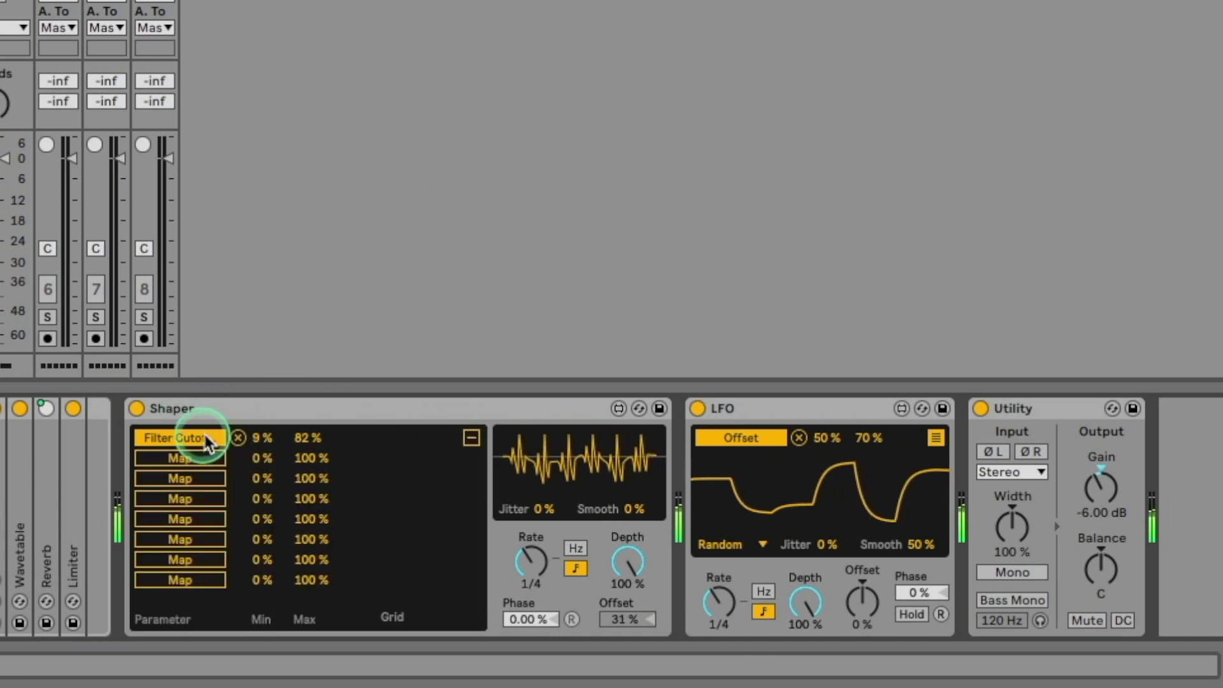
pyautogui.click(472, 437)
pyautogui.click(935, 438)
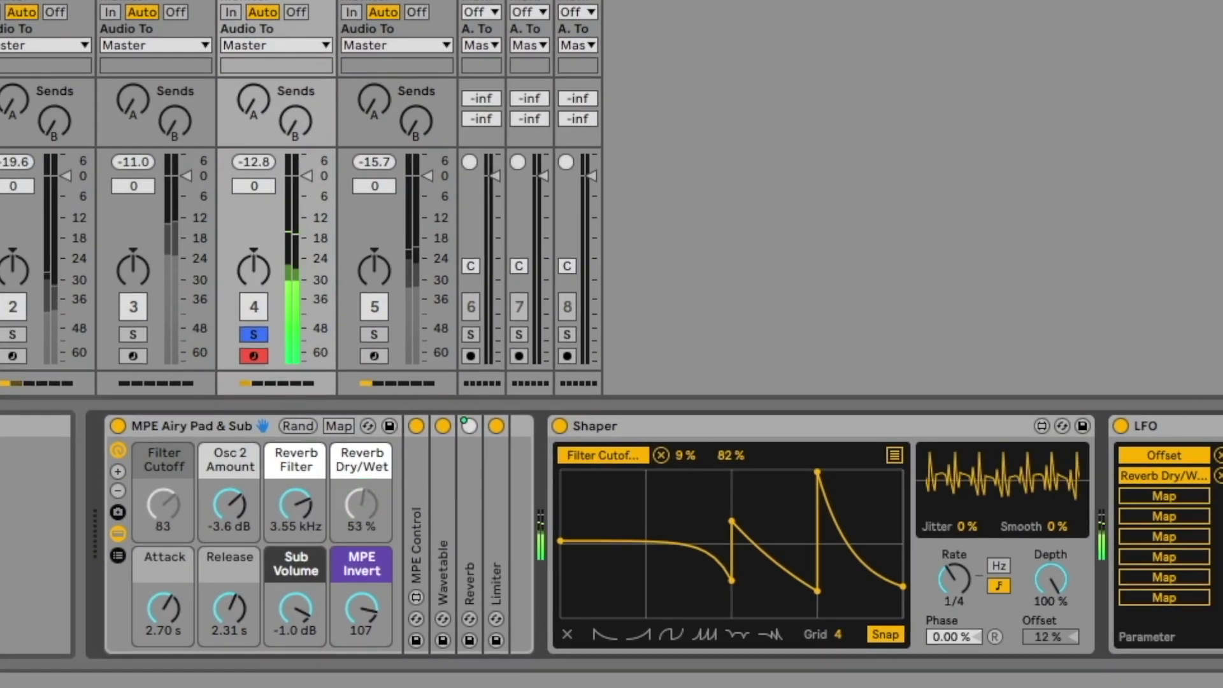
pyautogui.click(1220, 455)
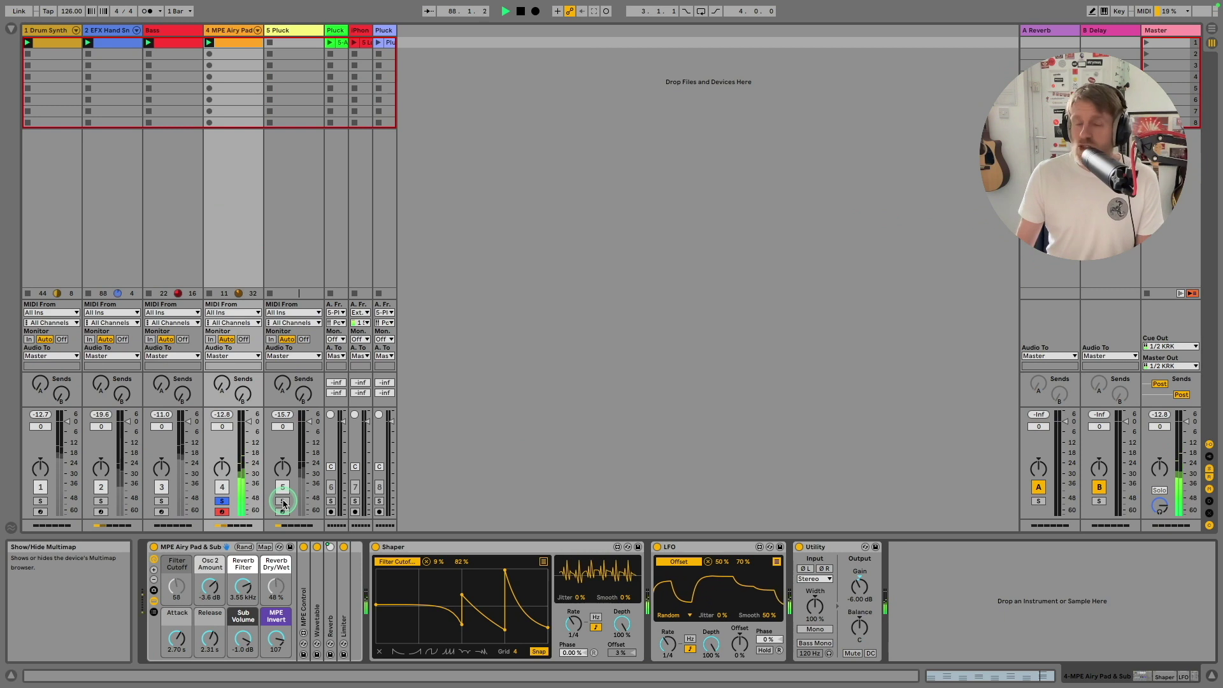
# Solo the remaining instrument tracks together with MPE Airy Pad, listen to the full mix and stop playback.
pyautogui.click(282, 501)
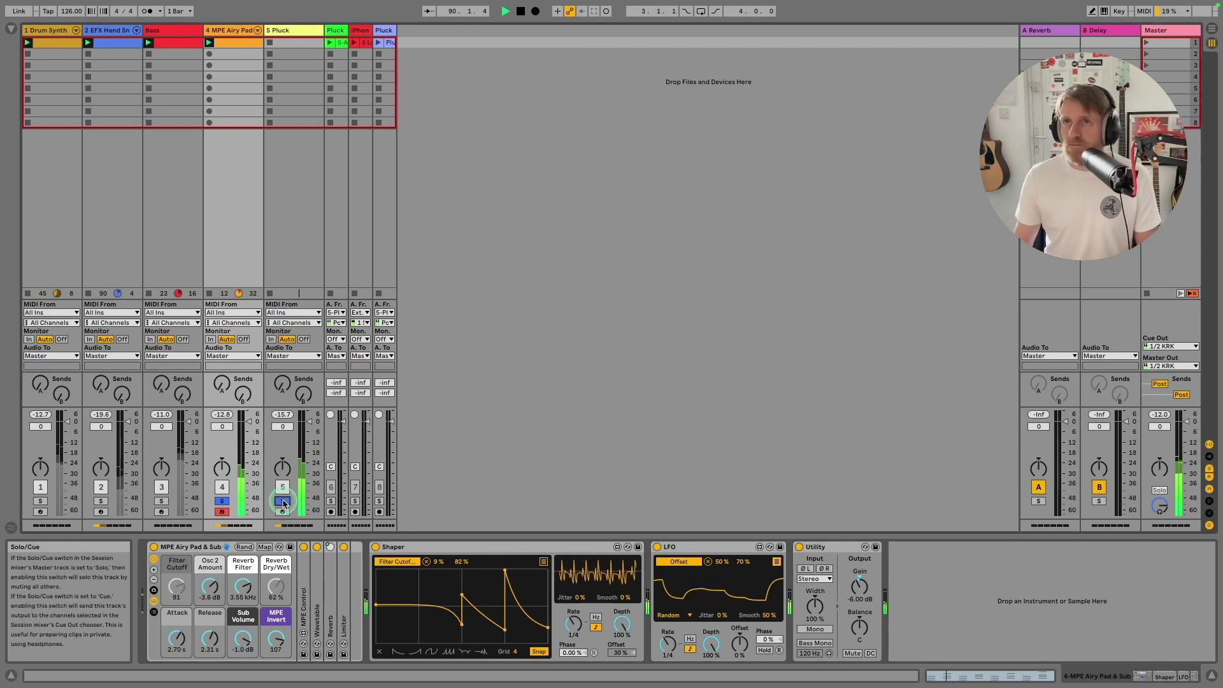
pyautogui.click(224, 504)
pyautogui.click(162, 502)
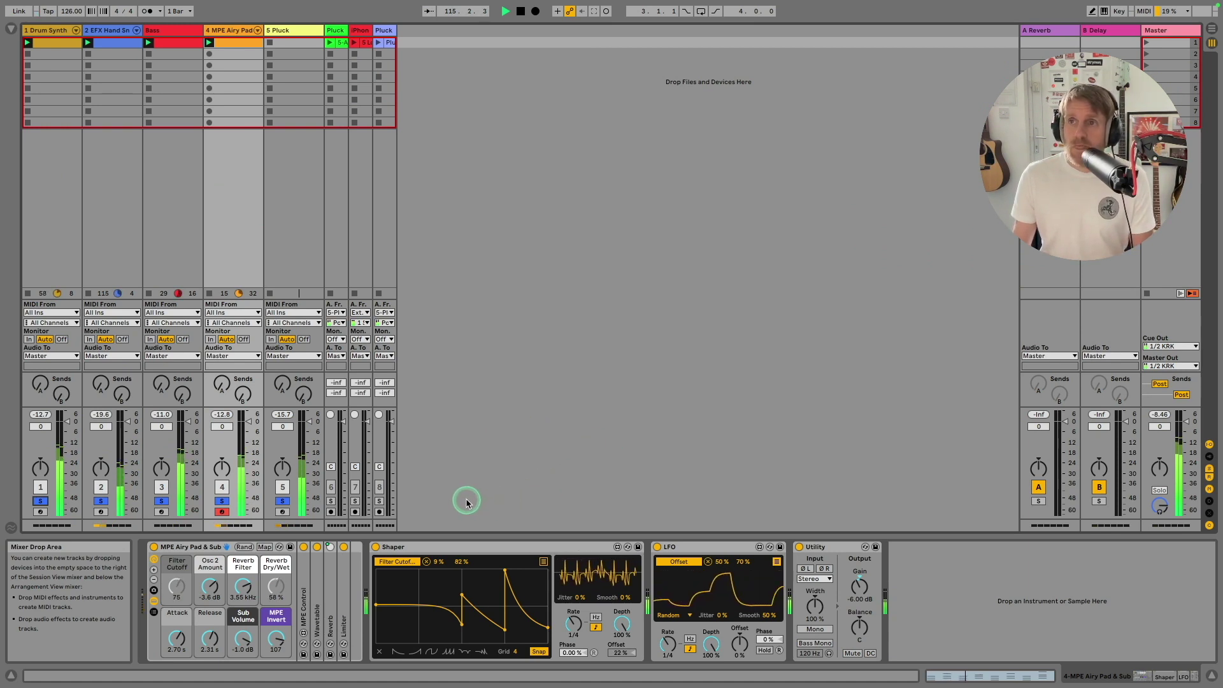
pyautogui.press('space')
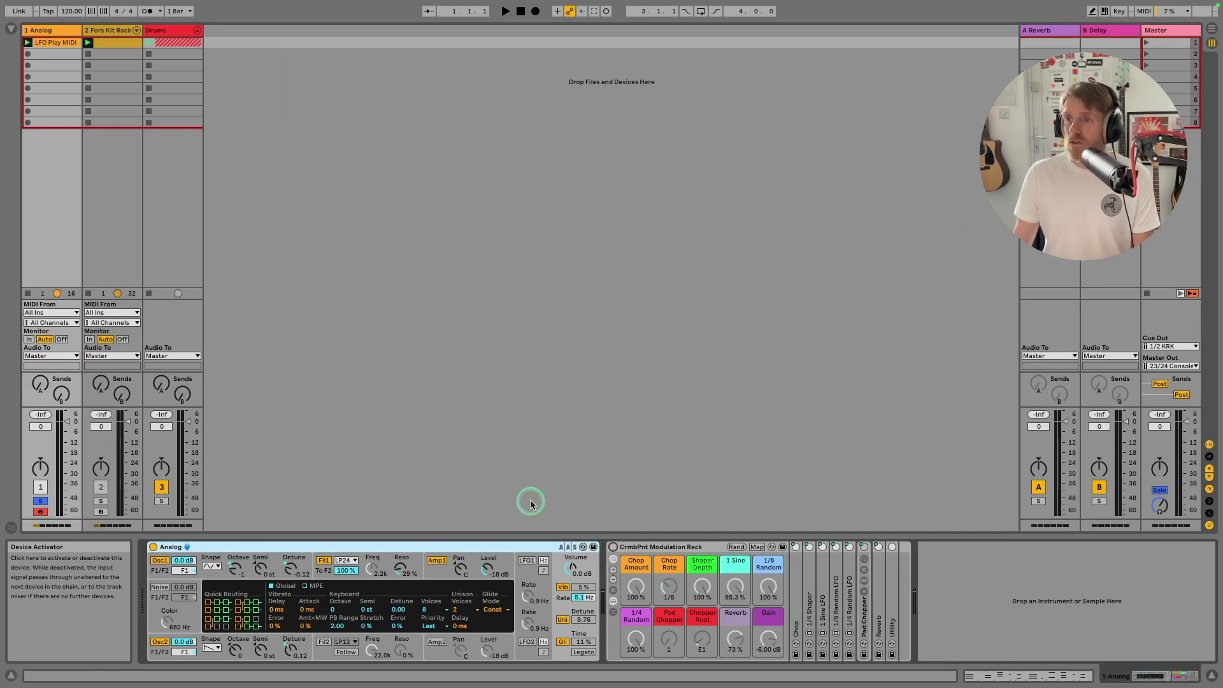
# Play the set with the Analog track and inspect the 1/4 Shaper and 1 Sine LFO devices in CrmbPnt Modulation Rack, folding each back.
pyautogui.press('space')
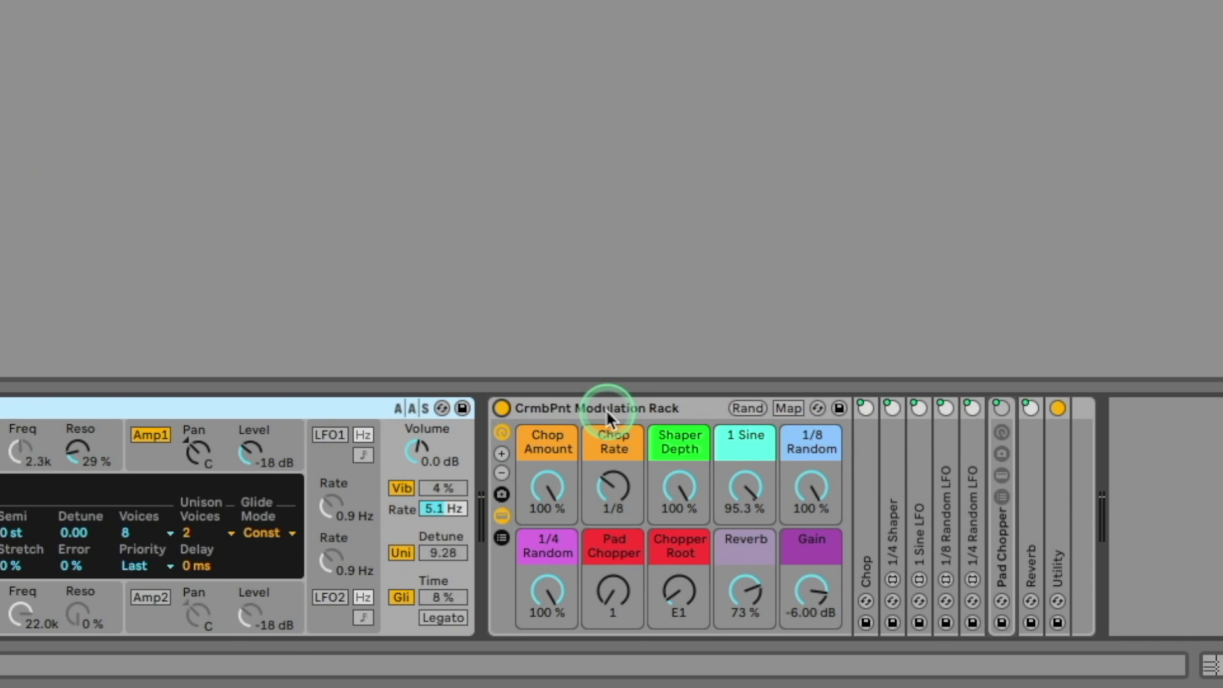
pyautogui.doubleClick(892, 506)
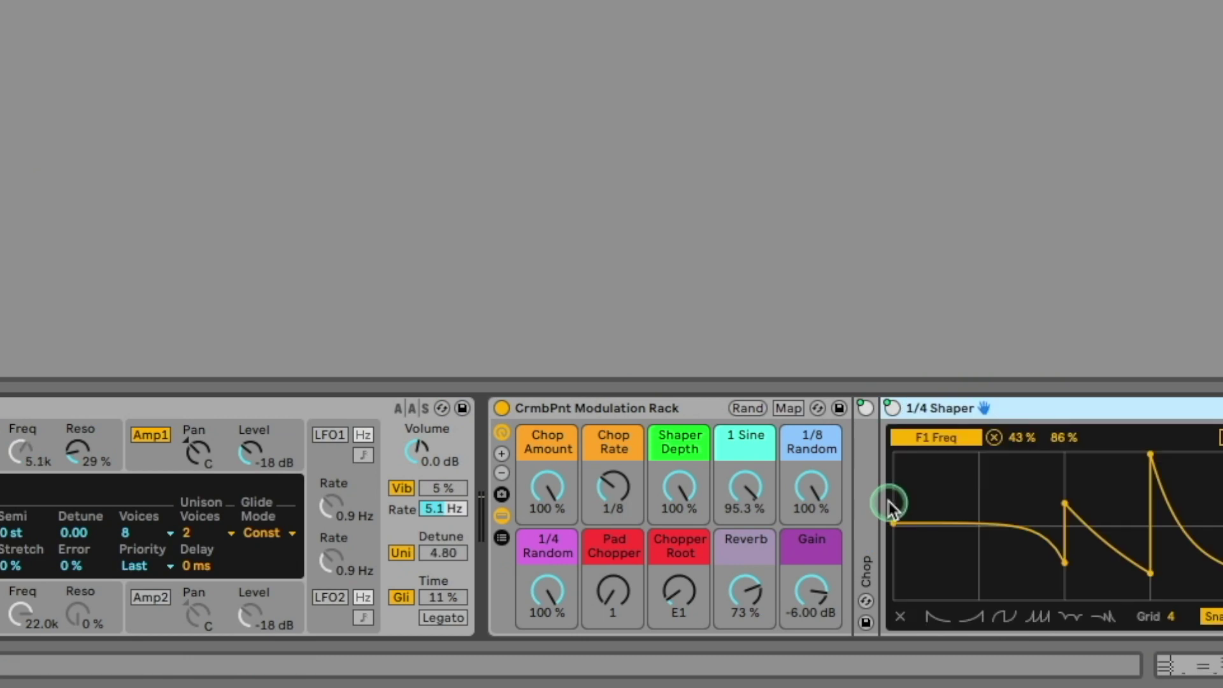
pyautogui.doubleClick(1060, 410)
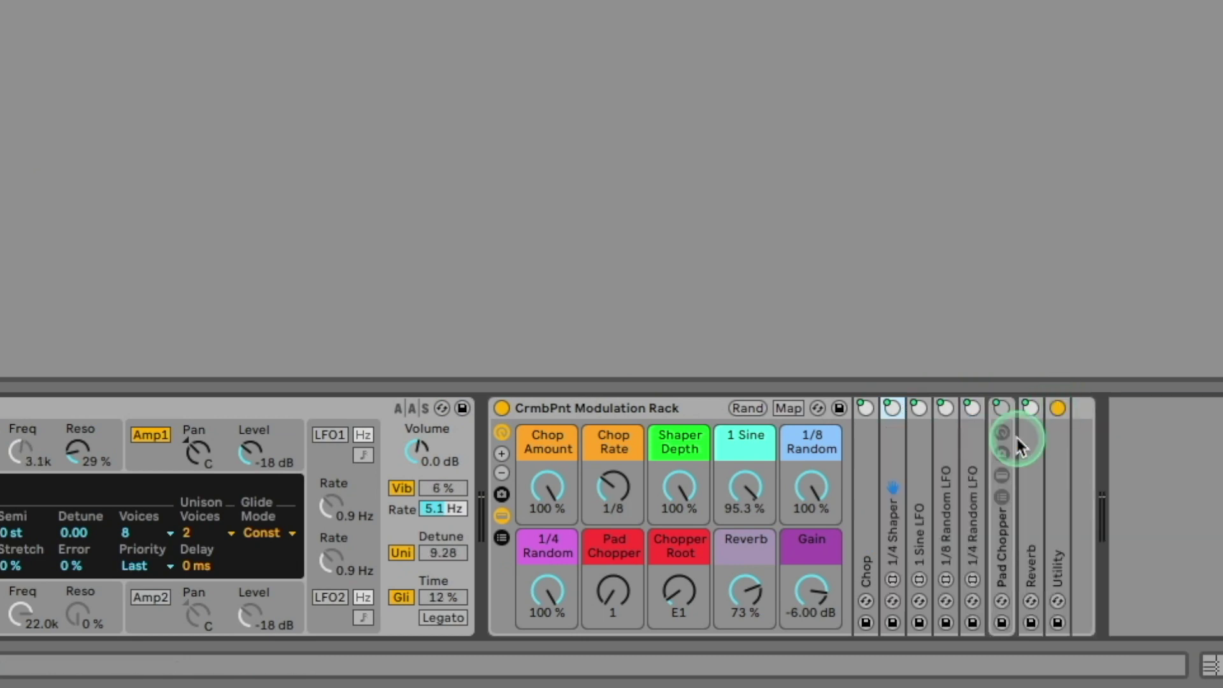
pyautogui.doubleClick(922, 538)
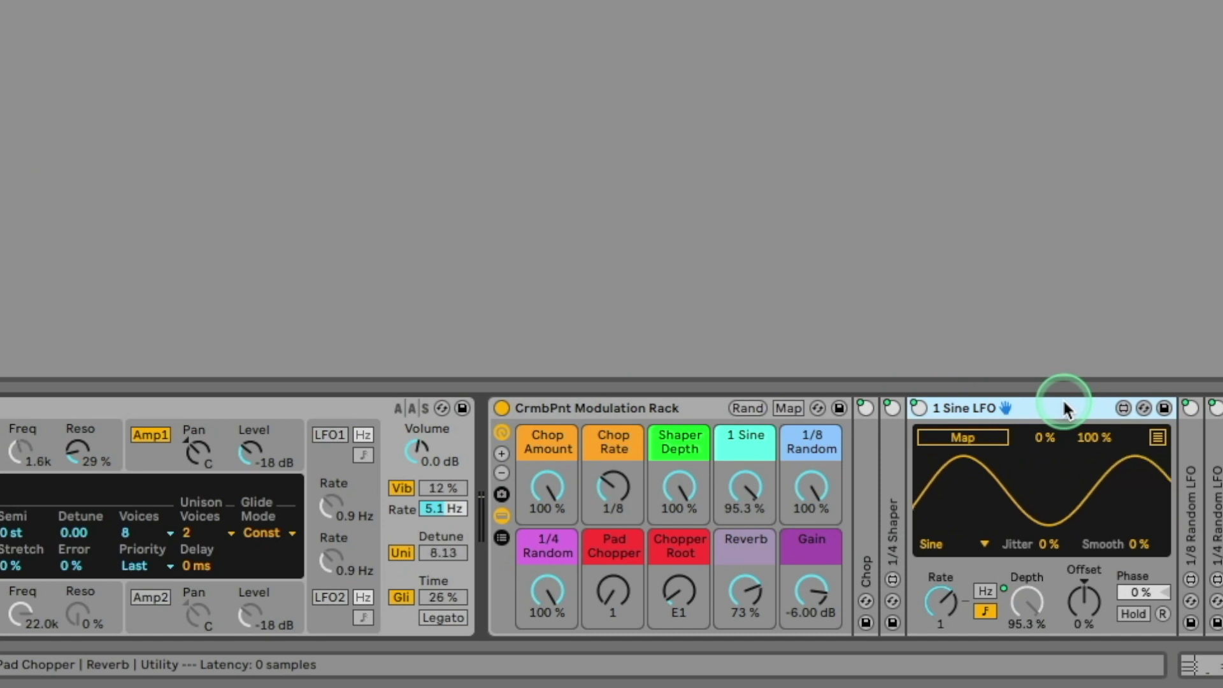
pyautogui.doubleClick(1024, 407)
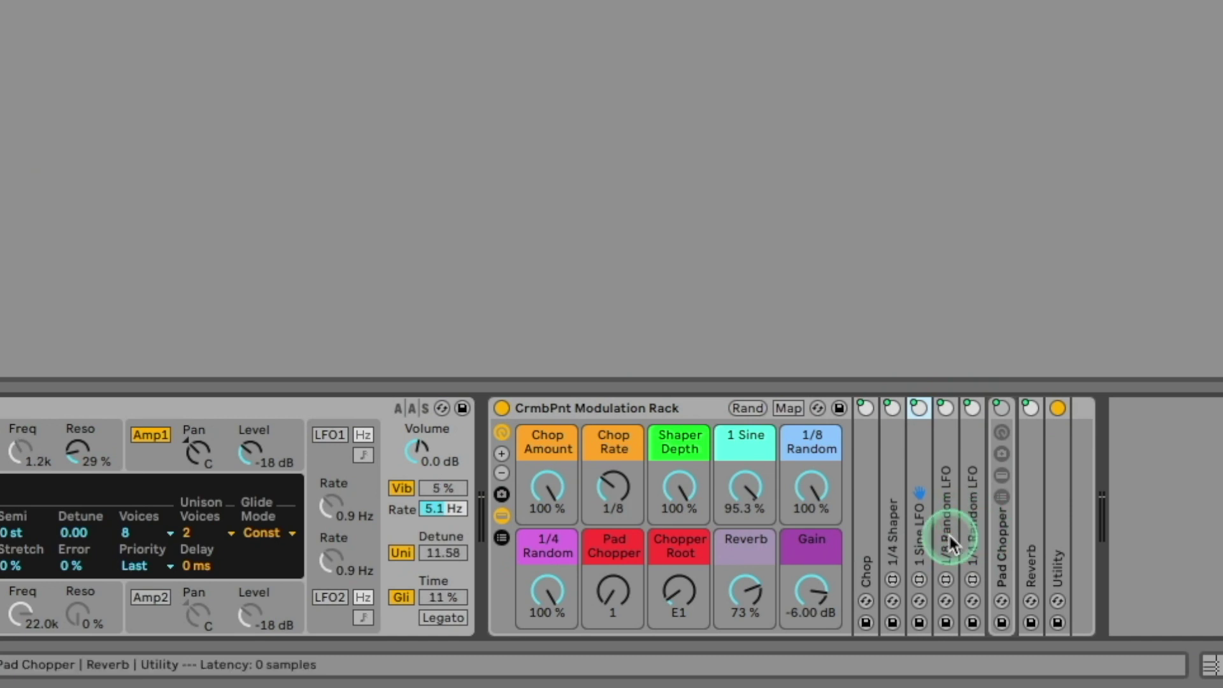
# Inspect the Pad Chopper rack's macros, fold it back, and select the whole CrmbPnt Modulation Rack.
pyautogui.doubleClick(1005, 562)
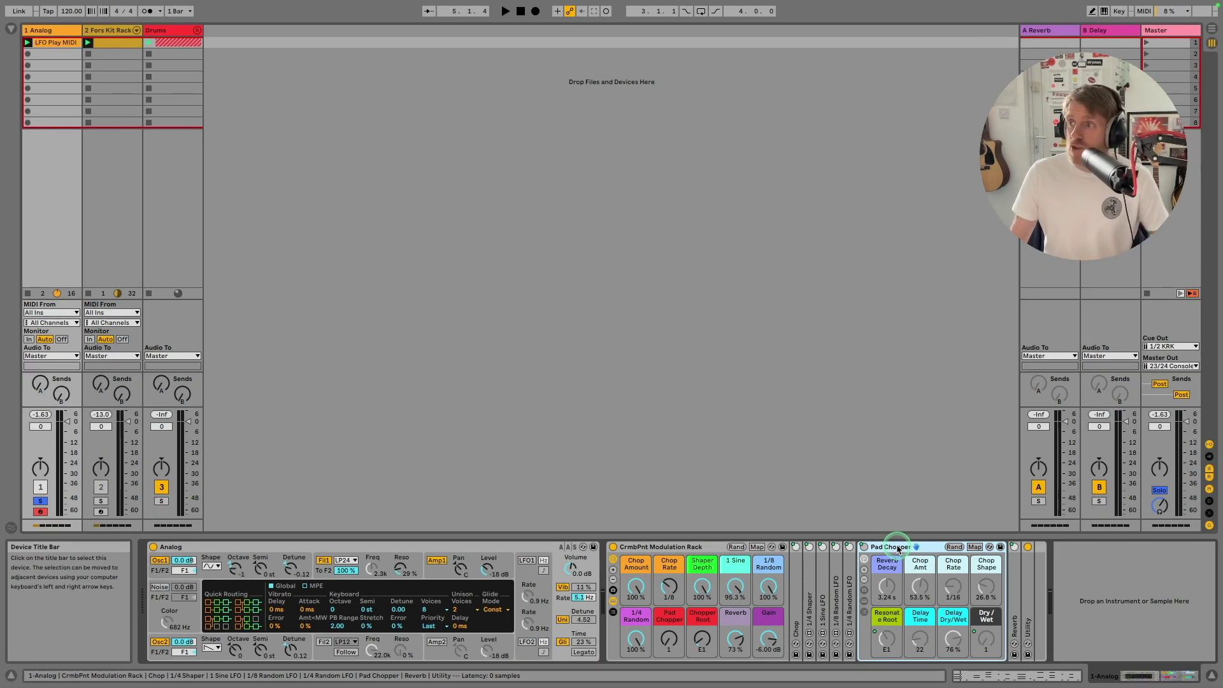
pyautogui.doubleClick(898, 549)
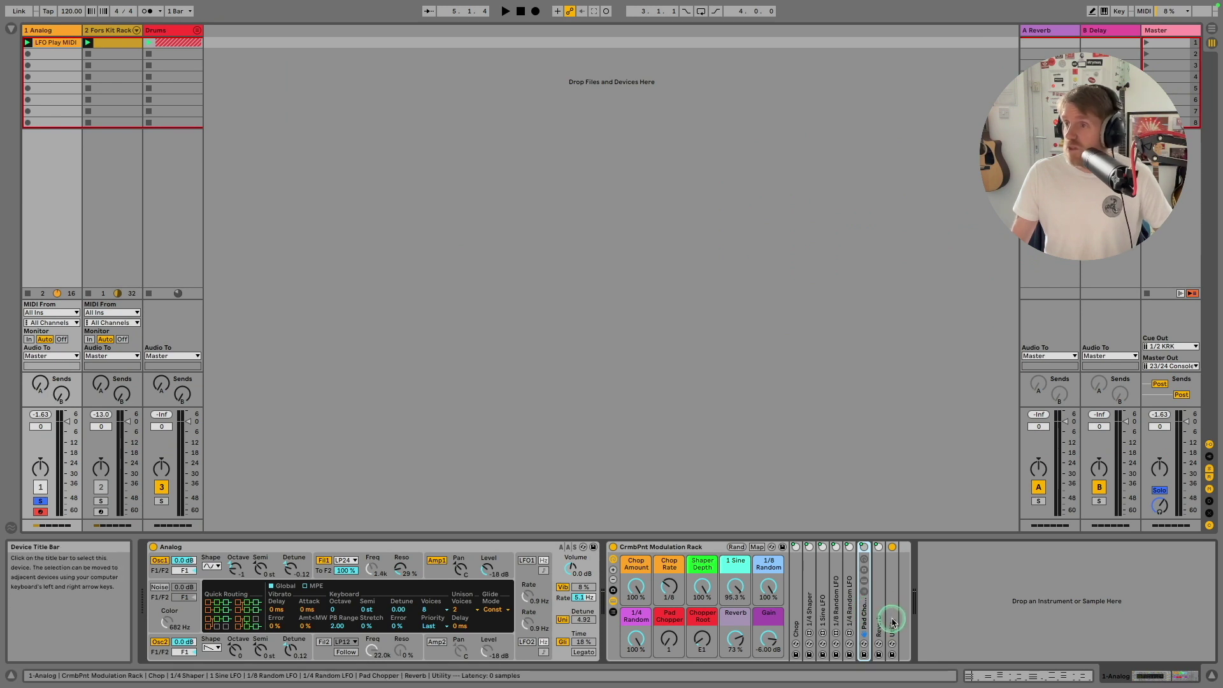
pyautogui.click(730, 575)
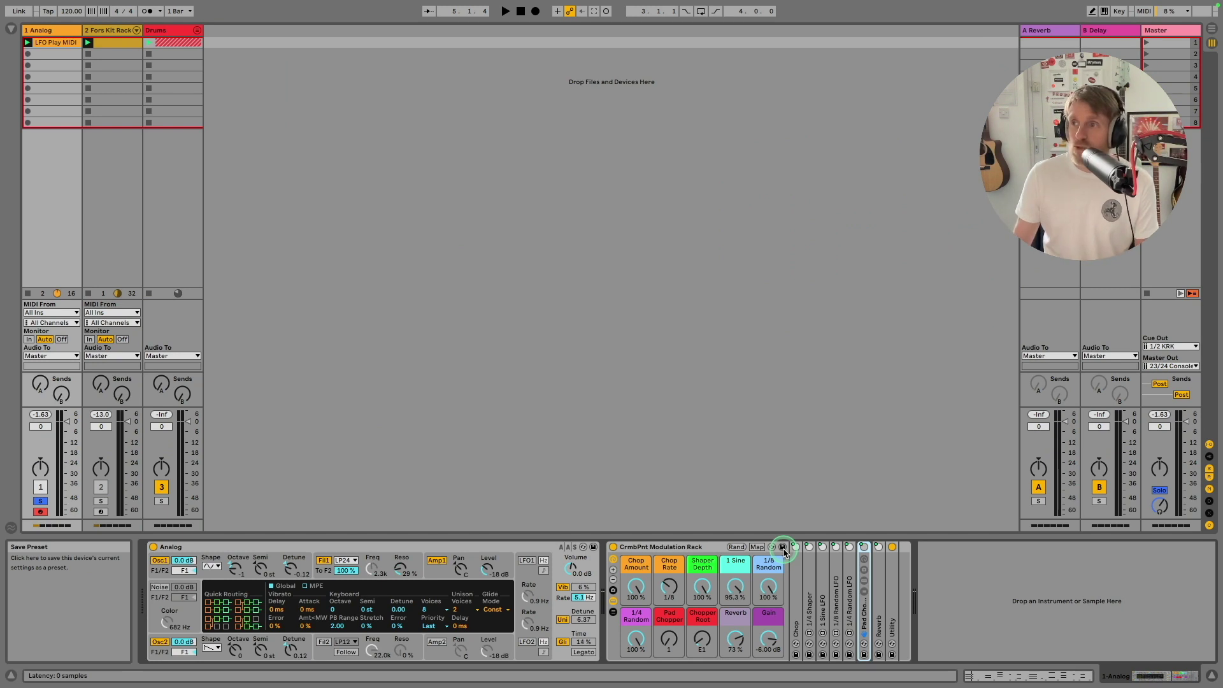
pyautogui.click(705, 558)
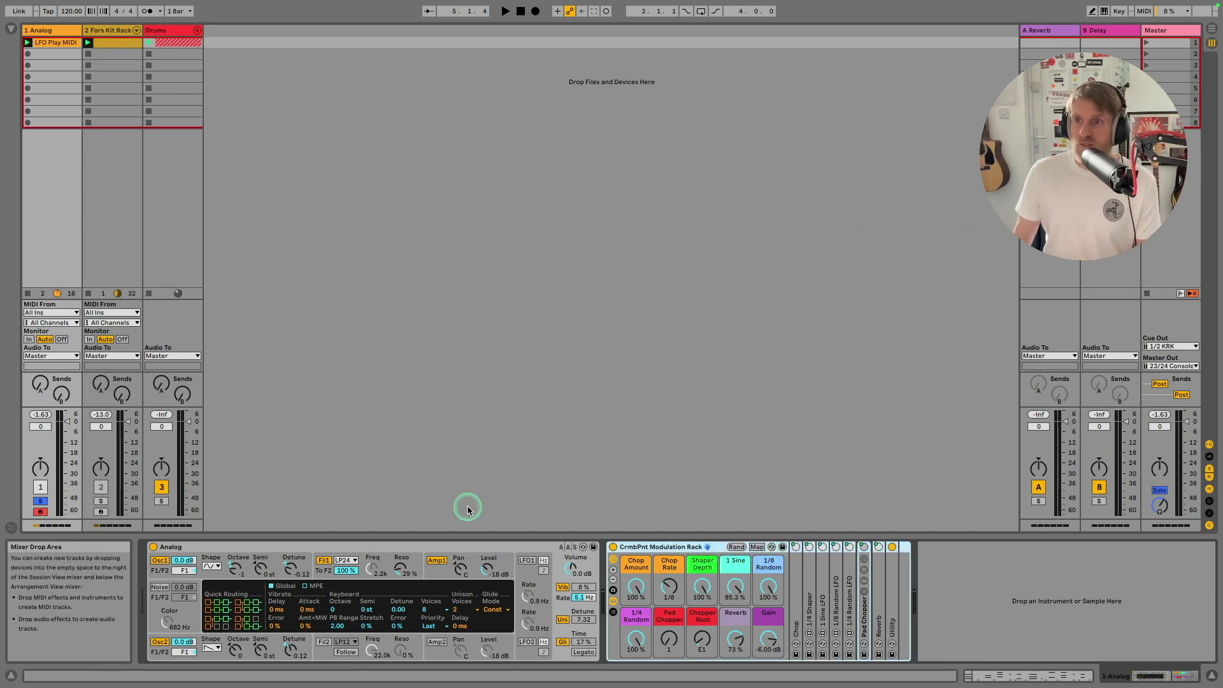
# Start playback, unfold the Chop device in CrmbPnt Modulation Rack and lower the Reverb macro to 17 %.
pyautogui.press('space')
pyautogui.click(697, 617)
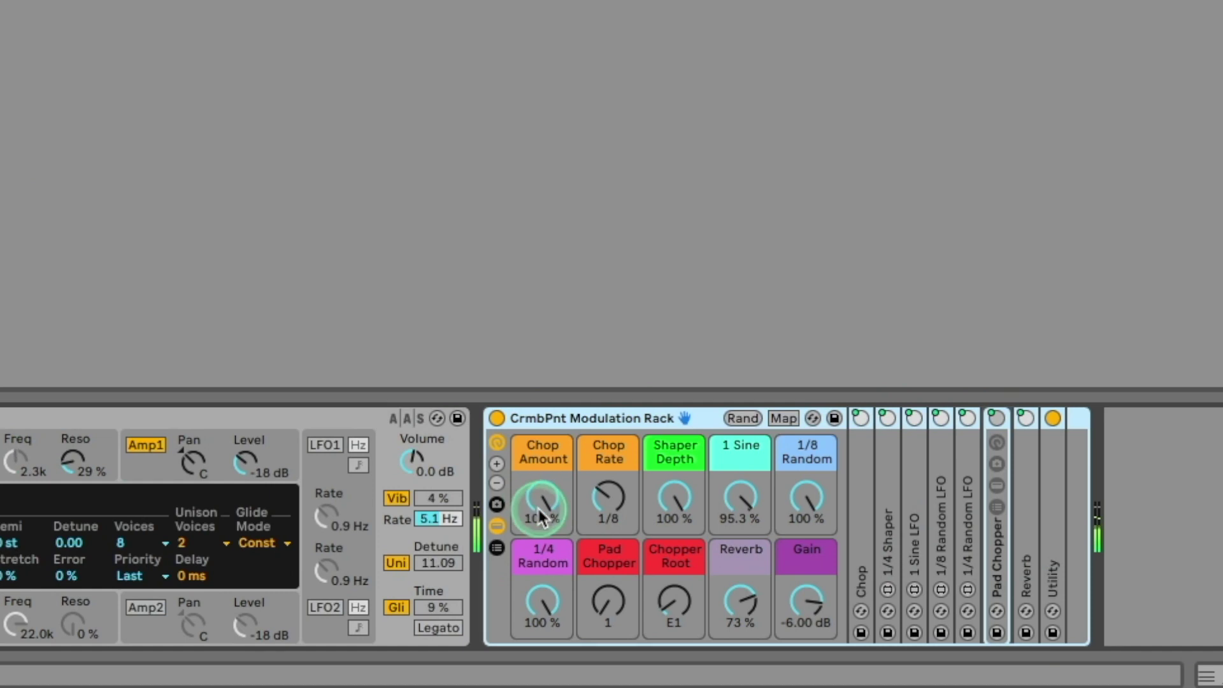
pyautogui.doubleClick(862, 531)
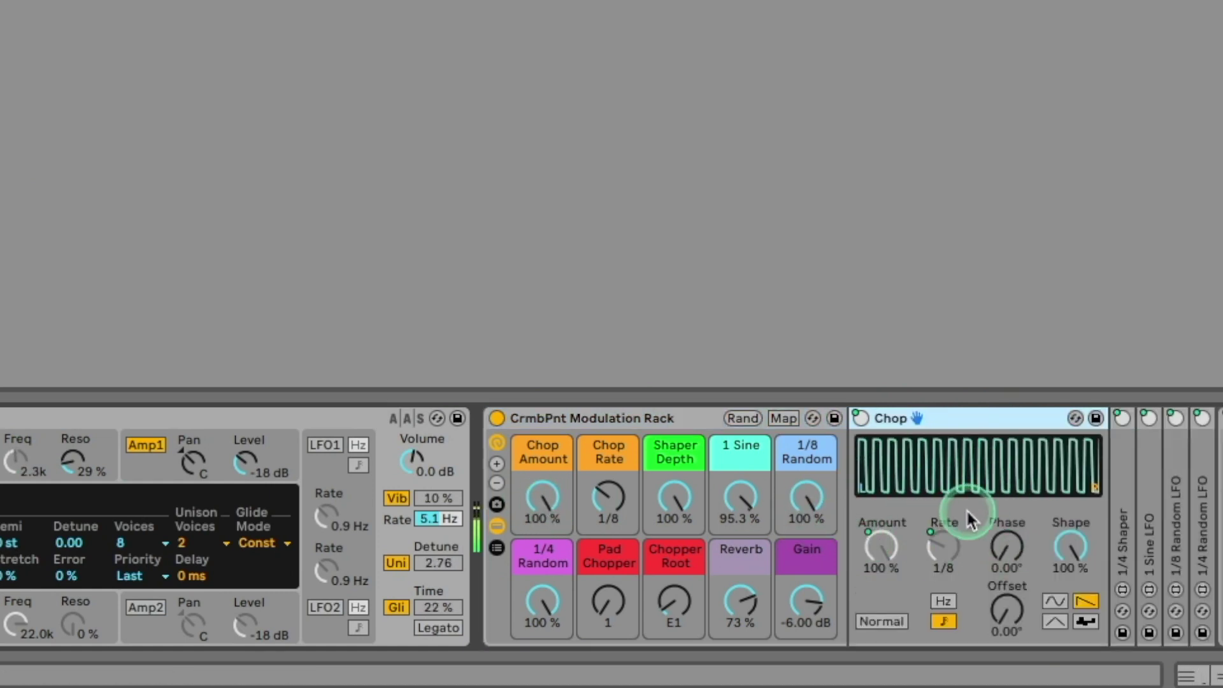
pyautogui.moveTo(742, 599); pyautogui.dragTo(742, 637)
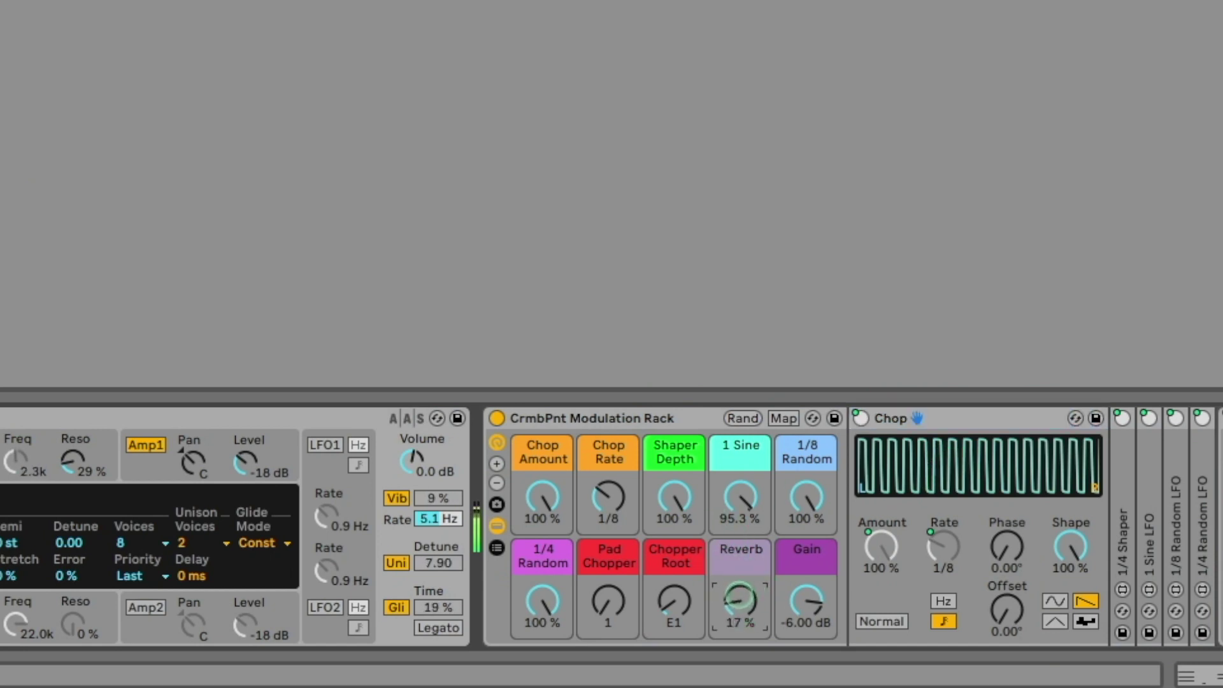
pyautogui.click(742, 602)
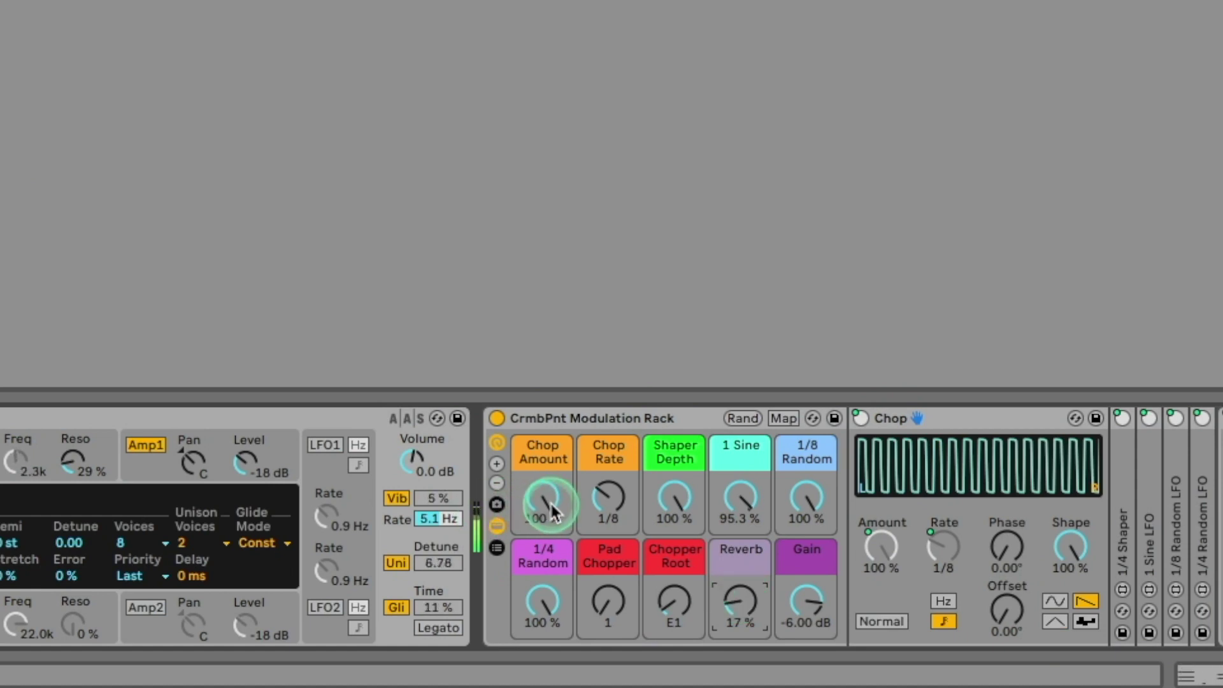
# Audition the Chop Amount, 1 Sine and 1/8 Random macros by sweeping them during playback, leaving 1 Sine and 1/8 Random at 100 %.
pyautogui.moveTo(549, 503); pyautogui.dragTo(545, 474)
pyautogui.click(740, 499)
pyautogui.moveTo(740, 499); pyautogui.dragTo(740, 542)
pyautogui.moveTo(806, 499); pyautogui.dragTo(806, 541)
pyautogui.moveTo(806, 499); pyautogui.dragTo(806, 458)
pyautogui.click(734, 499)
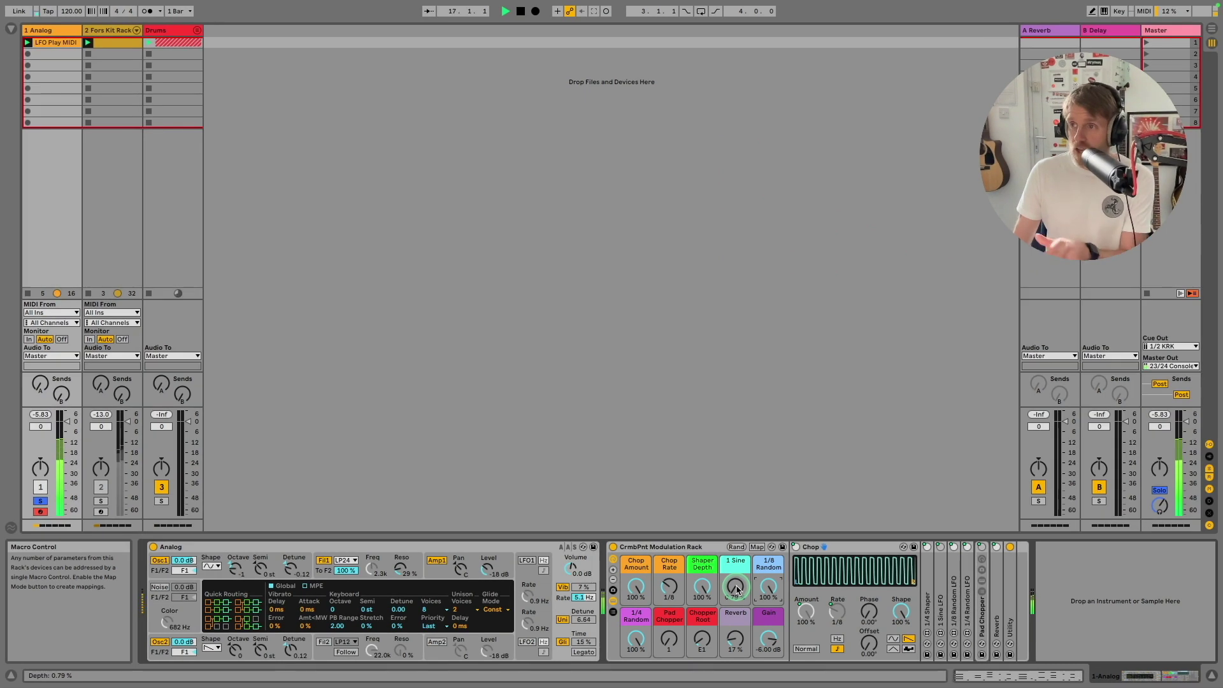
pyautogui.moveTo(737, 589); pyautogui.dragTo(737, 560)
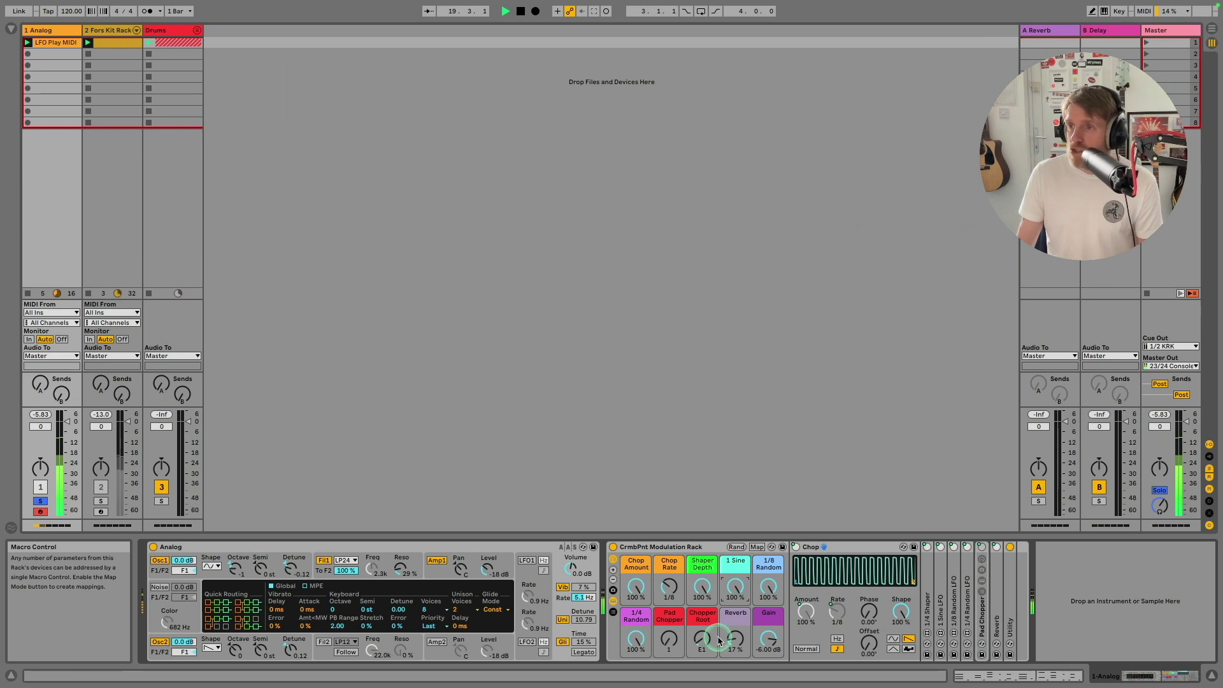
# Turn the Reverb and Chop Amount macros down to 0 % and audition Pad Chopper at 71, 127, 0 and 116.
pyautogui.moveTo(735, 637); pyautogui.dragTo(734, 656)
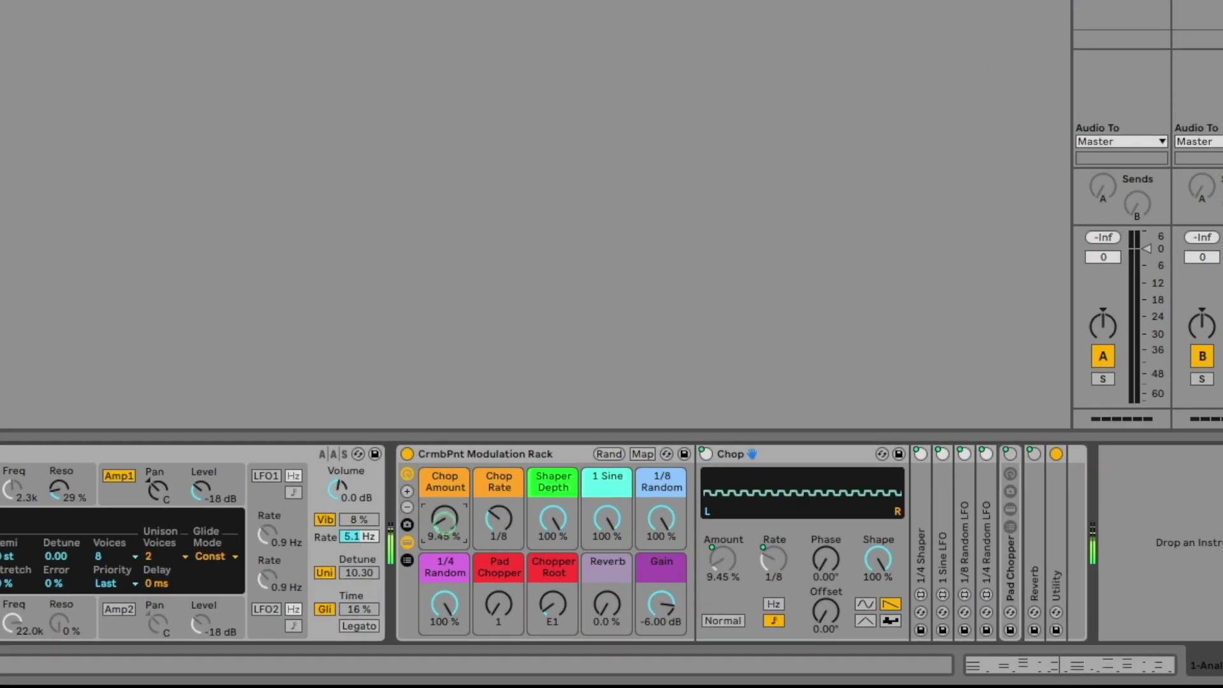
pyautogui.moveTo(635, 586); pyautogui.dragTo(636, 611)
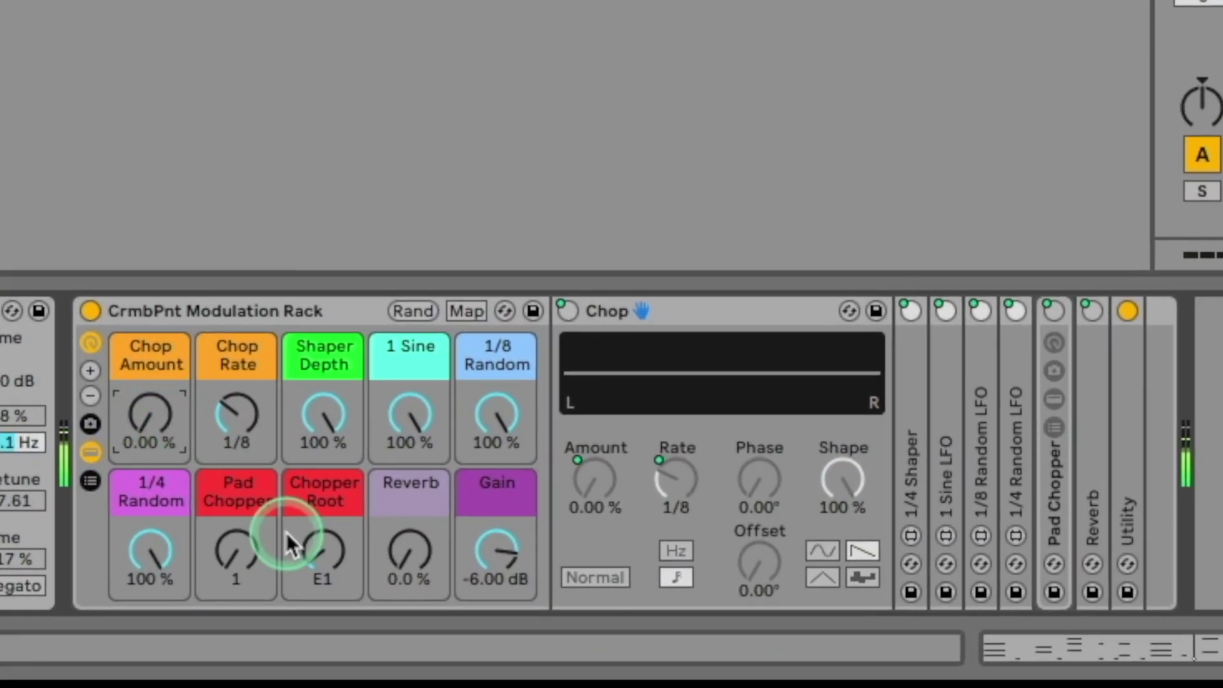
pyautogui.moveTo(266, 558)
pyautogui.mouseDown()
pyautogui.moveTo(265, 538)
pyautogui.moveTo(247, 545)
pyautogui.moveTo(247, 534)
pyautogui.moveTo(247, 547)
pyautogui.mouseUp()
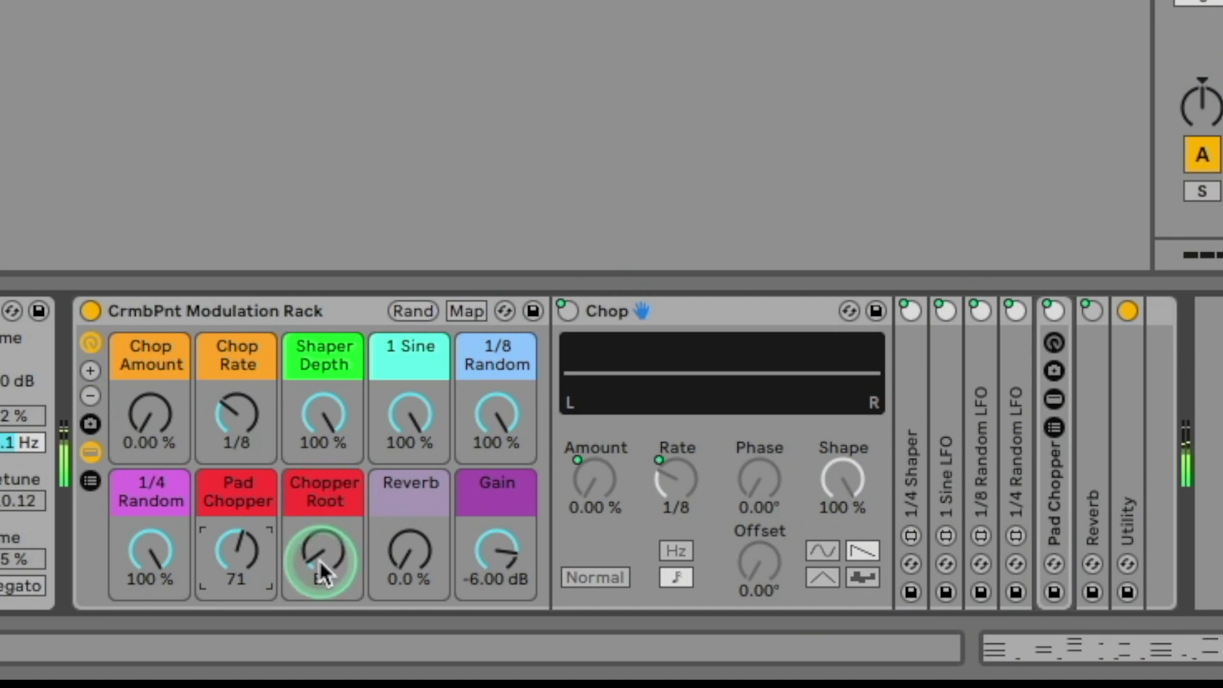
pyautogui.moveTo(249, 556); pyautogui.dragTo(240, 552)
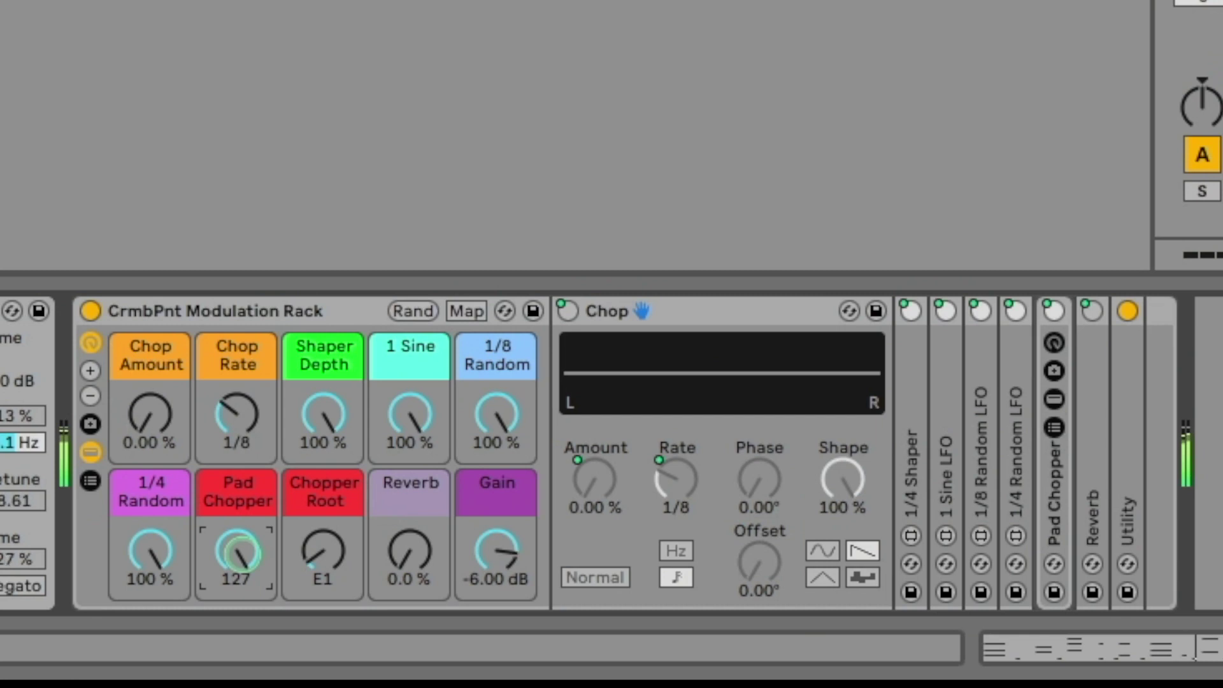
pyautogui.moveTo(241, 553); pyautogui.dragTo(242, 554)
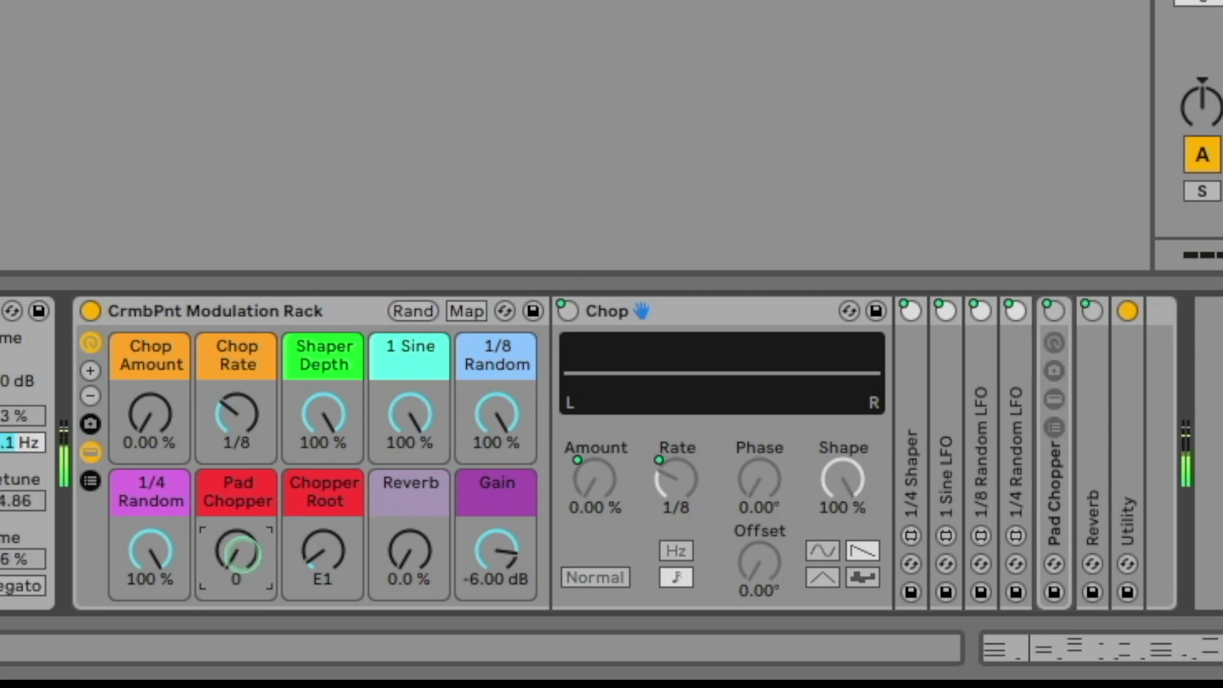
pyautogui.moveTo(239, 551); pyautogui.dragTo(240, 550)
# Set the rack's Chop Amount macro to 100 %, Pad Chopper to 71 and Reverb to 63 %.
pyautogui.moveTo(175, 445); pyautogui.dragTo(175, 418)
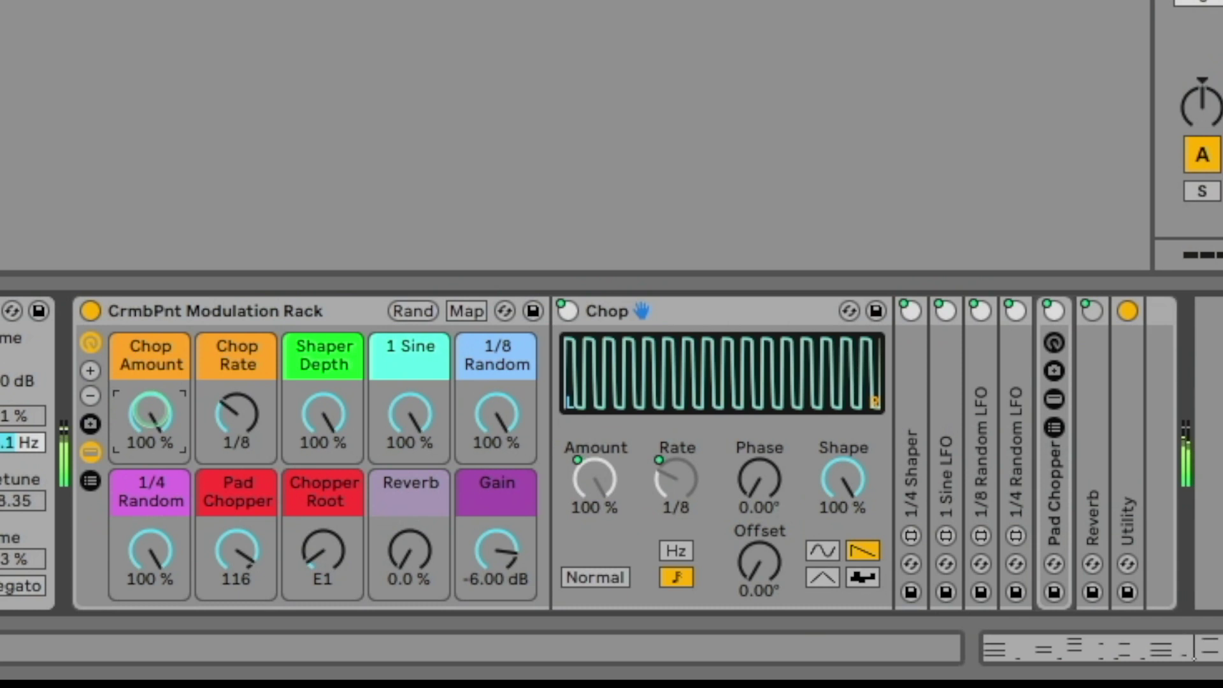
pyautogui.moveTo(233, 556)
pyautogui.mouseDown()
pyautogui.moveTo(233, 571)
pyautogui.moveTo(233, 556)
pyautogui.mouseUp()
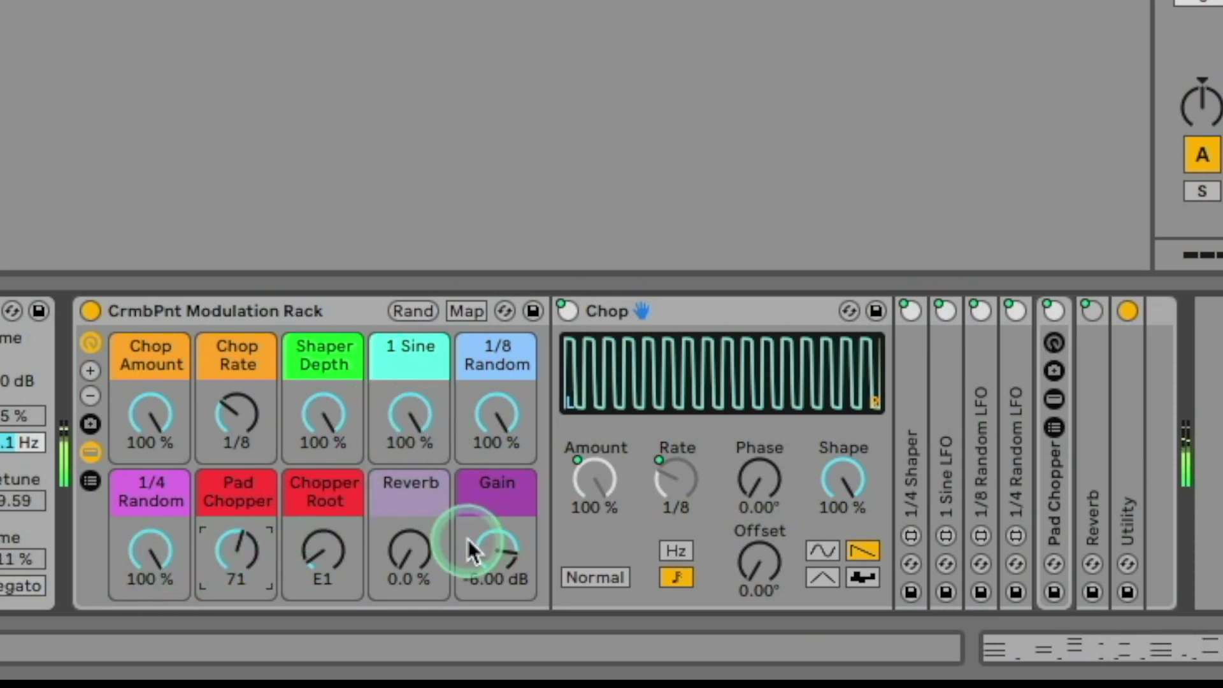
pyautogui.moveTo(405, 561); pyautogui.dragTo(399, 555)
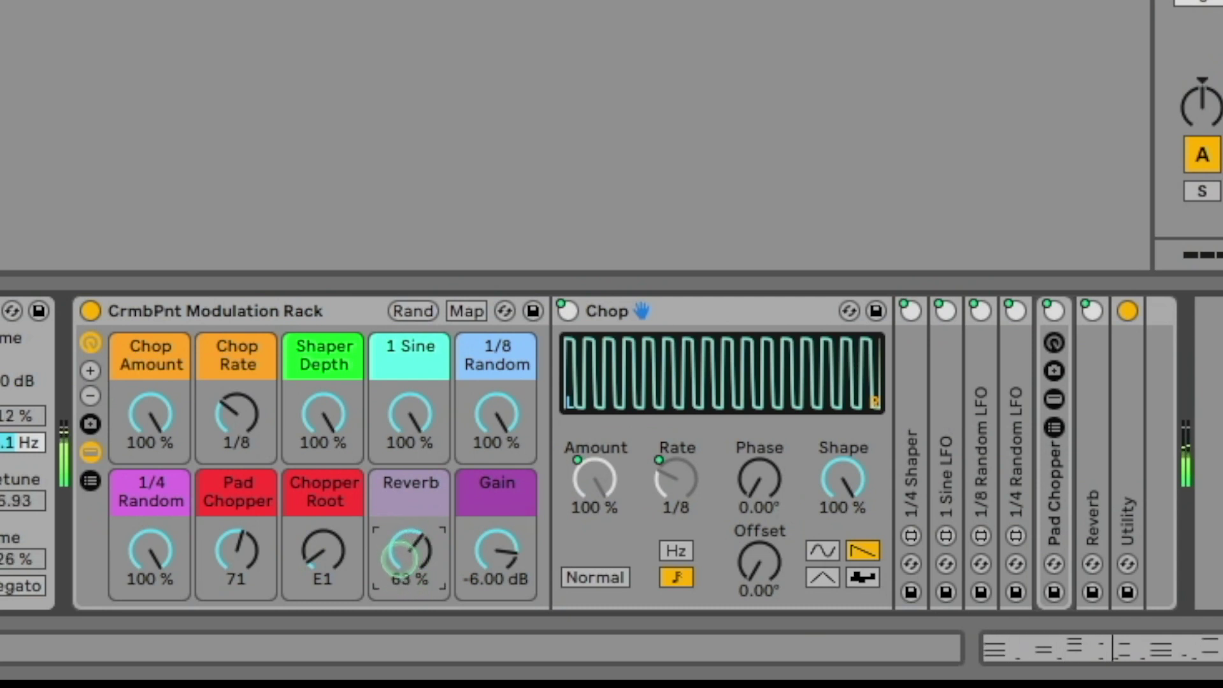